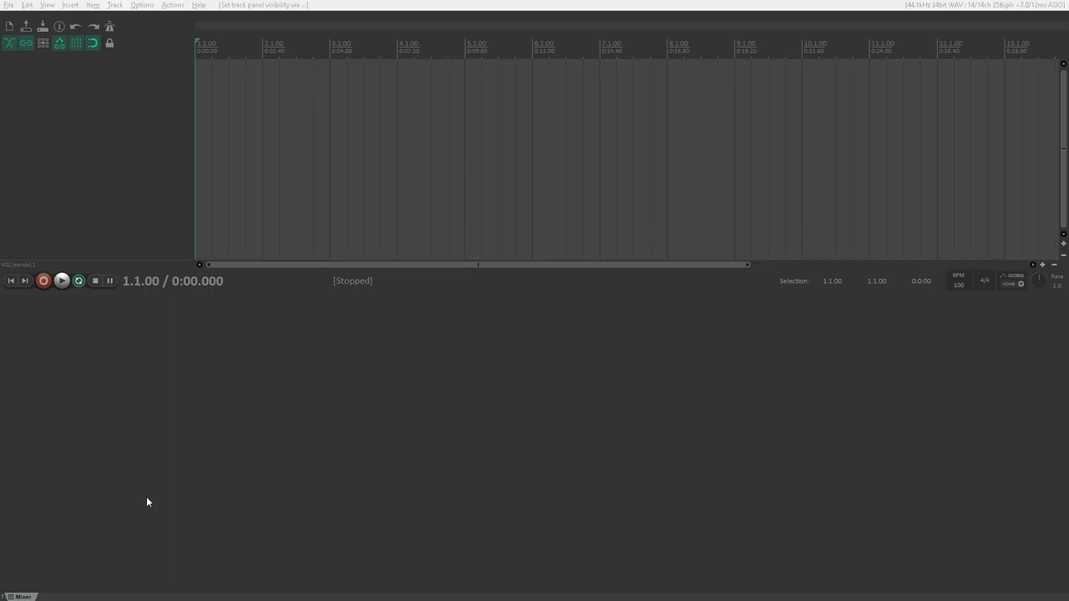
- Set the default render path to "Audio Files" in the path preferences and apply the change
{"action": "left_click", "coordinate": [143, 7]}
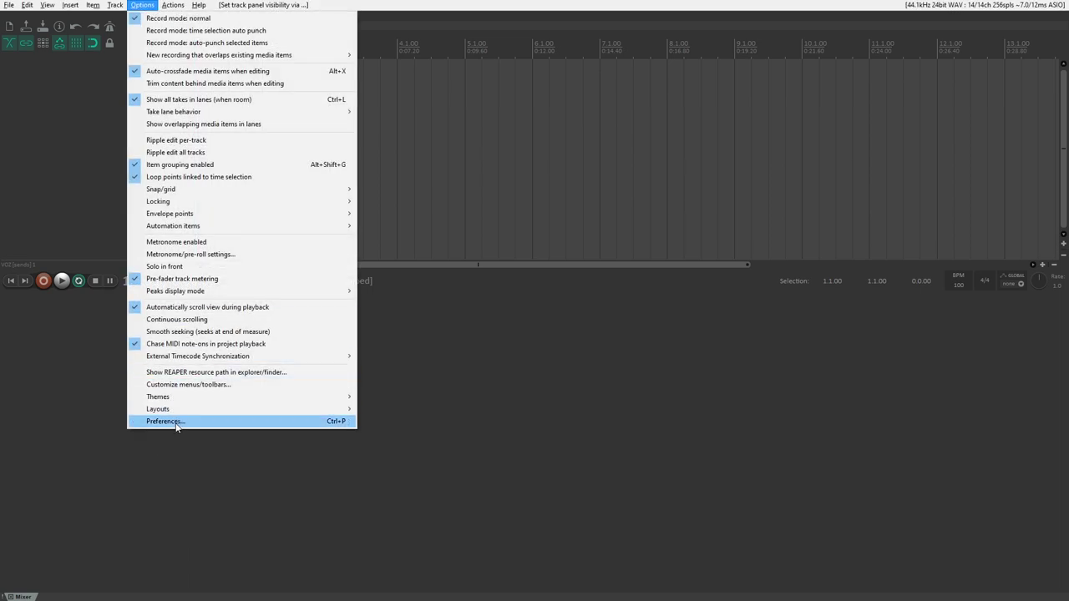
{"action": "left_click", "coordinate": [335, 422]}
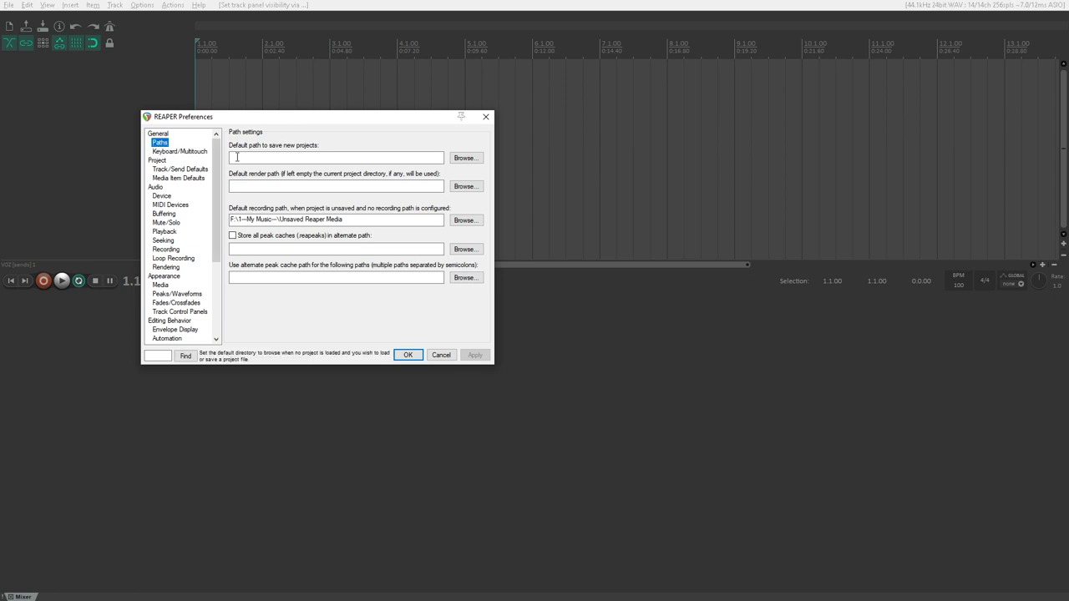
{"action": "left_click", "coordinate": [236, 186]}
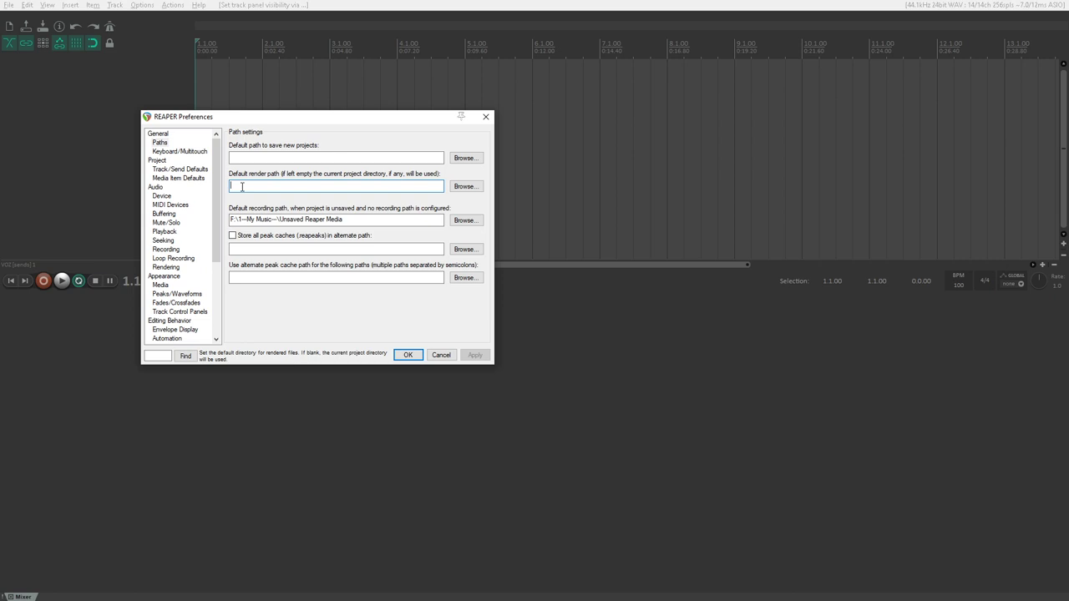
{"action": "type", "text": "Audio Files"}
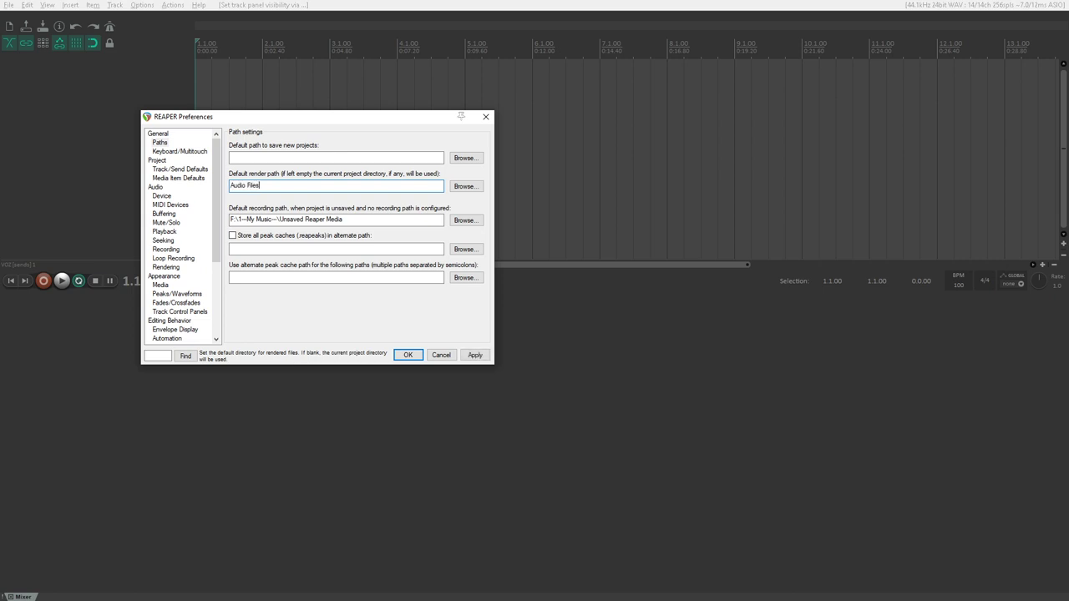
{"action": "left_click", "coordinate": [473, 356]}
{"action": "left_click", "coordinate": [407, 355]}
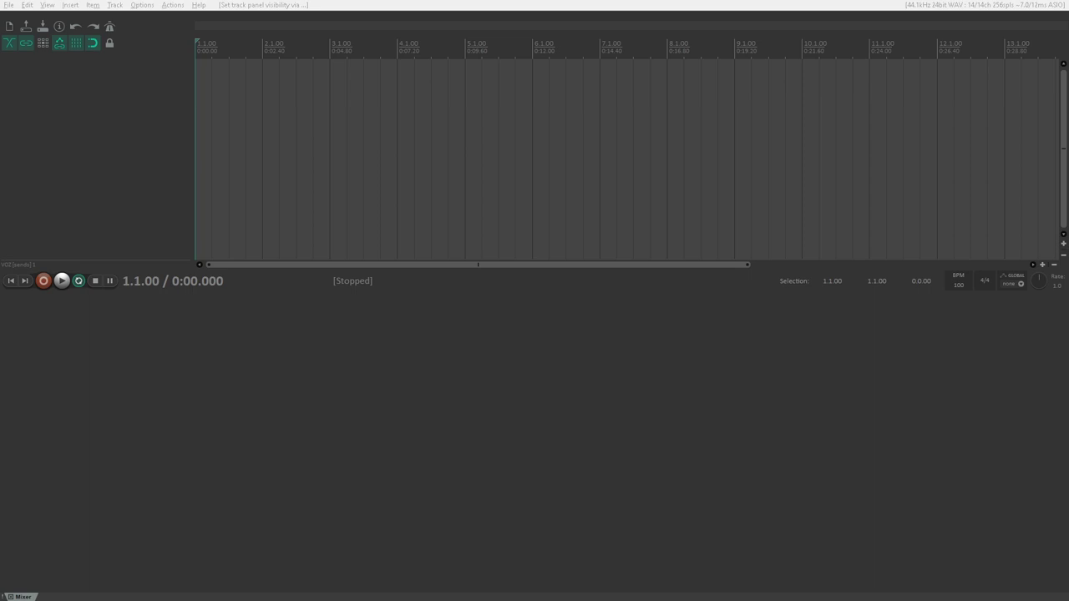
- Review the general, media, video, advanced and notes pages of the project settings
{"action": "left_click", "coordinate": [9, 6]}
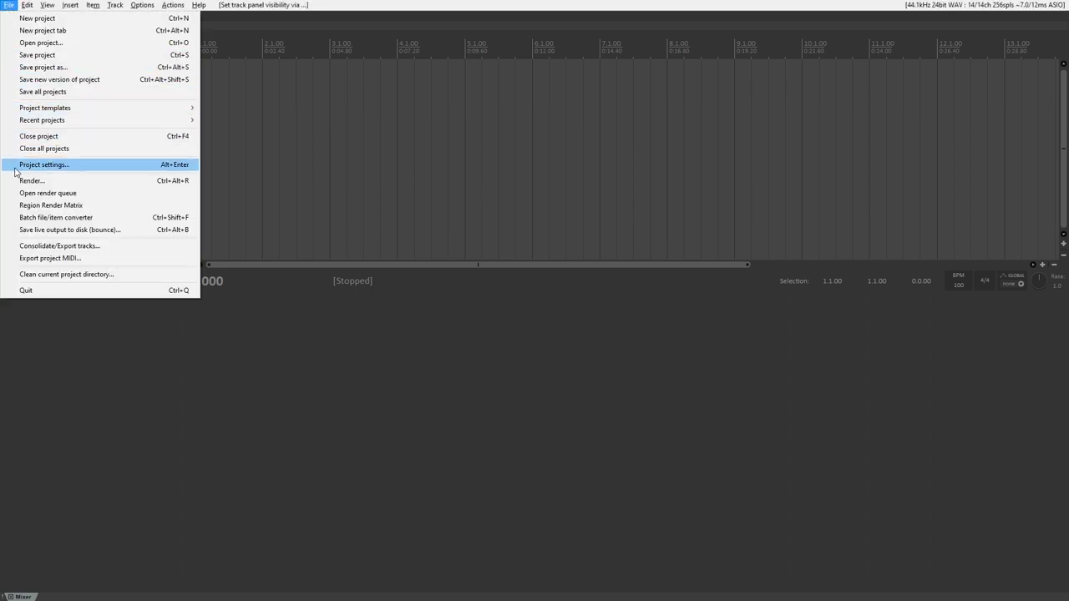
{"action": "left_click", "coordinate": [109, 169]}
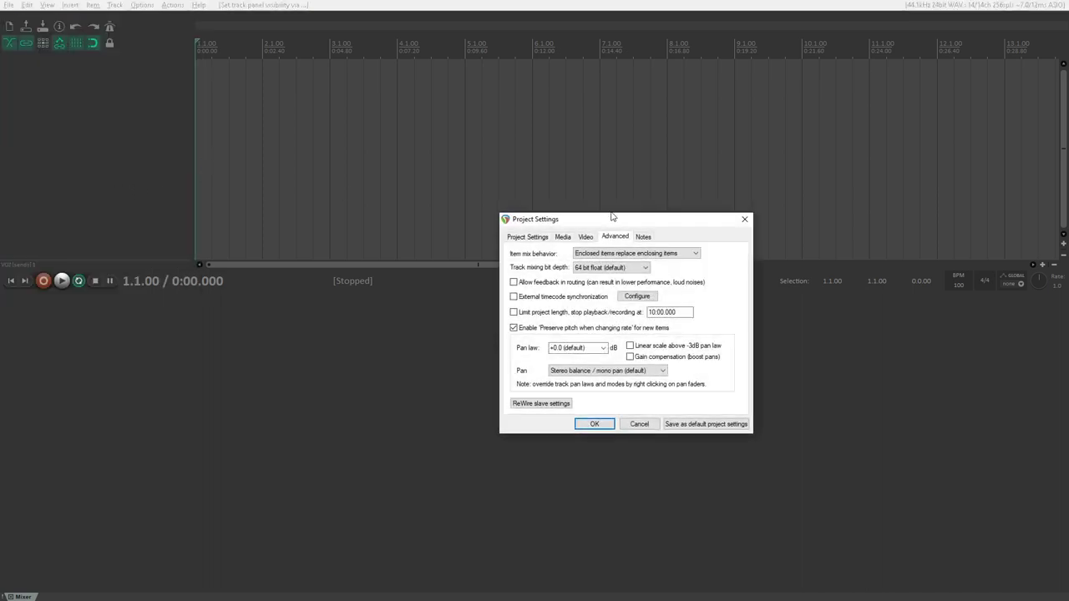
{"action": "left_click", "coordinate": [532, 236]}
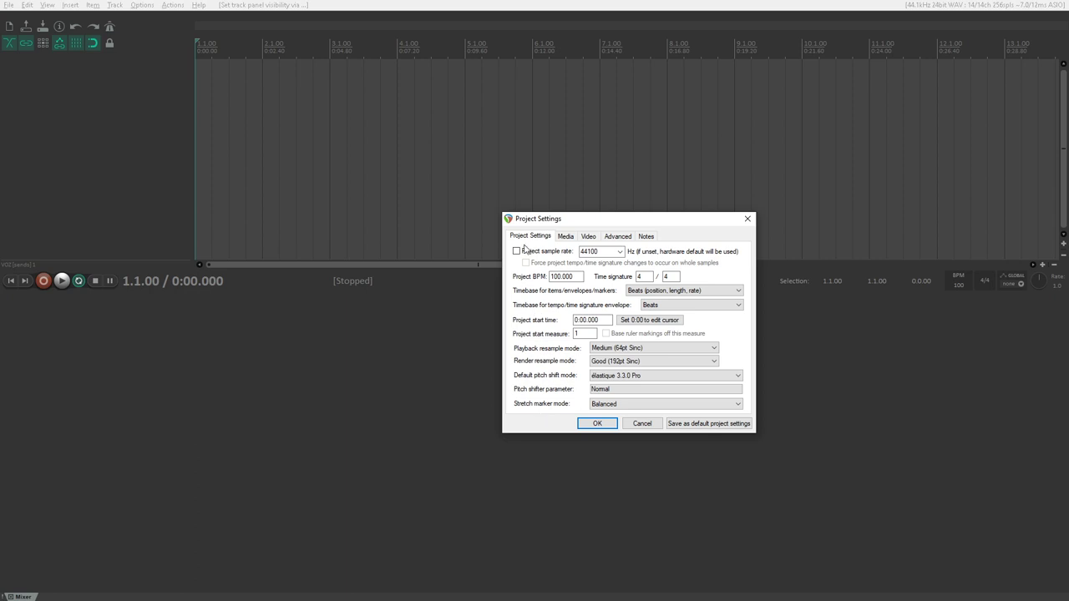
{"action": "left_click", "coordinate": [565, 238]}
{"action": "left_click", "coordinate": [586, 237]}
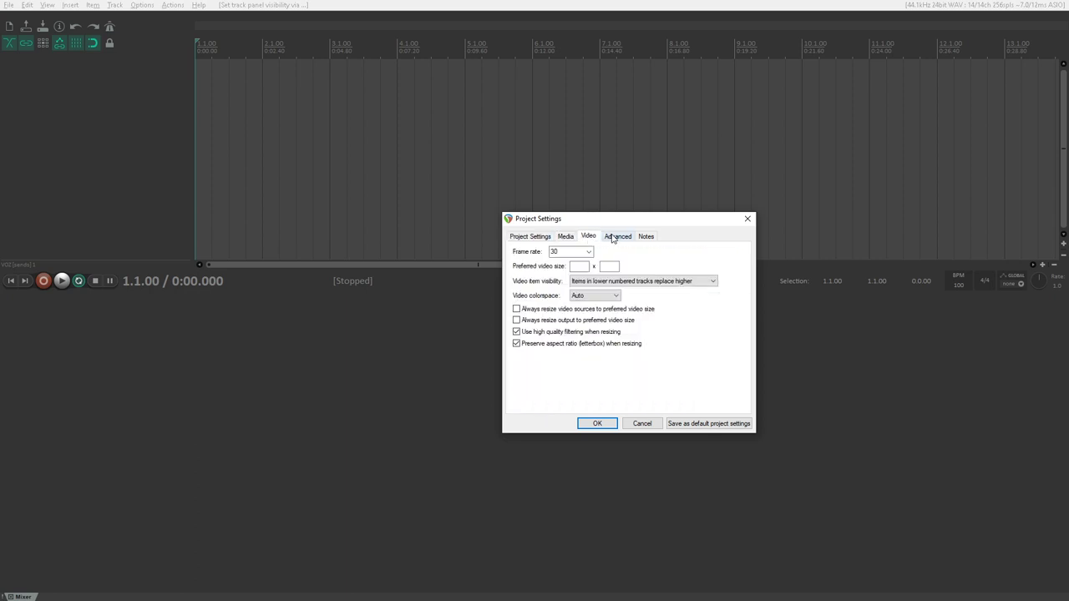
{"action": "left_click", "coordinate": [616, 237]}
{"action": "left_click", "coordinate": [644, 236]}
{"action": "left_click", "coordinate": [539, 238]}
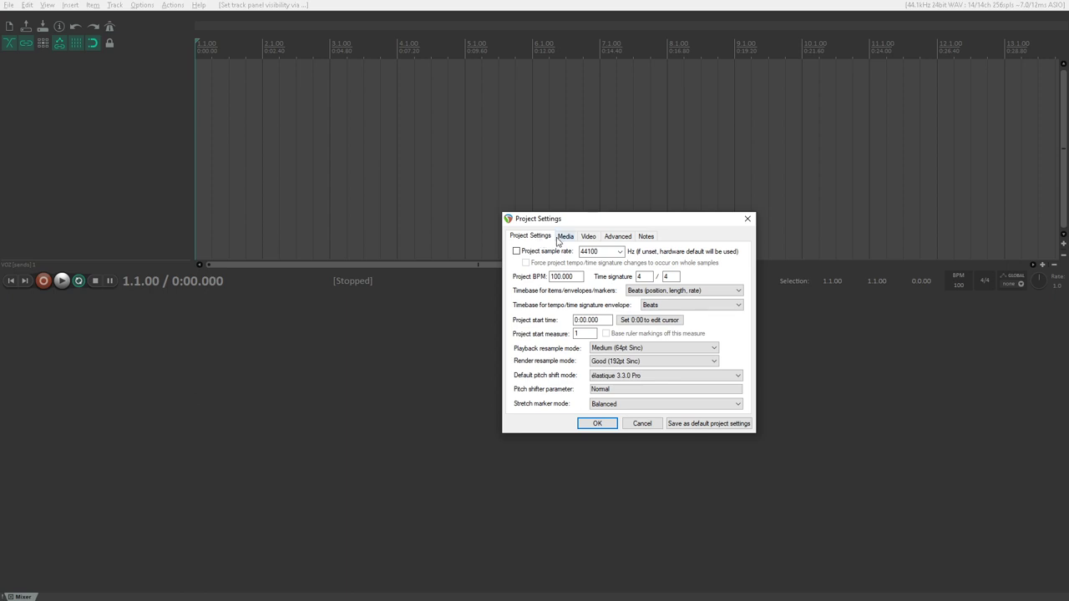
{"action": "left_click", "coordinate": [564, 237]}
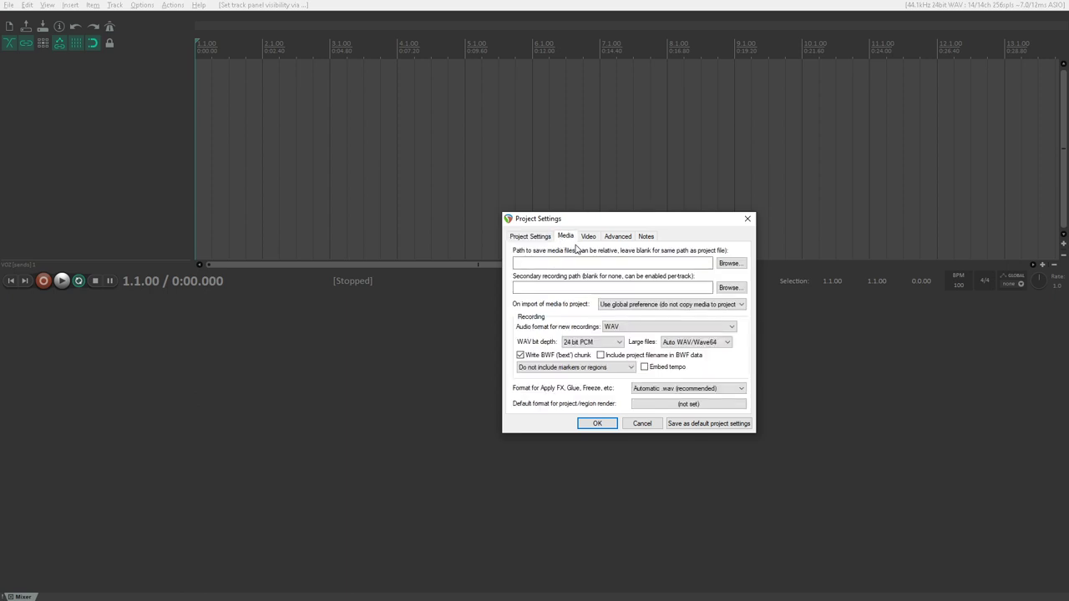
{"action": "left_click", "coordinate": [568, 263]}
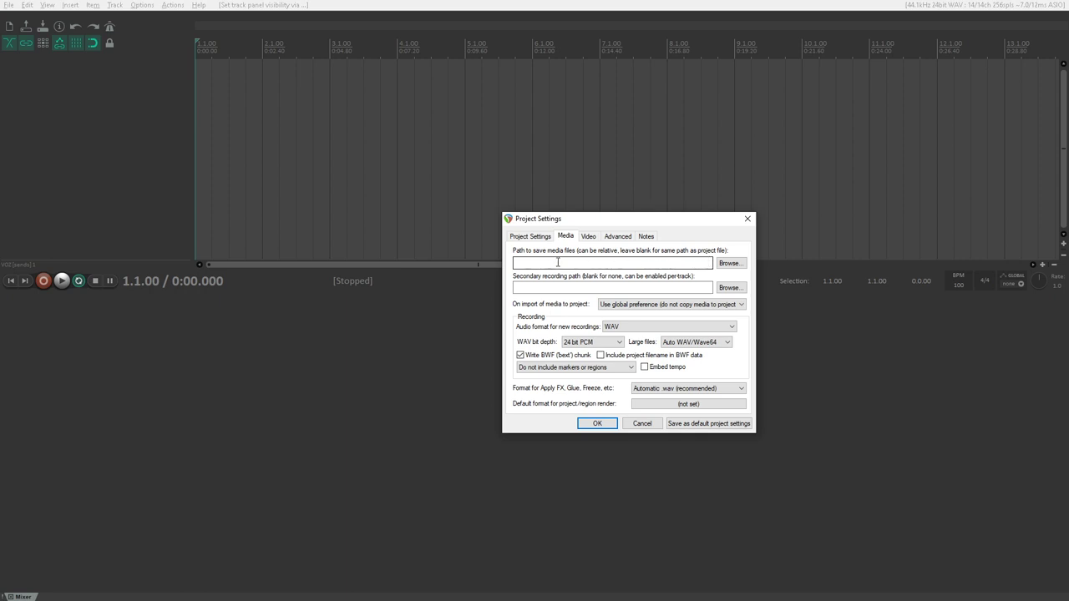
{"action": "left_click", "coordinate": [587, 238]}
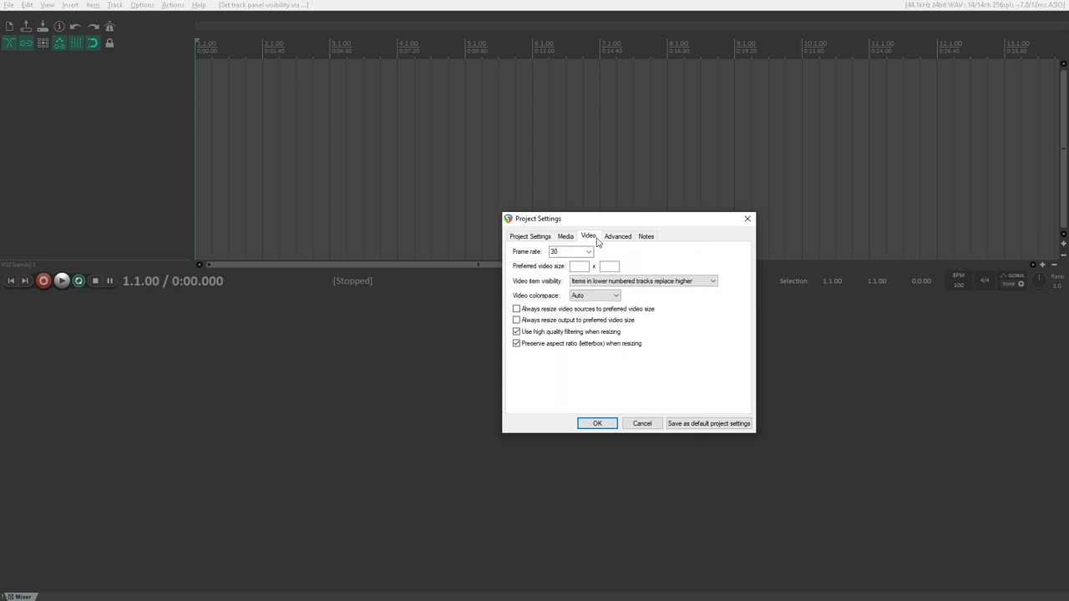
- Set the project's pan law to -3.0 dB with gain compensation and the pan mode to Stereo pan
{"action": "left_click", "coordinate": [616, 238]}
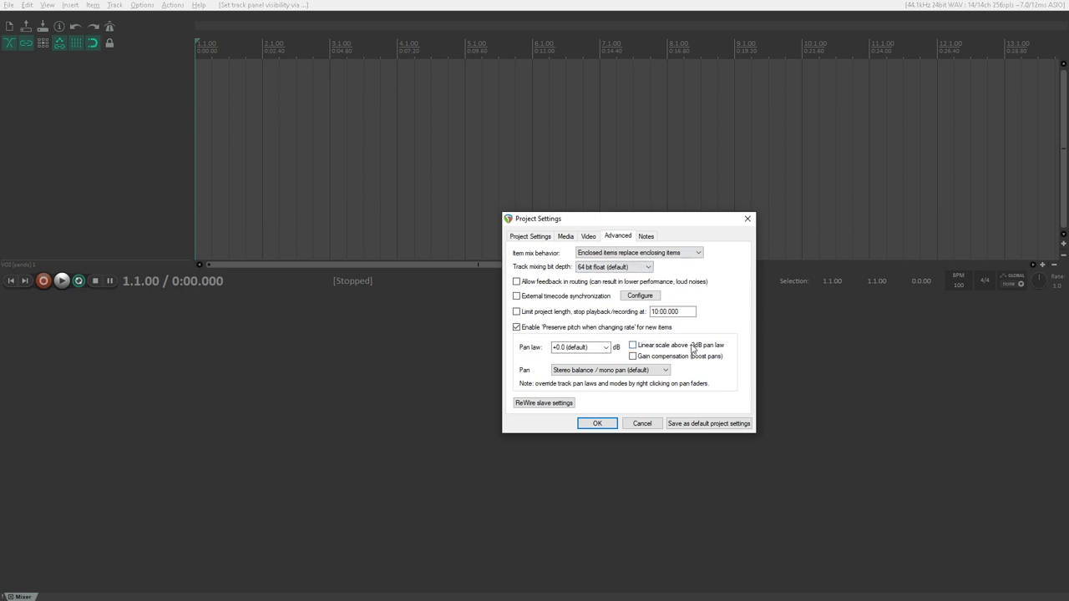
{"action": "left_click", "coordinate": [606, 347]}
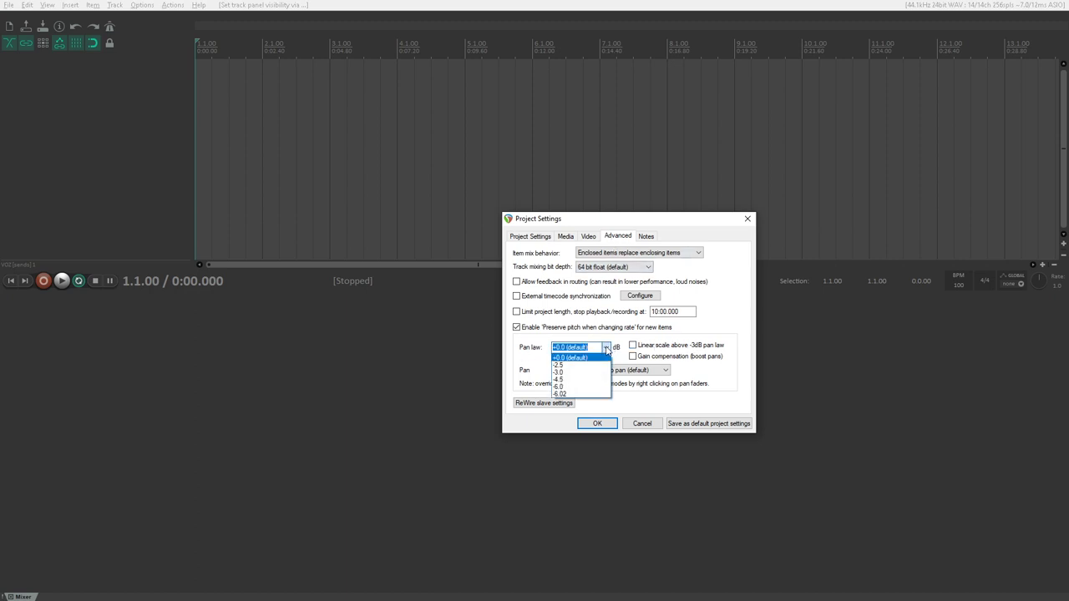
{"action": "left_click", "coordinate": [587, 373]}
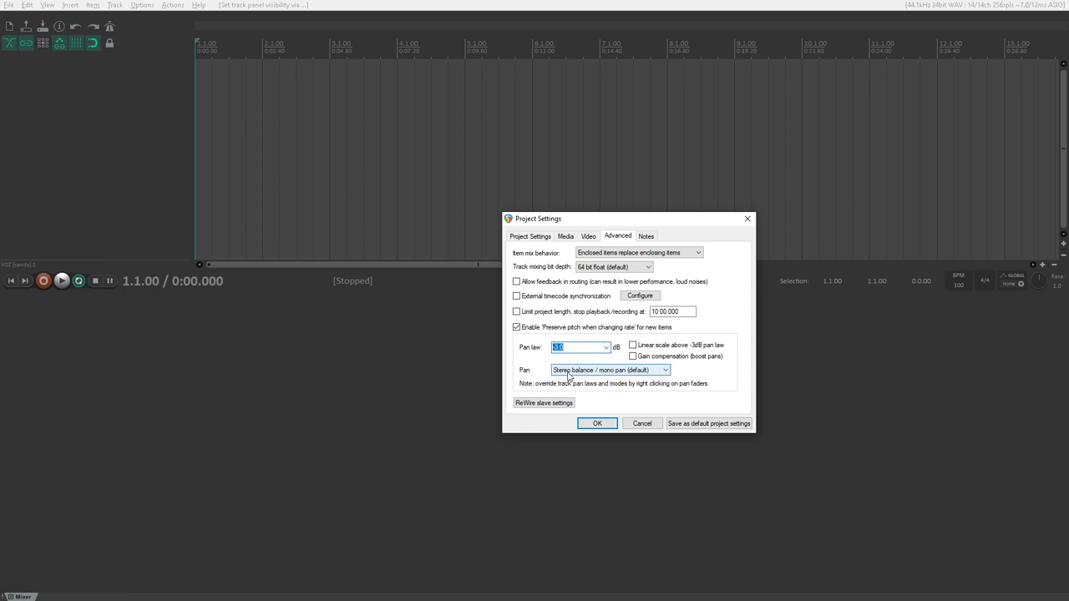
{"action": "left_click", "coordinate": [632, 357]}
{"action": "left_click", "coordinate": [622, 370]}
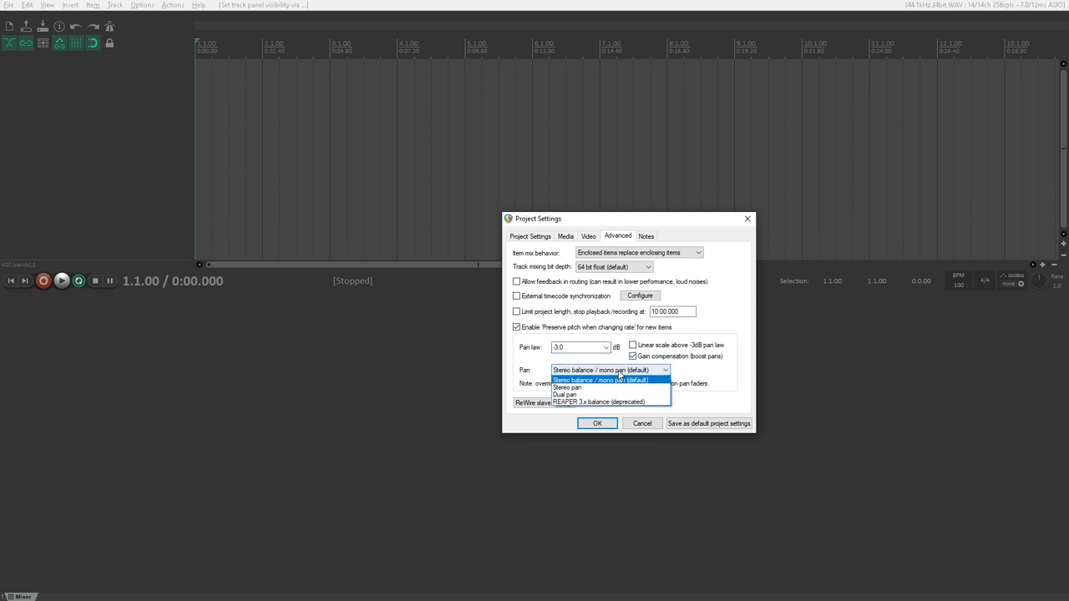
{"action": "left_click", "coordinate": [602, 388]}
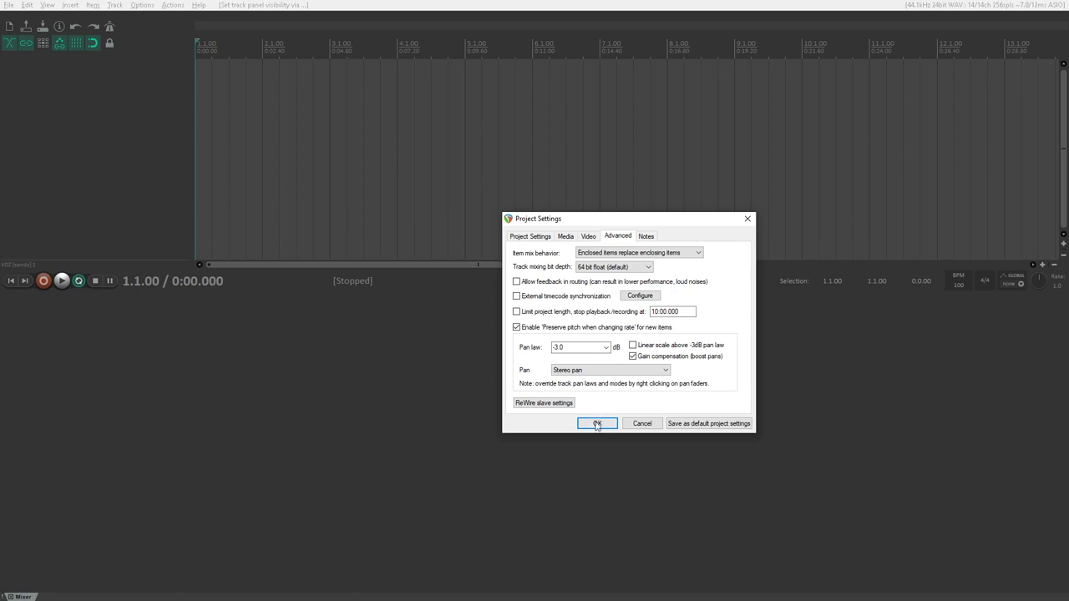
{"action": "left_click", "coordinate": [597, 424]}
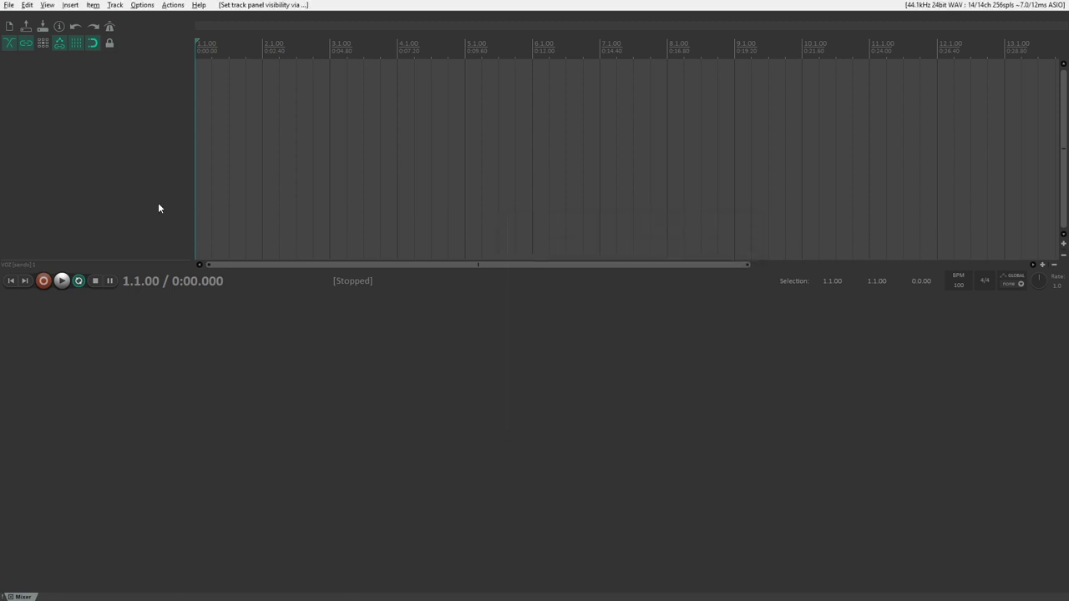
- Show the drum tracks, check the pre-fader track metering option, and lower the OH track's mixer fader slightly
{"action": "double_click", "coordinate": [123, 106]}
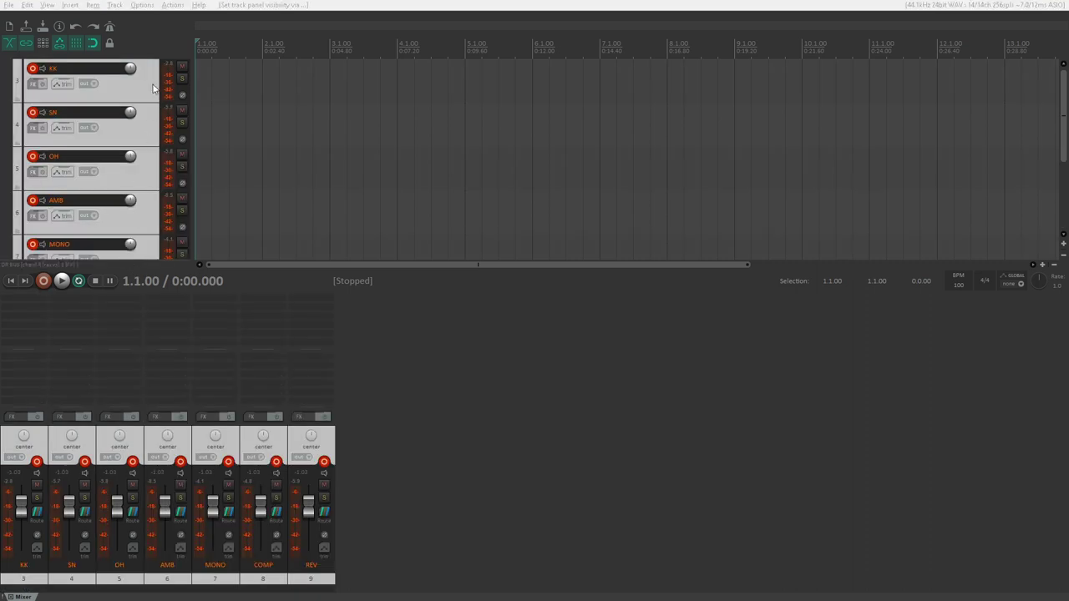
{"action": "scroll", "coordinate": [151, 96], "scroll_direction": "down", "scroll_amount": 2}
{"action": "scroll", "coordinate": [147, 102], "scroll_direction": "up", "scroll_amount": 2}
{"action": "scroll", "coordinate": [100, 191], "scroll_direction": "down", "scroll_amount": 1}
{"action": "left_click", "coordinate": [144, 6]}
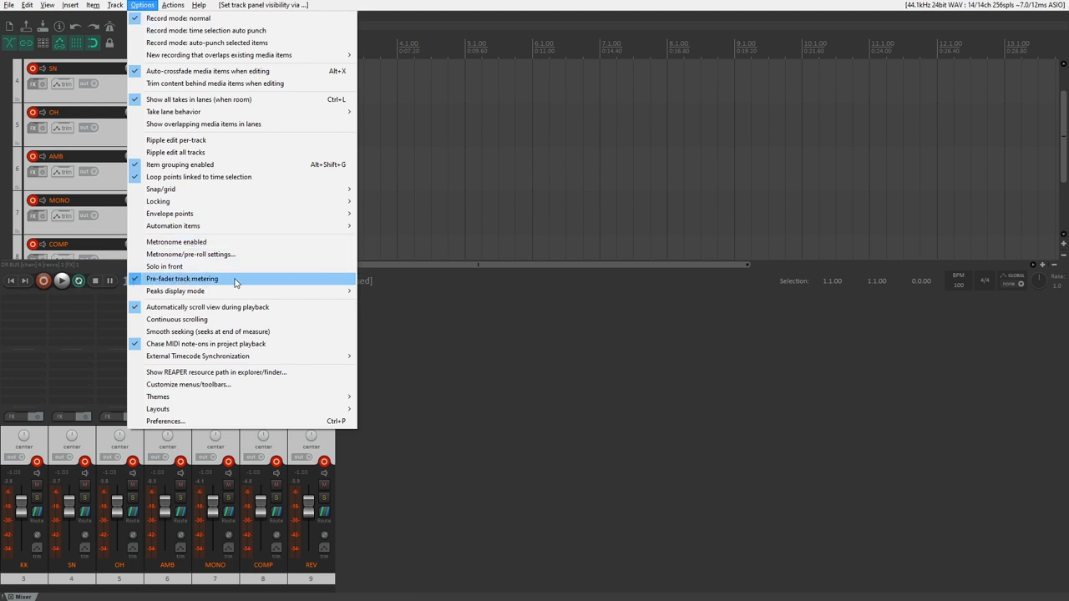
{"action": "left_click", "coordinate": [432, 325]}
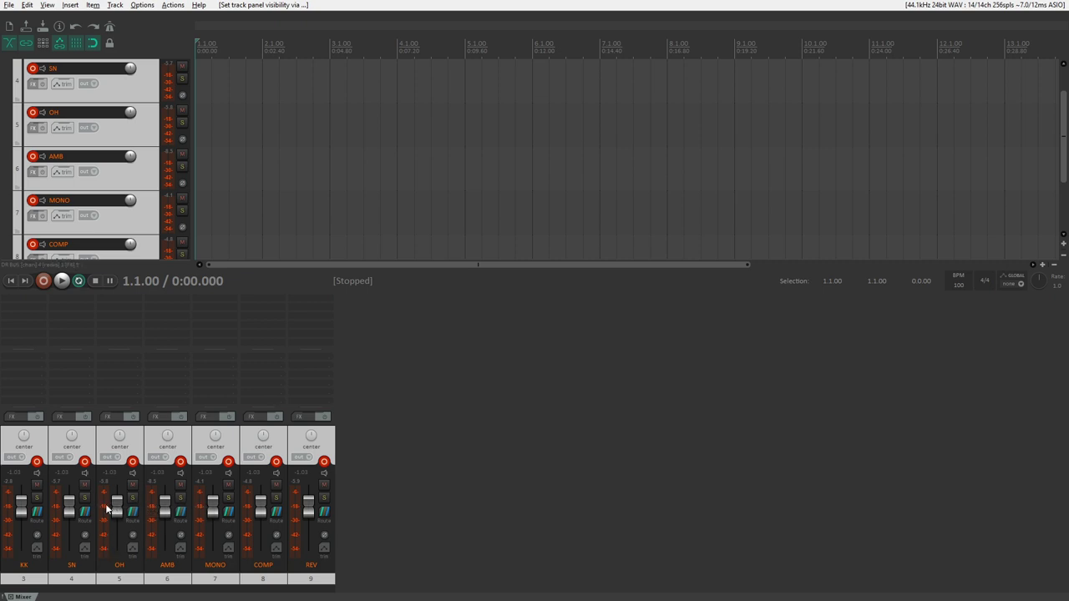
{"action": "left_click_drag", "start_coordinate": [115, 505], "coordinate": [111, 541]}
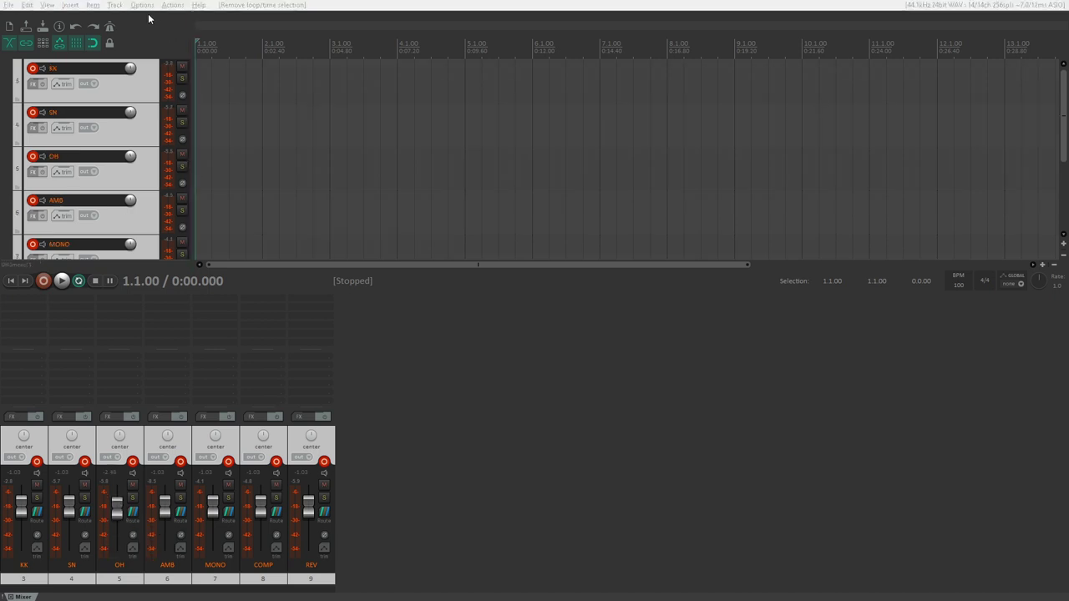
- Make a time selection from 4.1.00 to 6.1.00 and place the edit cursor at 2.3.00
{"action": "left_click", "coordinate": [143, 7]}
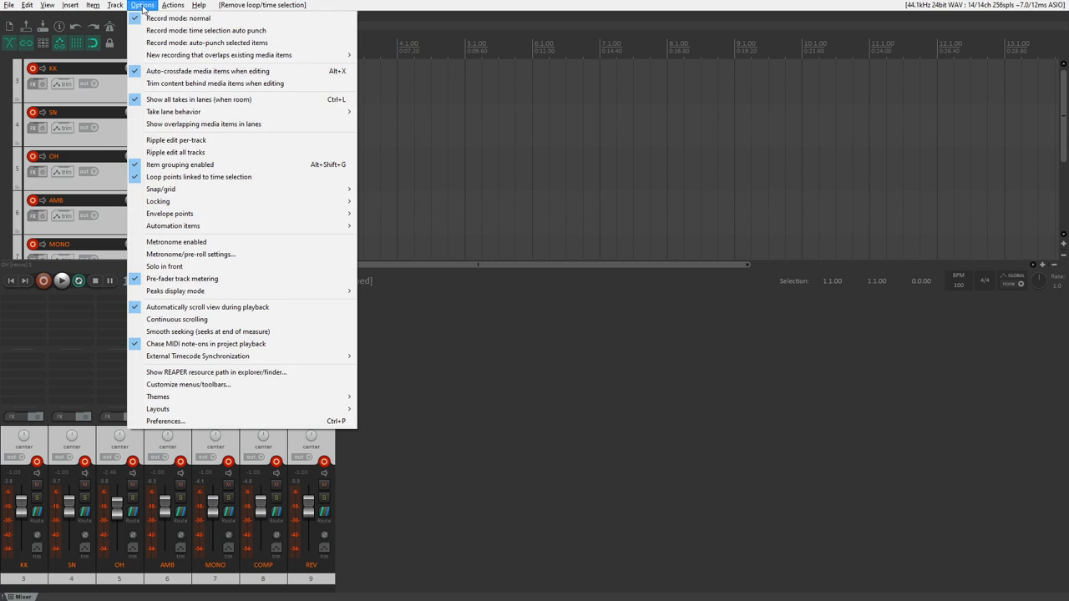
{"action": "mouse_move", "coordinate": [151, 56]}
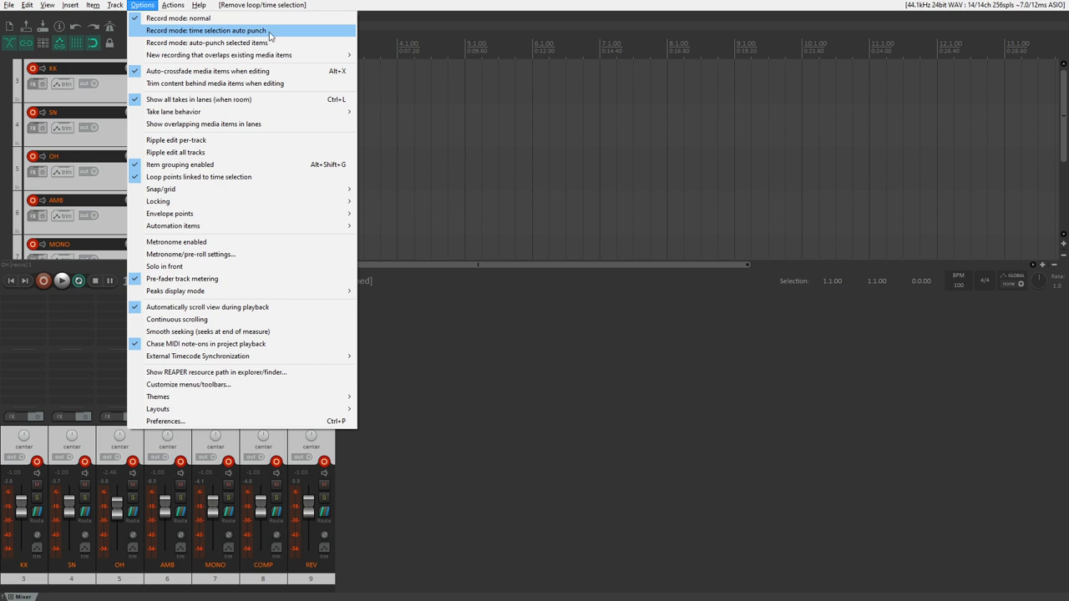
{"action": "left_click", "coordinate": [376, 33]}
{"action": "left_click_drag", "start_coordinate": [398, 75], "coordinate": [532, 73]}
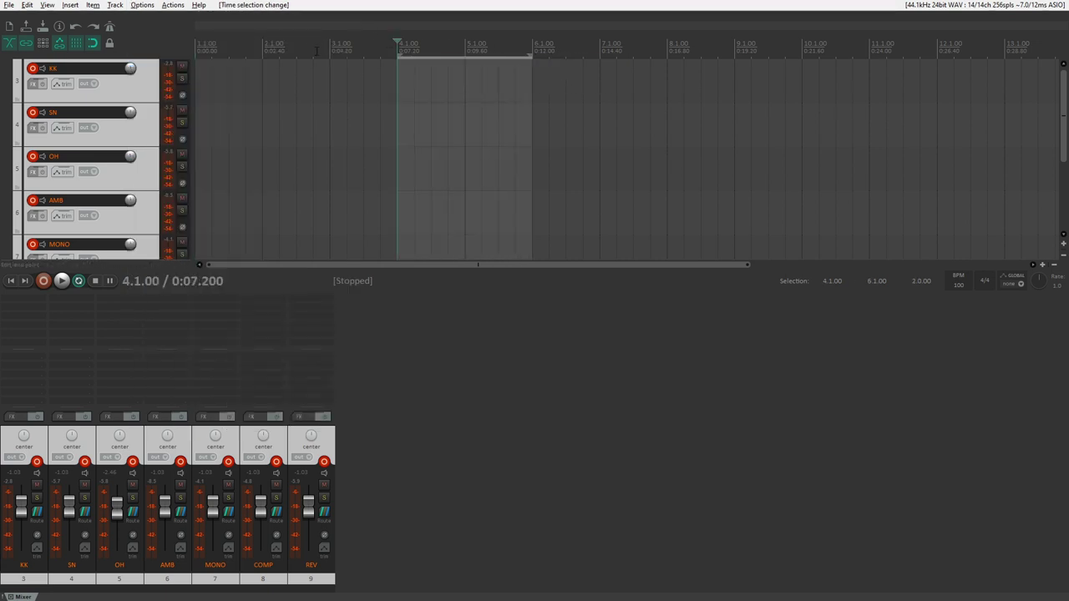
{"action": "left_click", "coordinate": [292, 49]}
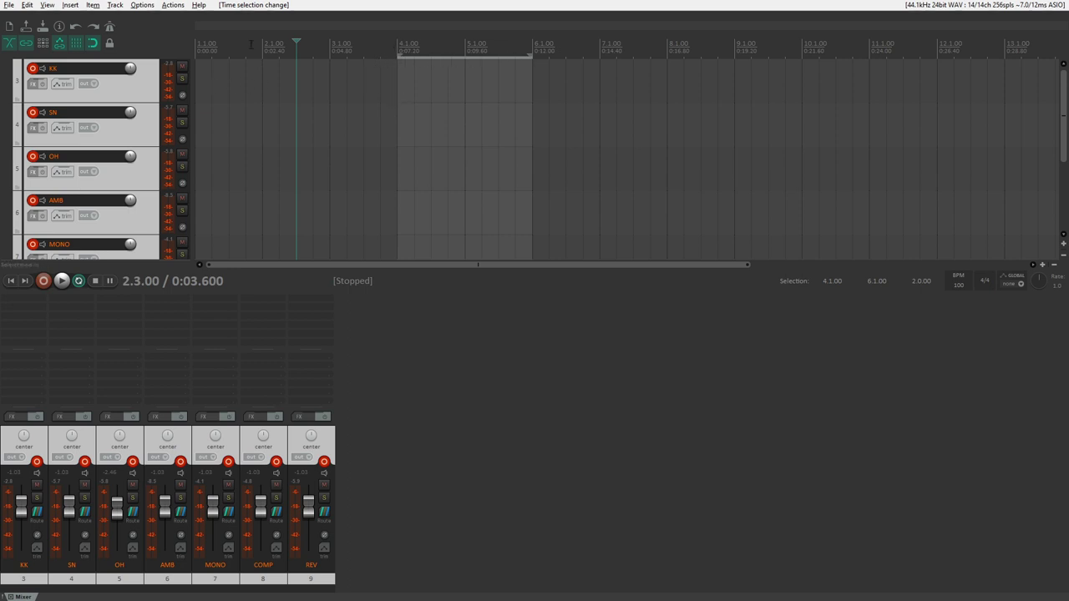
- Switch the record mode to auto-punch selected items and view the options for new recordings that overlap existing items
{"action": "left_click", "coordinate": [141, 5]}
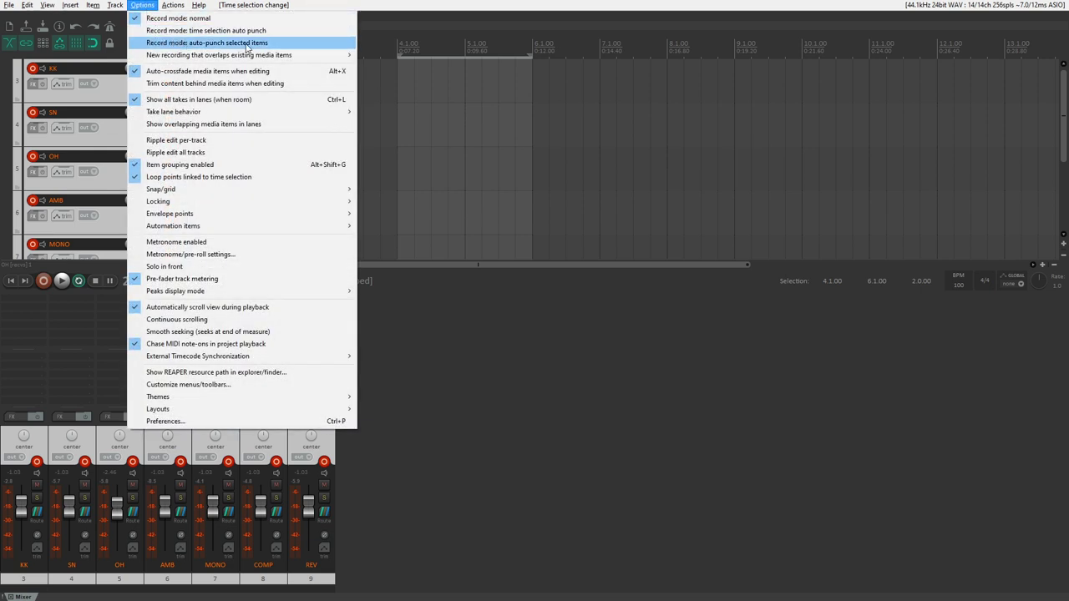
{"action": "left_click", "coordinate": [246, 43]}
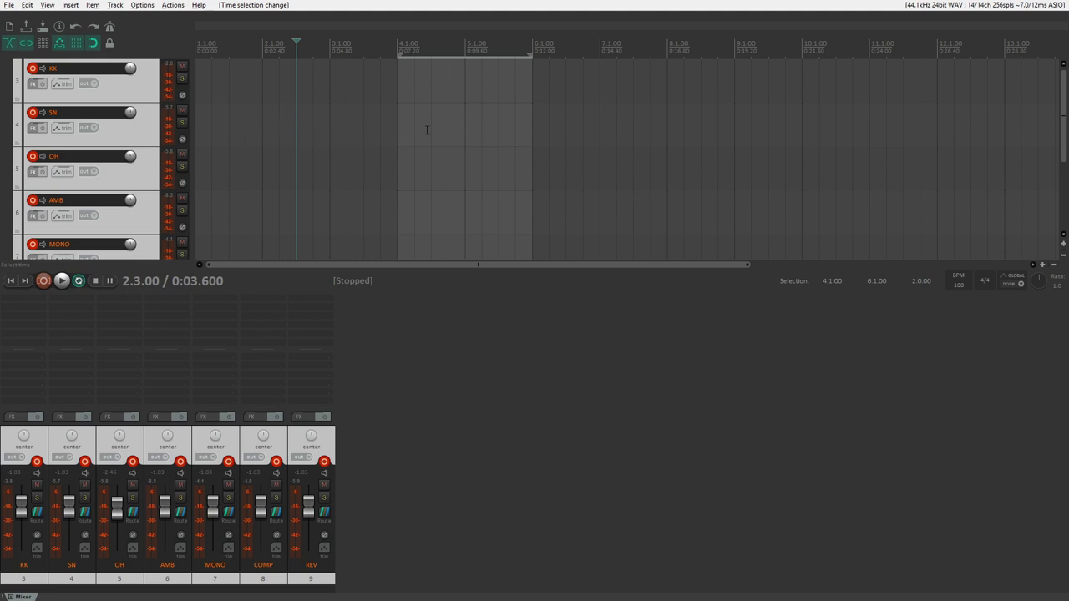
{"action": "left_click", "coordinate": [140, 6]}
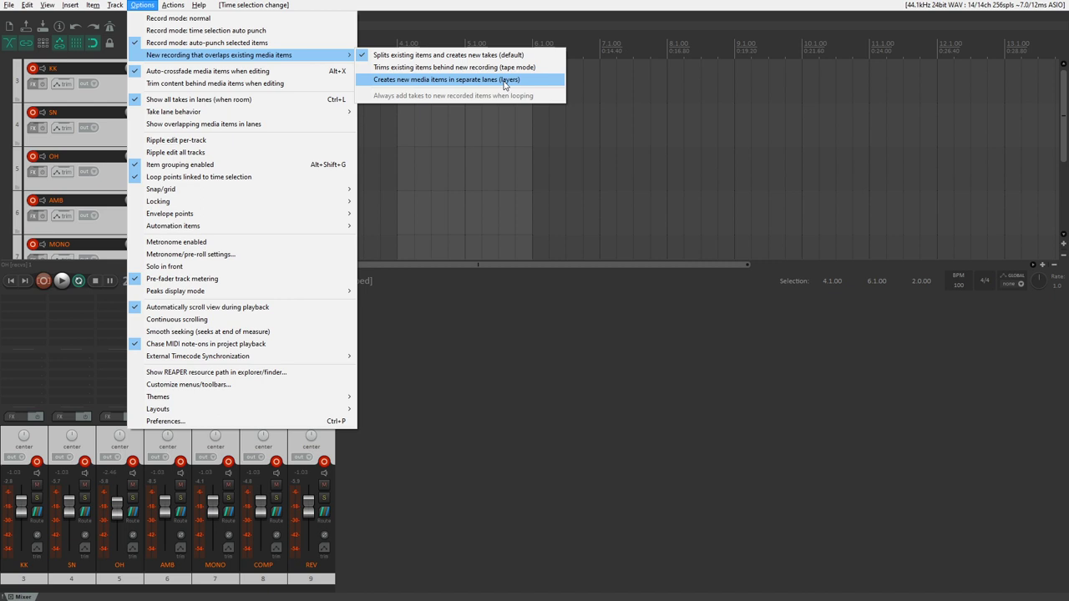
{"action": "left_click", "coordinate": [509, 11]}
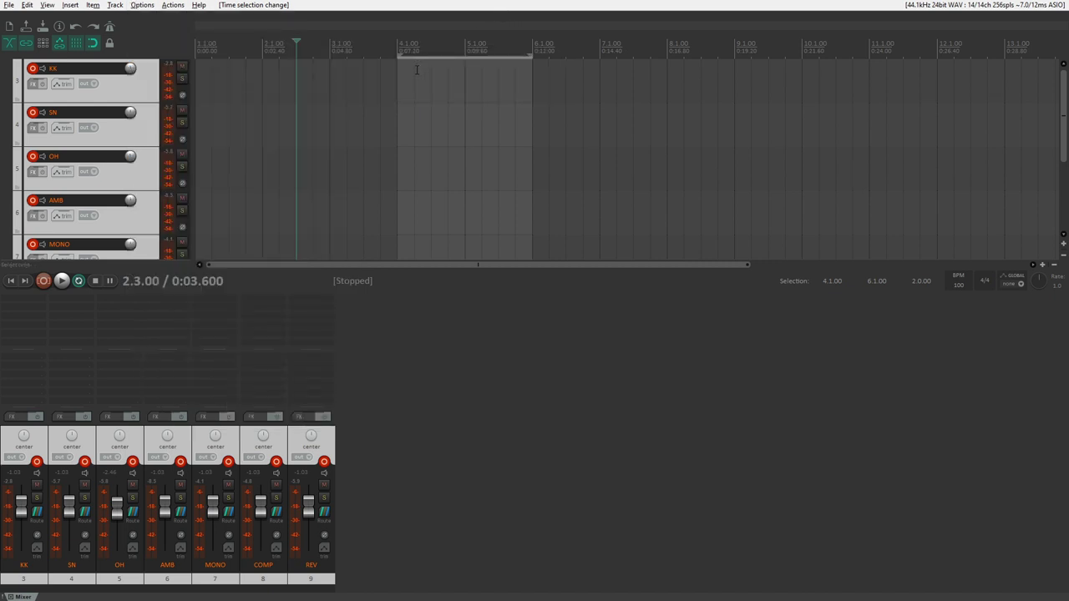
- Clear the time selection, return the edit cursor to the project start, and set the record mode to normal
{"action": "key", "text": "Escape"}
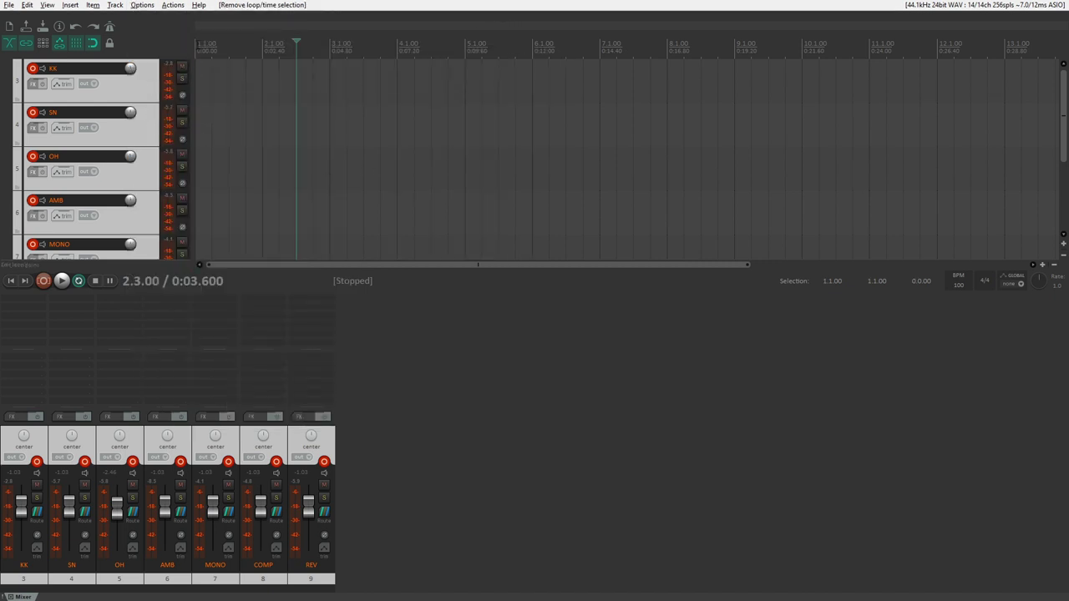
{"action": "key", "text": "Home"}
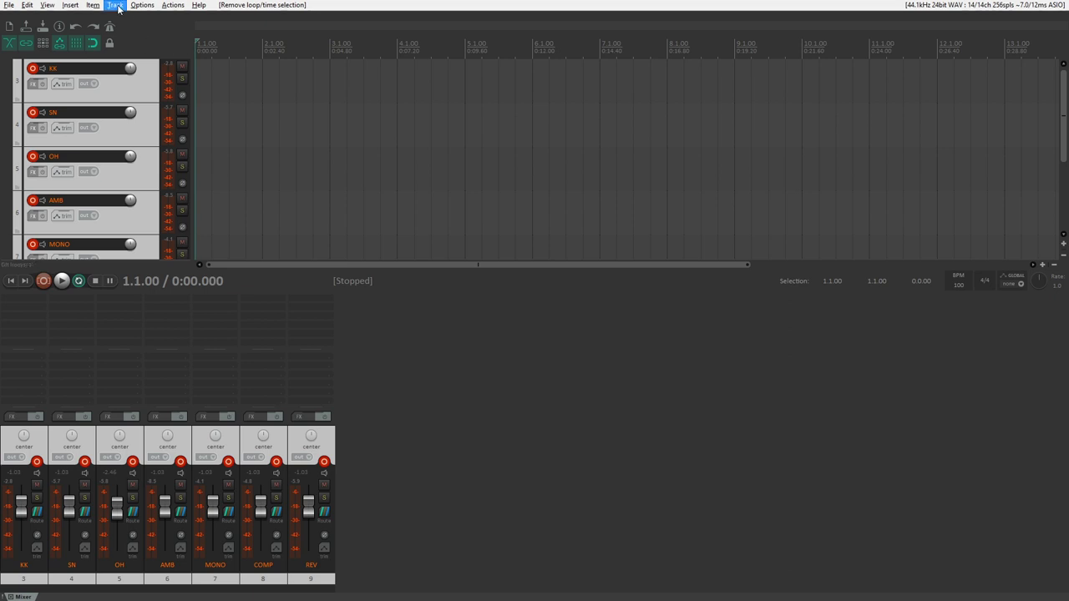
{"action": "left_click", "coordinate": [144, 6]}
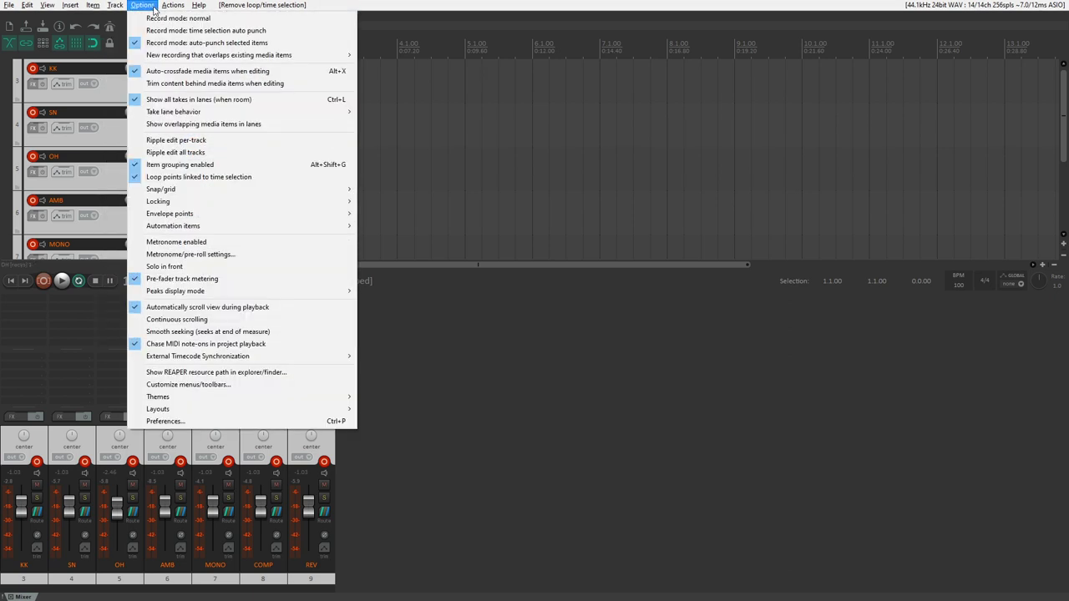
{"action": "left_click", "coordinate": [166, 18]}
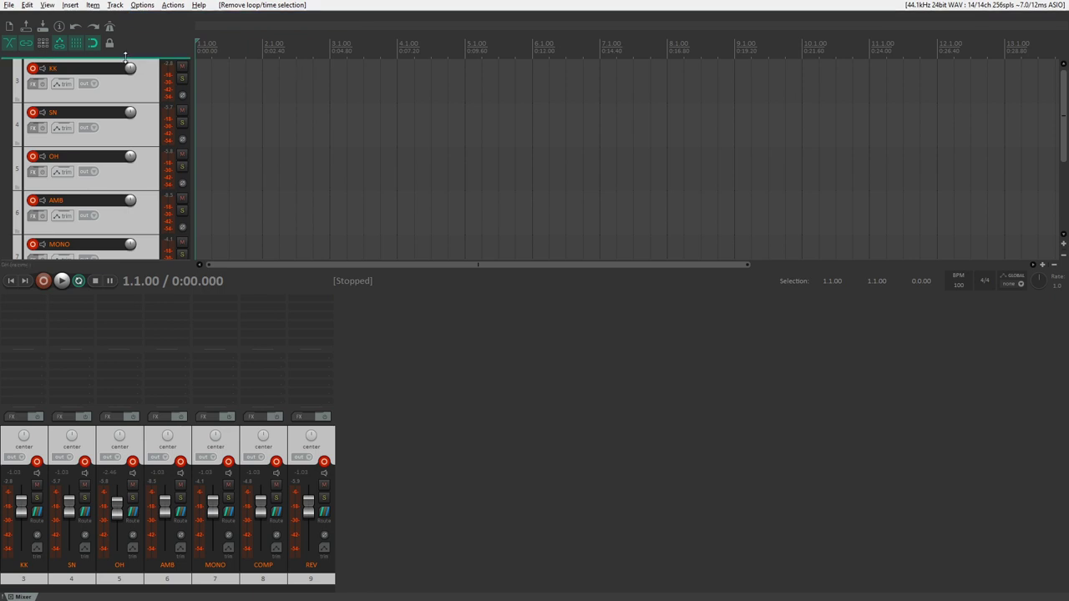
- Record a take of about 12 seconds on the armed drum tracks from the project start and save all recorded files
{"action": "left_click", "coordinate": [52, 282]}
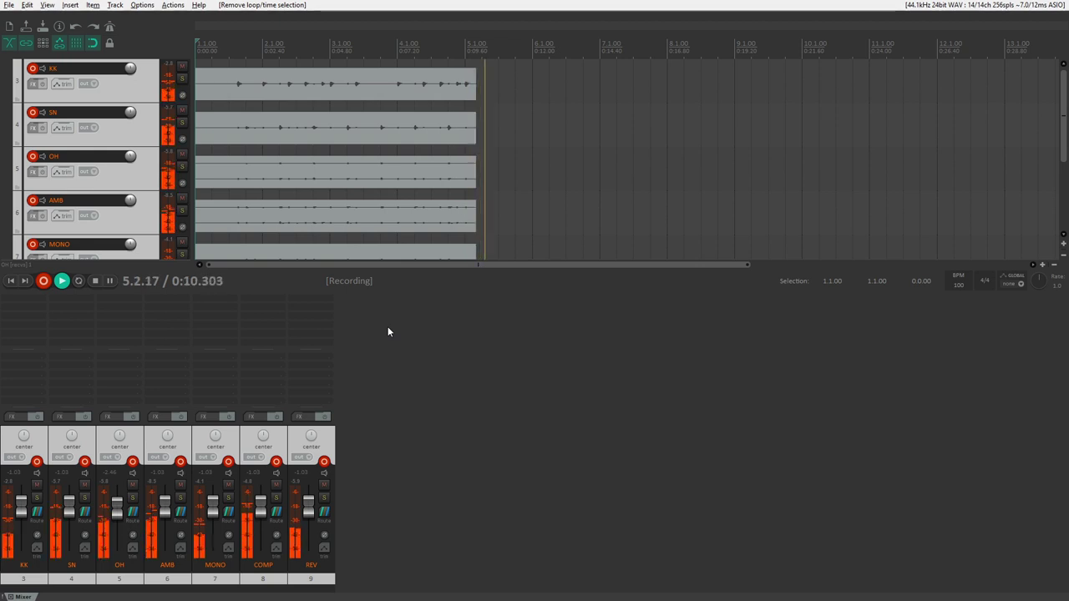
{"action": "key", "text": "space"}
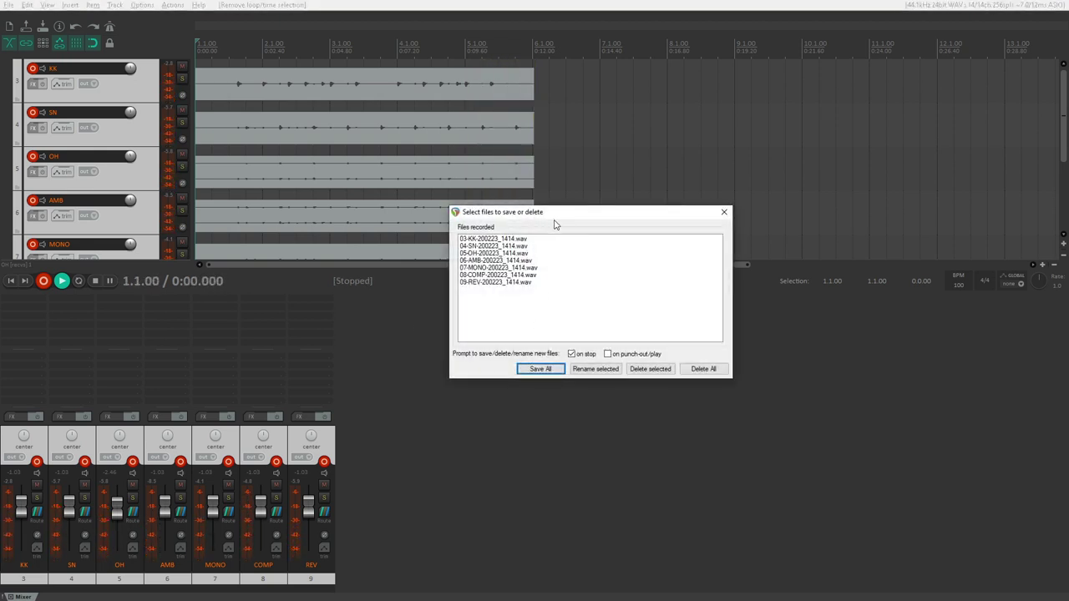
{"action": "left_click_drag", "start_coordinate": [565, 214], "coordinate": [657, 195]}
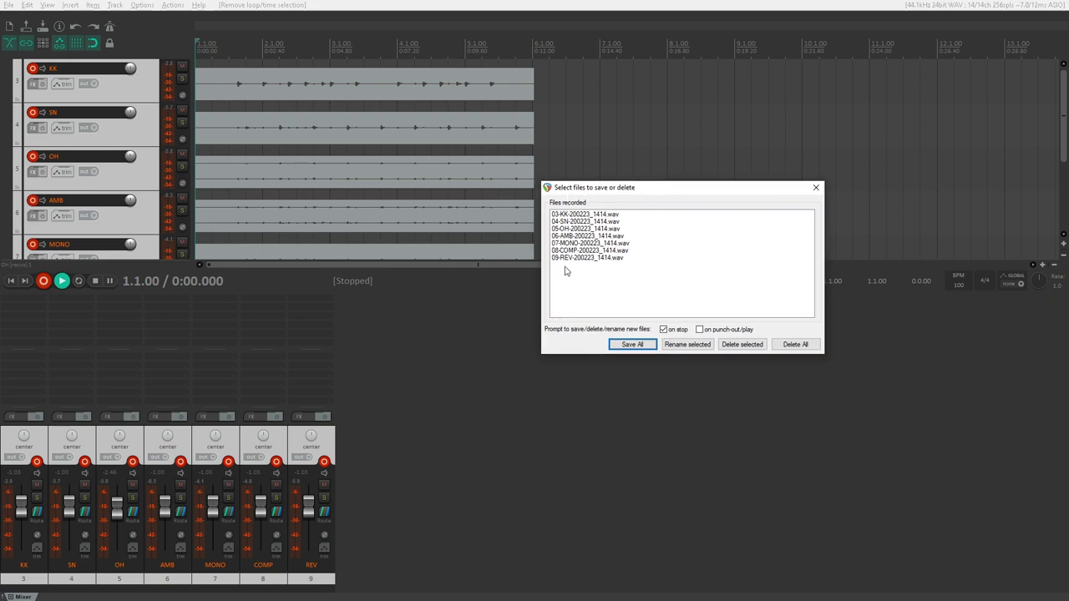
{"action": "left_click_drag", "start_coordinate": [573, 192], "coordinate": [595, 181]}
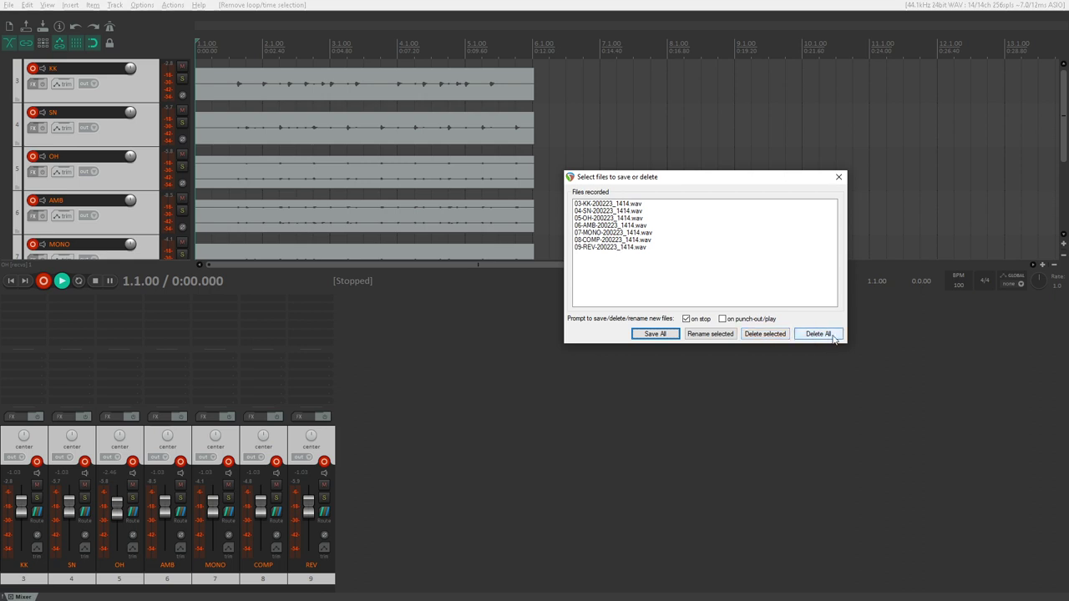
{"action": "left_click", "coordinate": [653, 334]}
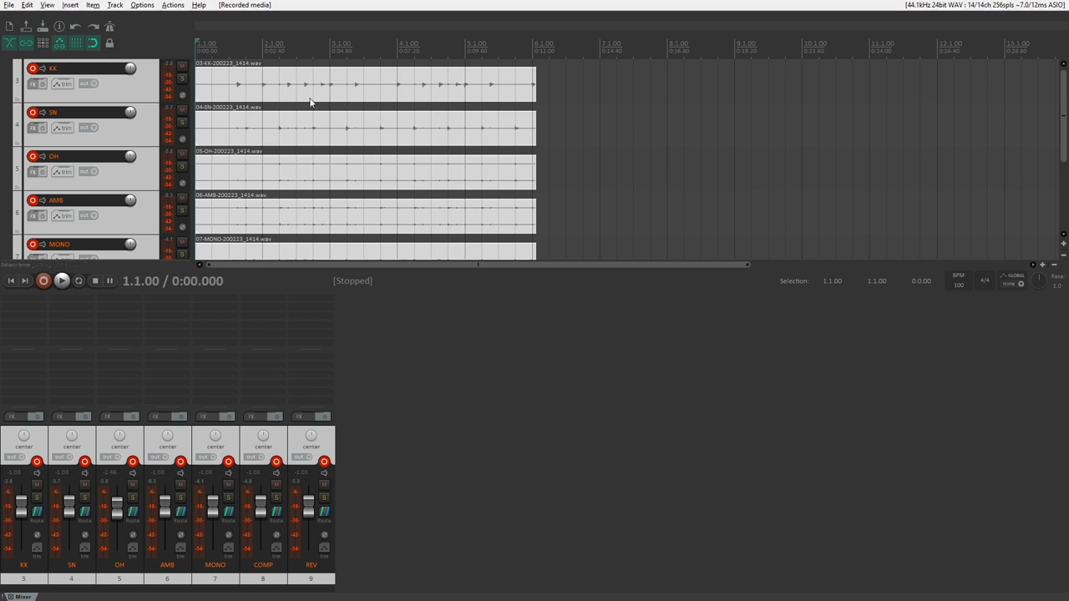
- Place the edit cursor at 1.3.00 and view the options for new recordings that overlap existing media items
{"action": "scroll", "coordinate": [340, 138], "scroll_direction": "up", "scroll_amount": 2}
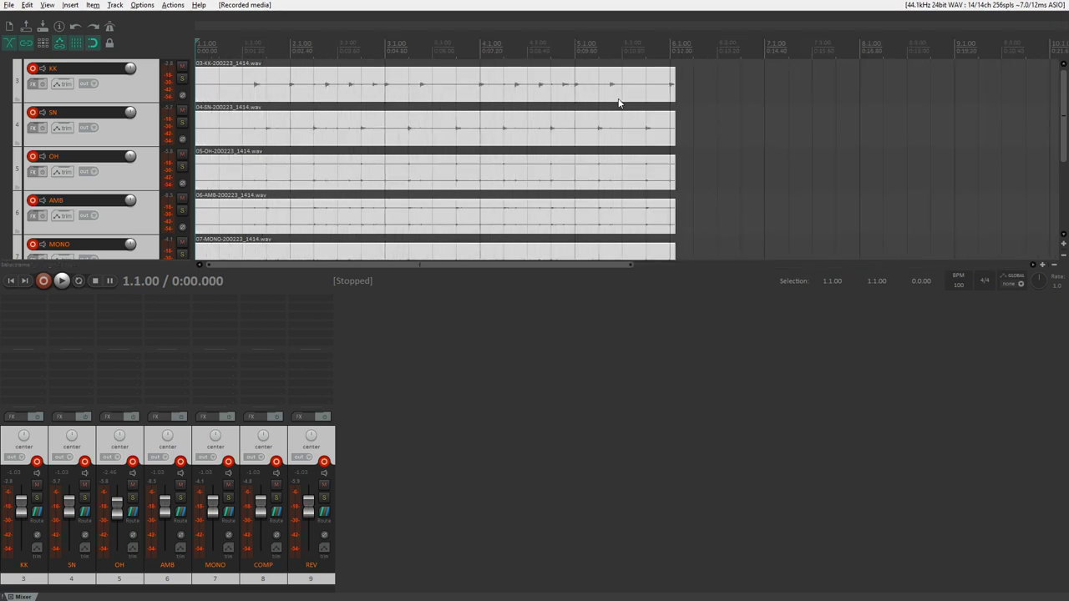
{"action": "left_click", "coordinate": [242, 44]}
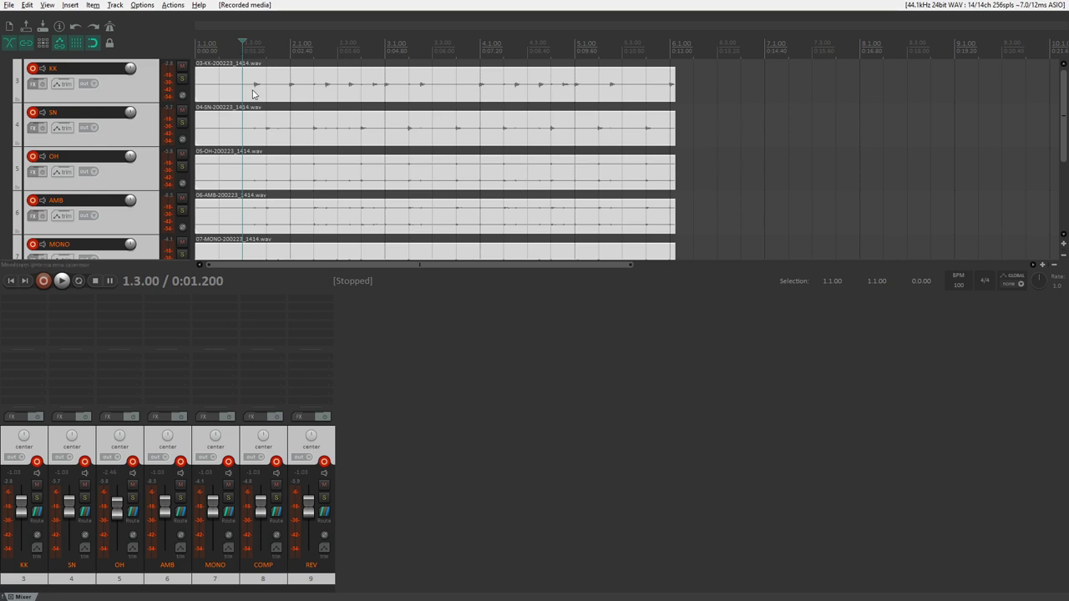
{"action": "left_click", "coordinate": [117, 6]}
{"action": "mouse_move", "coordinate": [146, 6]}
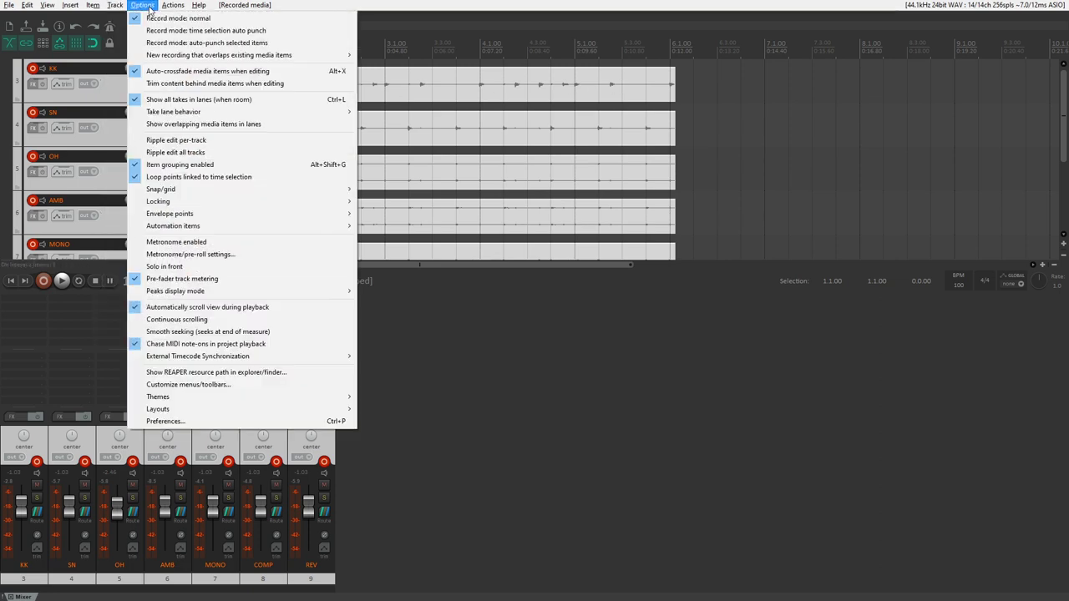
{"action": "mouse_move", "coordinate": [163, 55]}
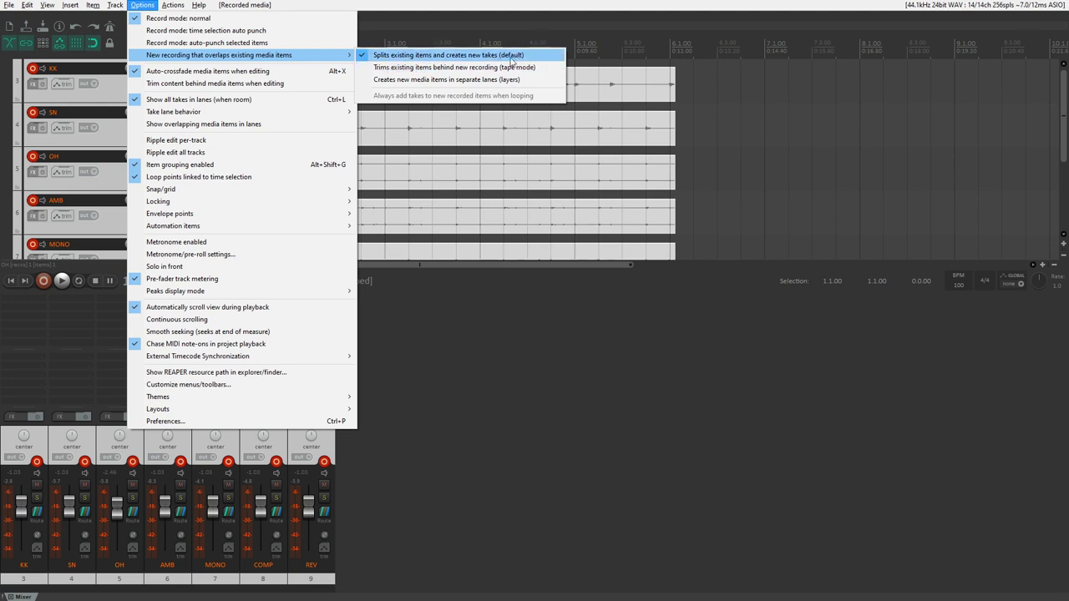
{"action": "left_click", "coordinate": [505, 11]}
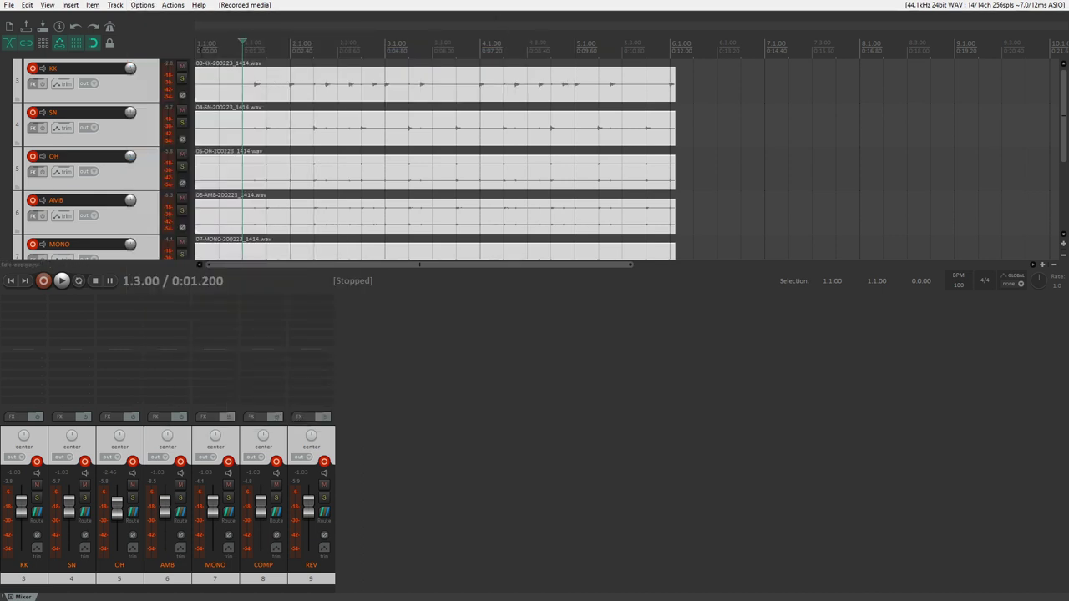
- Record a second take of about 12 seconds over the existing items from the project start and save all its files
{"action": "key", "text": "Home"}
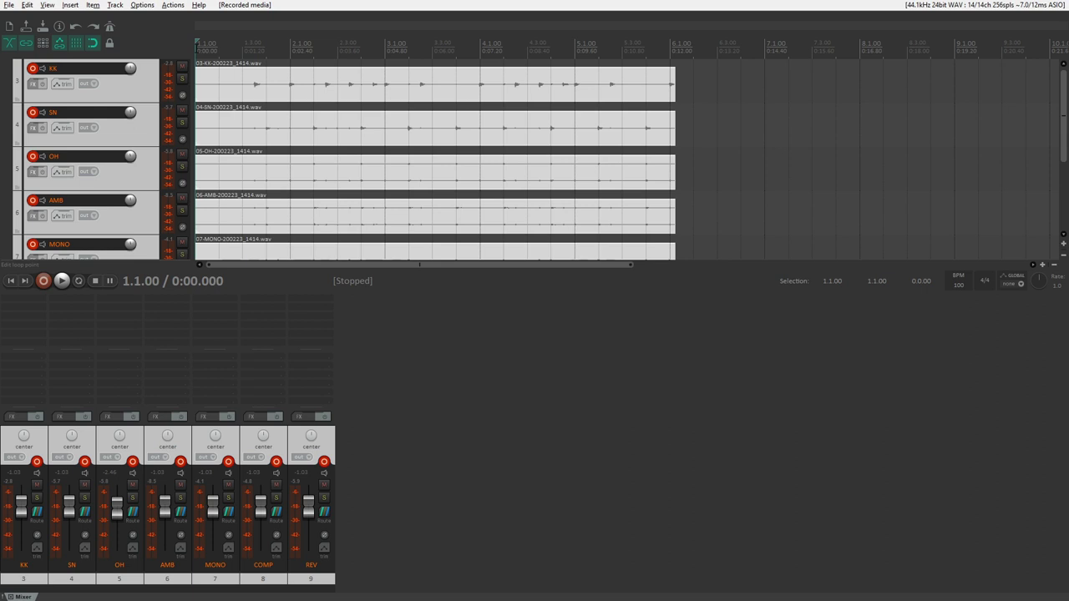
{"action": "key", "text": "ctrl+r"}
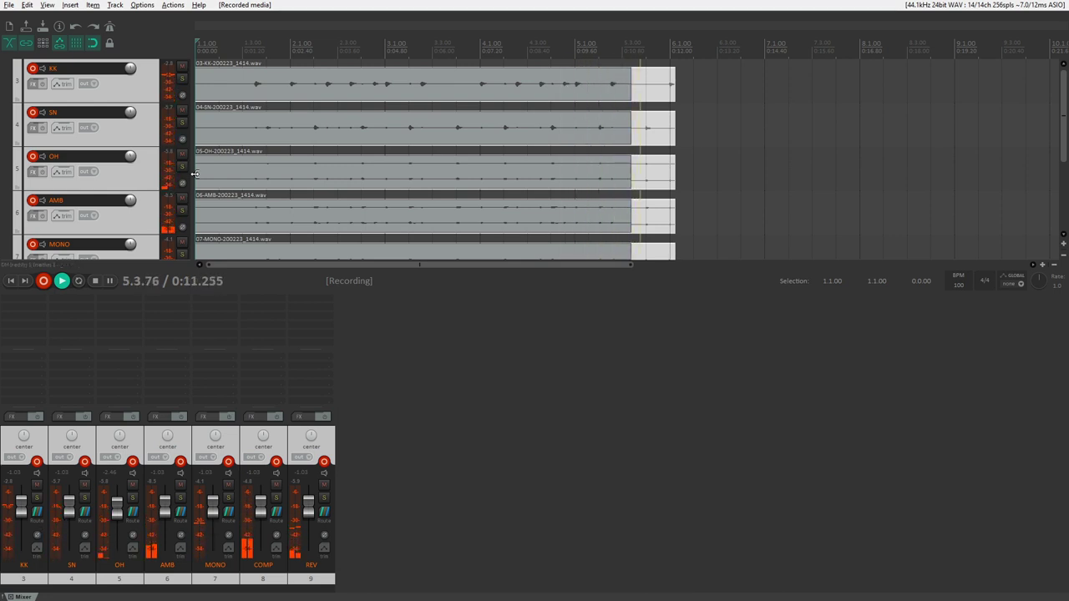
{"action": "key", "text": "space"}
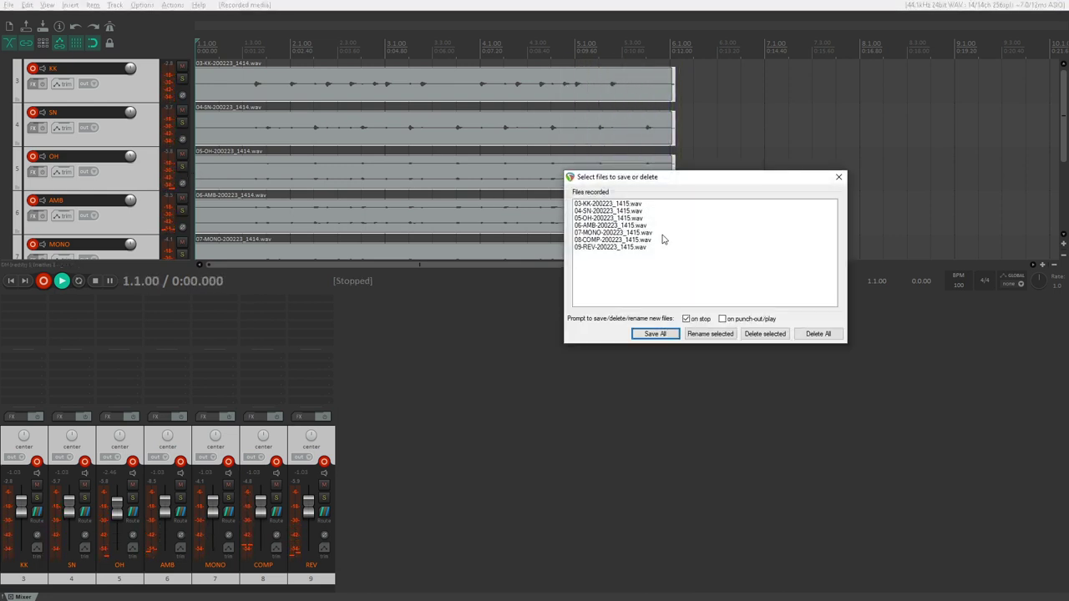
{"action": "left_click_drag", "start_coordinate": [640, 180], "coordinate": [640, 193]}
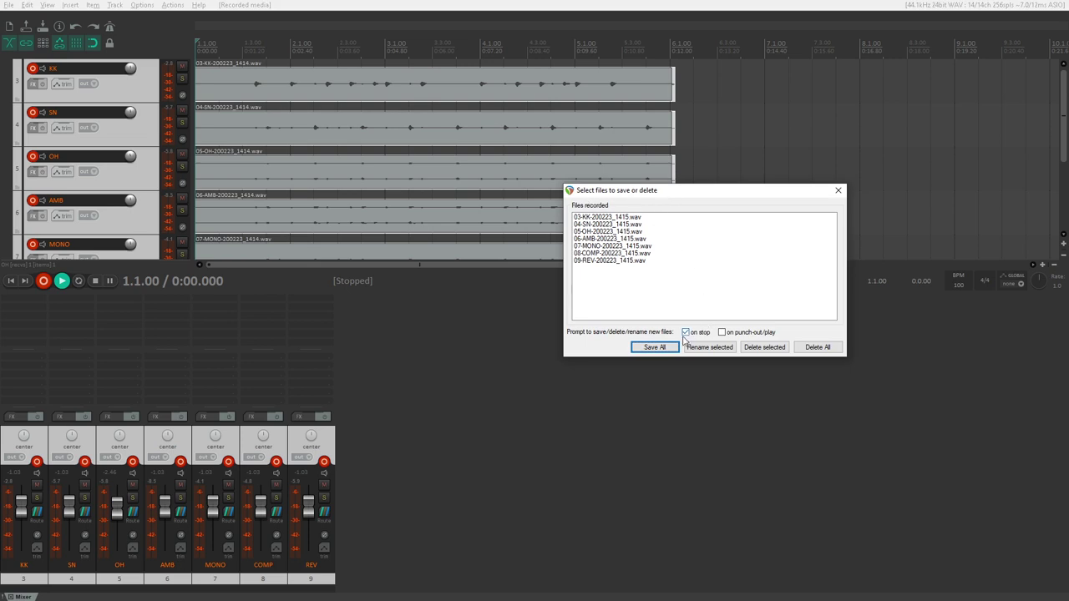
{"action": "left_click", "coordinate": [655, 348]}
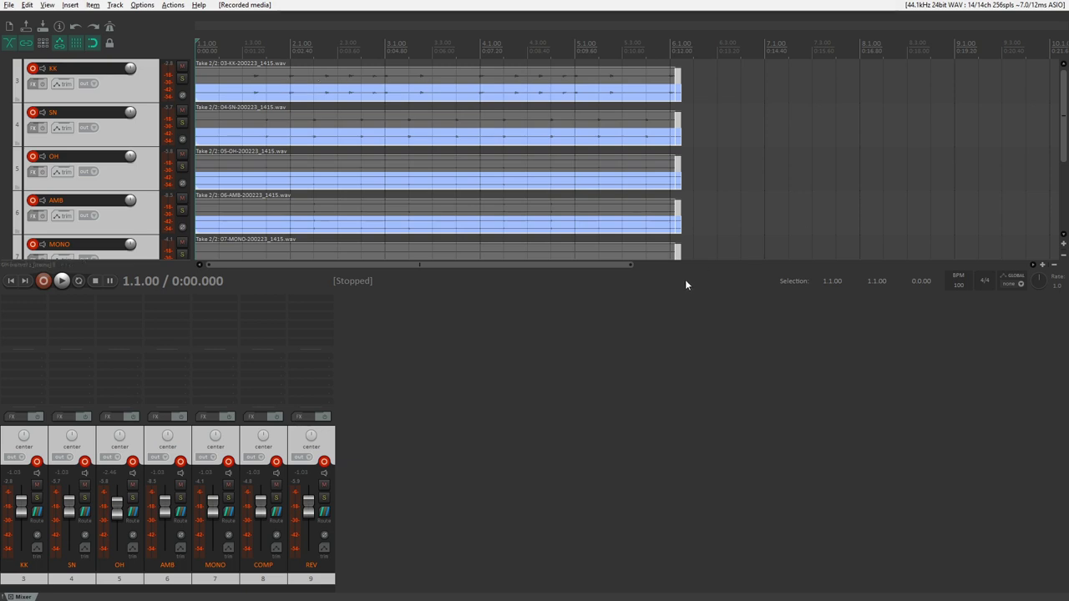
- Enlarge the arrange area above the mixer, and switch the KK item's active take to take 1 and back to take 2
{"action": "left_click_drag", "start_coordinate": [682, 292], "coordinate": [674, 420]}
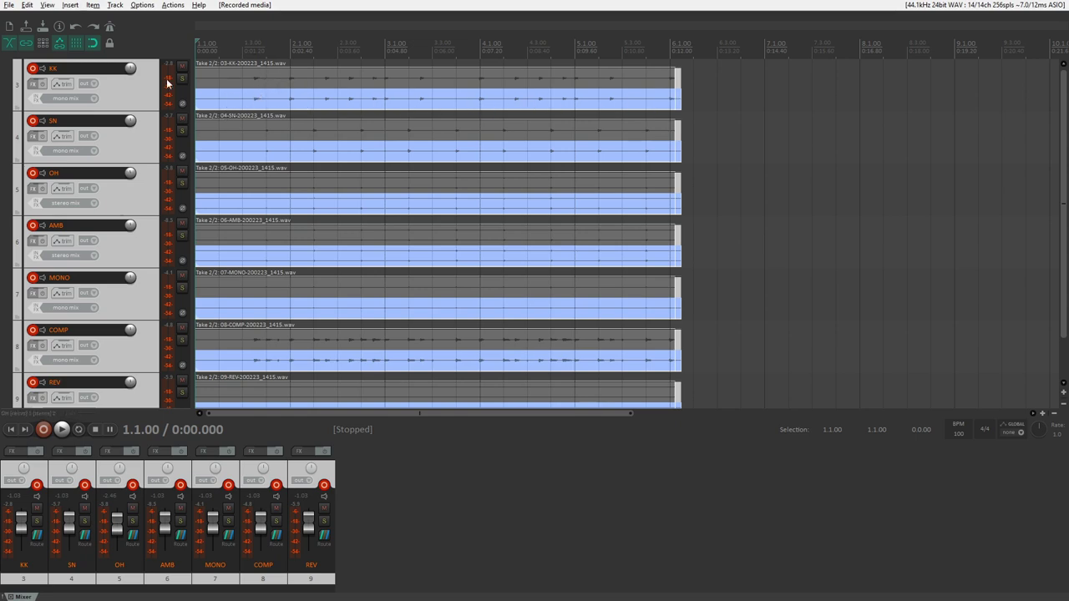
{"action": "left_click", "coordinate": [288, 83]}
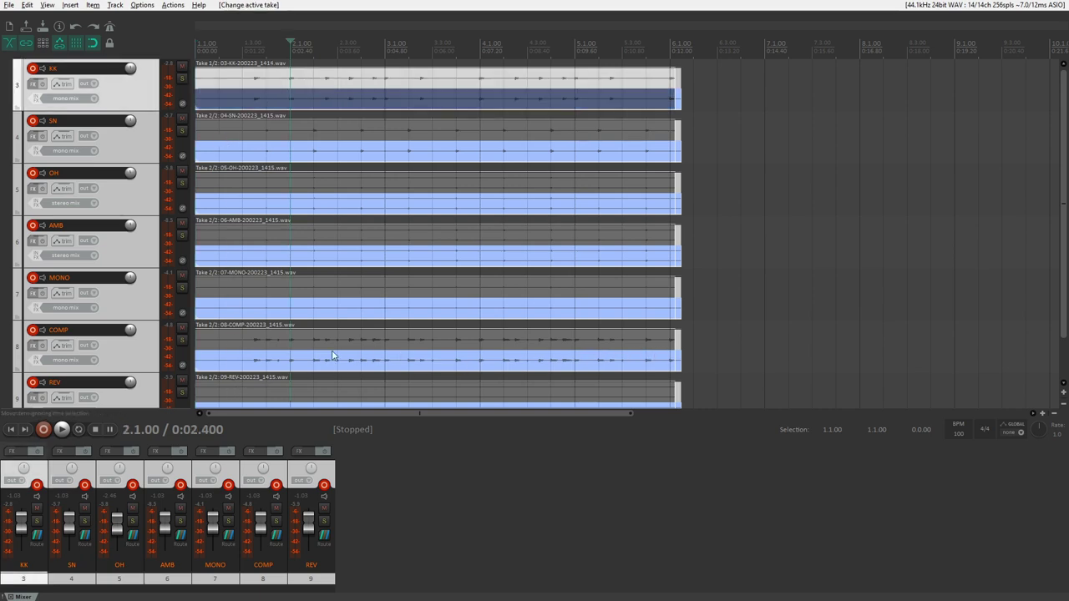
{"action": "left_click", "coordinate": [294, 96]}
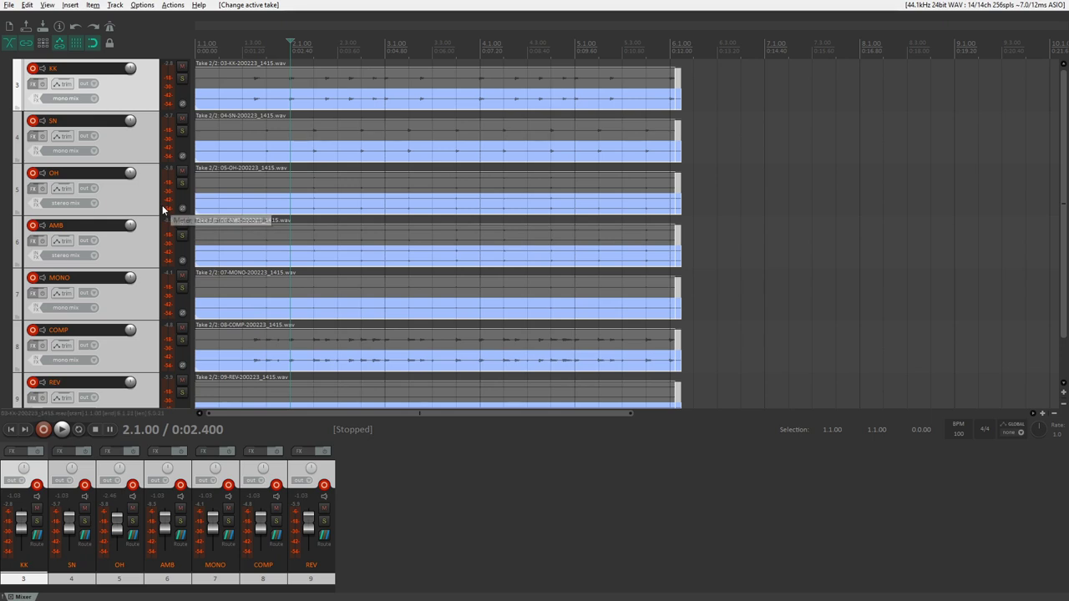
- Make a time selection from 1.1.00 to 6.2.00 and group the recorded items of all drum tracks
{"action": "key", "text": "Page_Down"}
{"action": "key", "text": "Page_Down"}
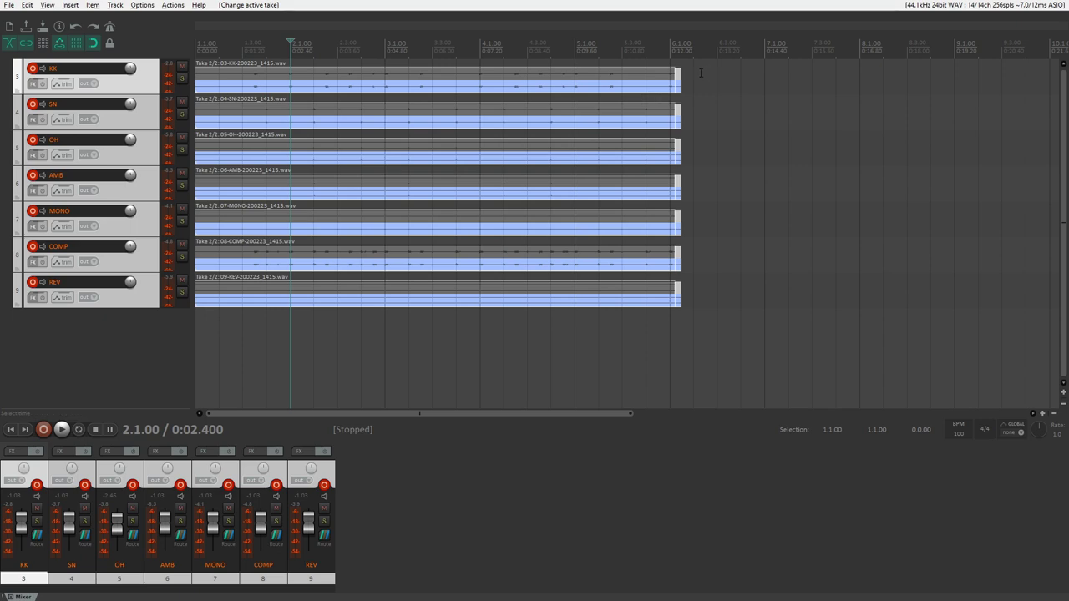
{"action": "left_click_drag", "start_coordinate": [692, 75], "coordinate": [160, 237]}
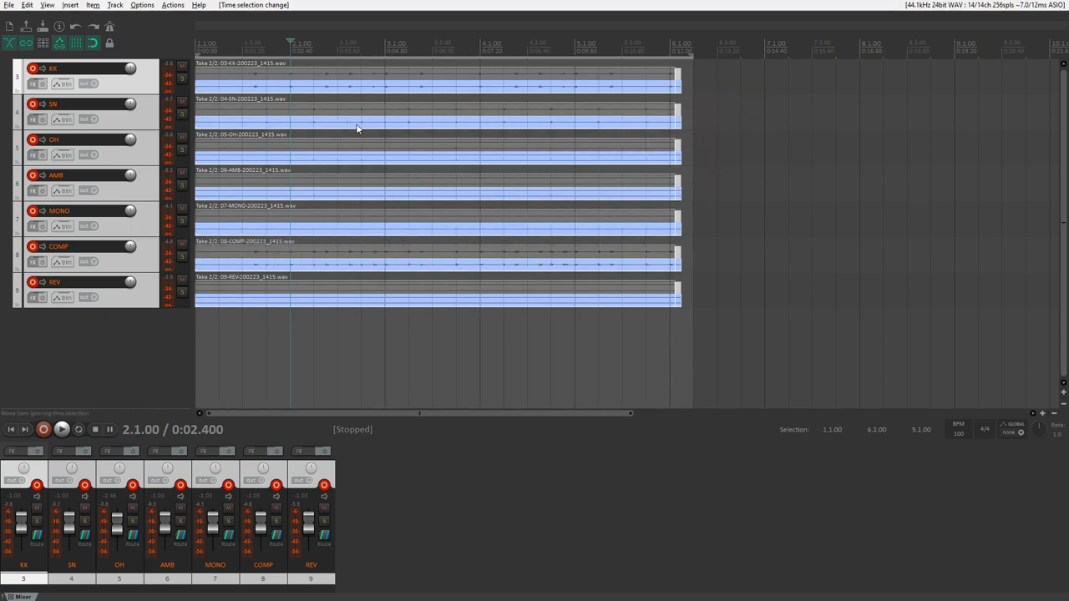
{"action": "key", "text": "ctrl+g"}
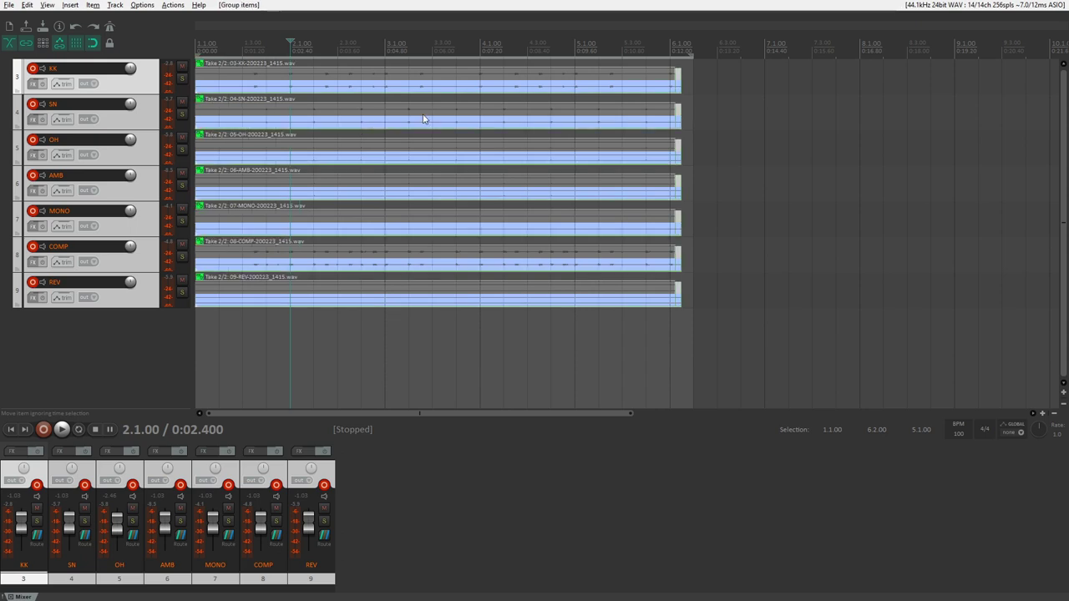
- Switch the grouped drum items to take 1 and back to take 2, and ungroup them
{"action": "left_click", "coordinate": [308, 77]}
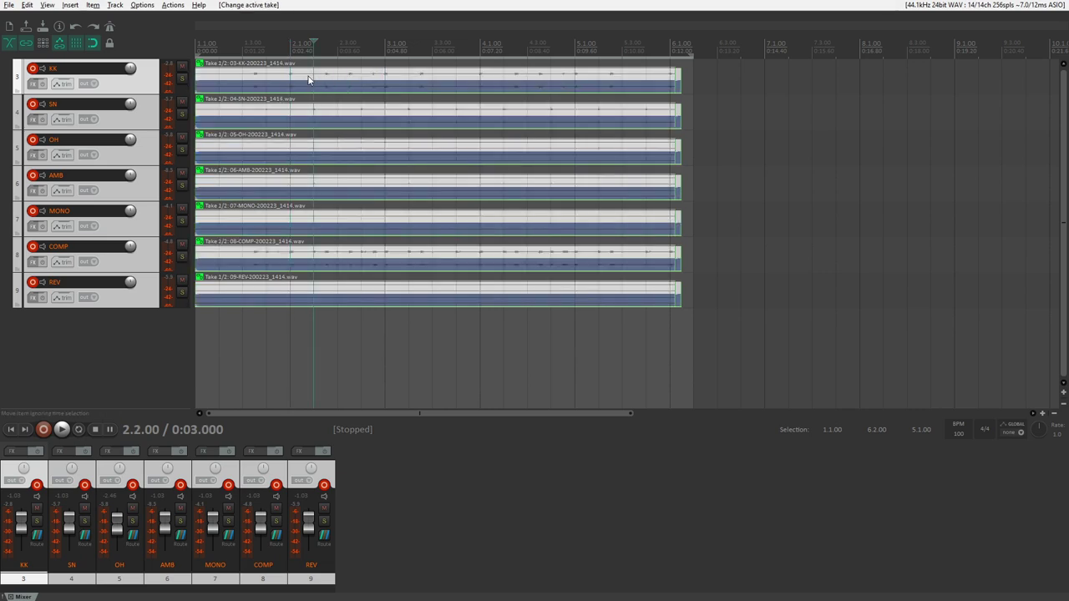
{"action": "left_click", "coordinate": [309, 82]}
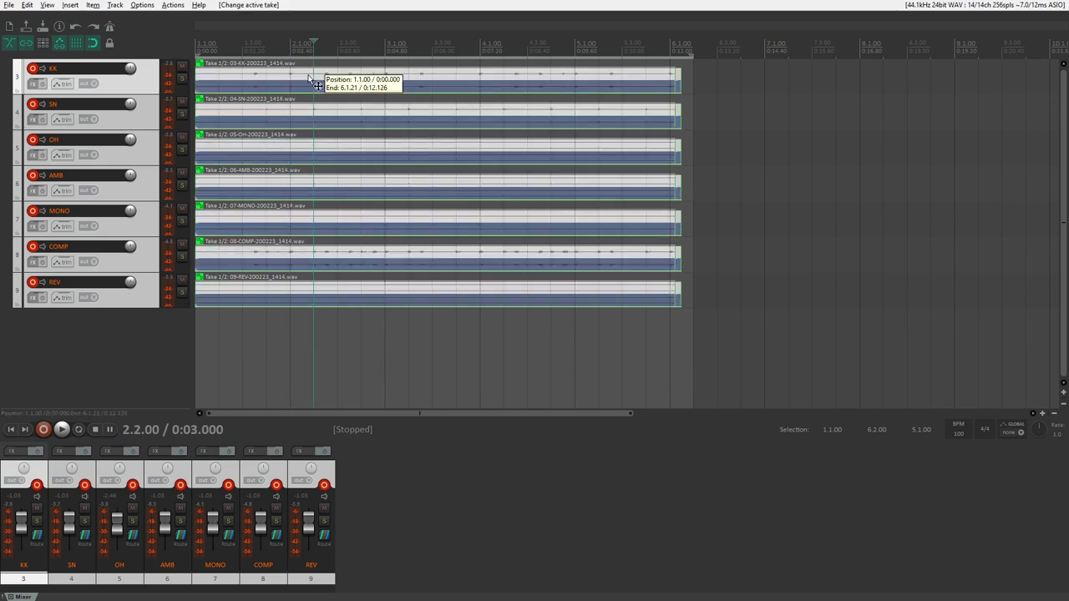
{"action": "left_click", "coordinate": [307, 83]}
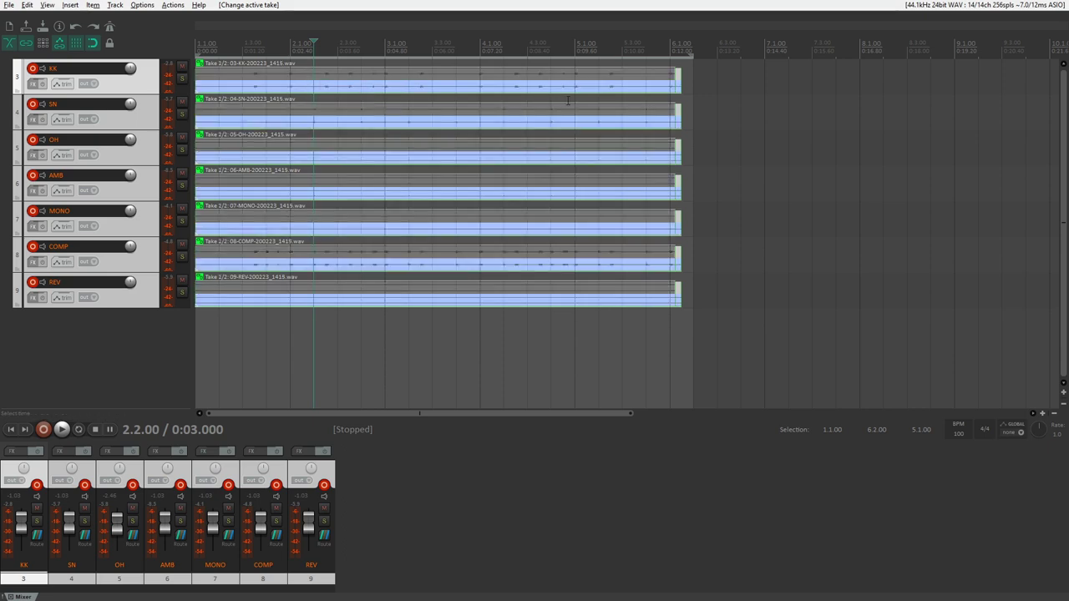
{"action": "key", "text": "u"}
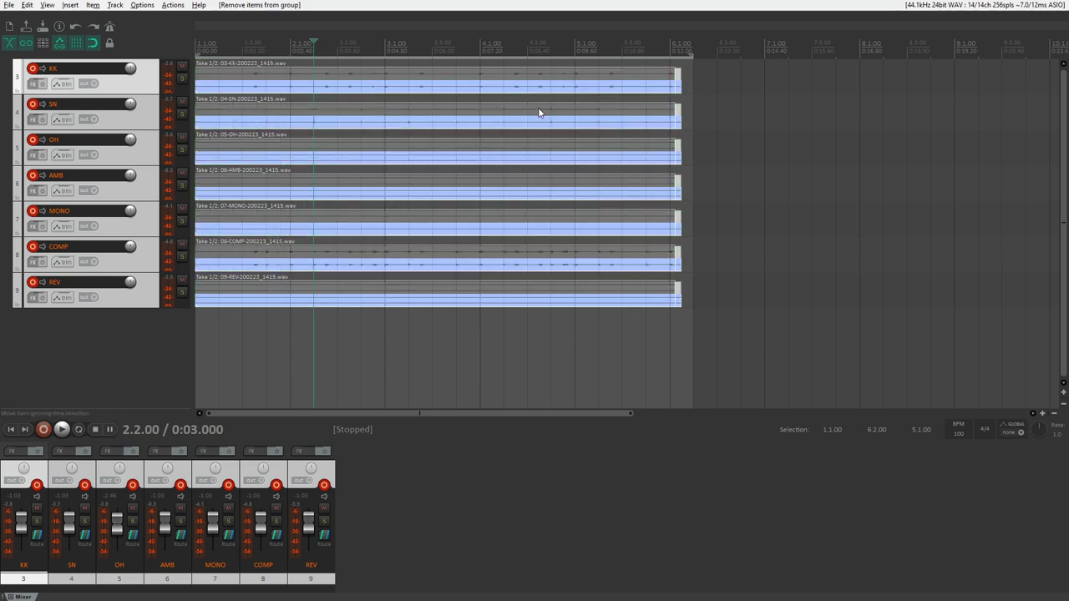
- Cycle the SN item's active take on its own between take 1 and take 2, ending on take 2
{"action": "left_click", "coordinate": [375, 111]}
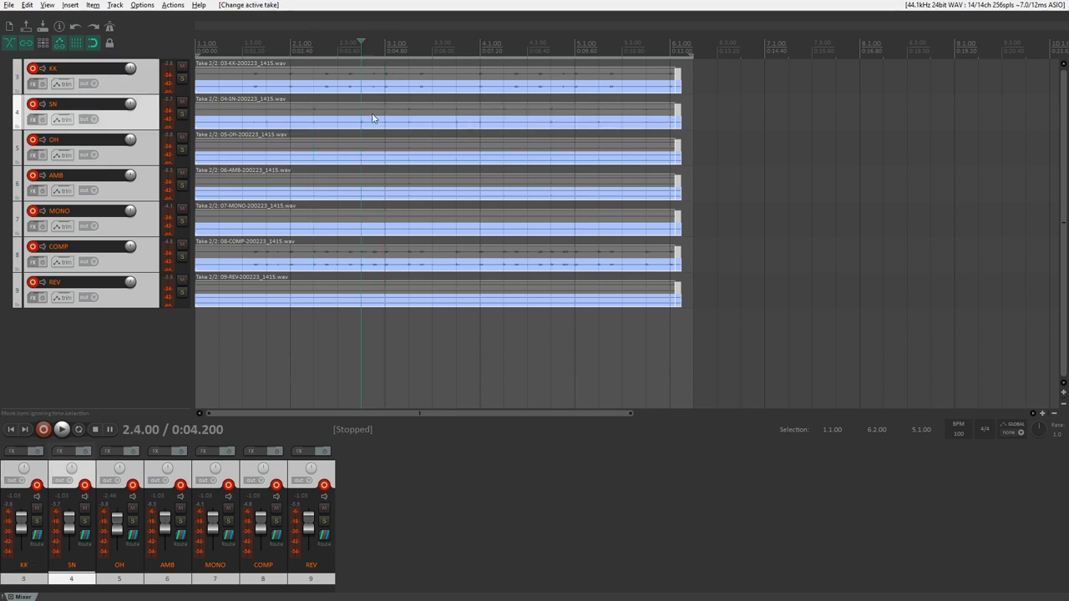
{"action": "key", "text": "t"}
{"action": "key", "text": "t"}
{"action": "key", "text": "t"}
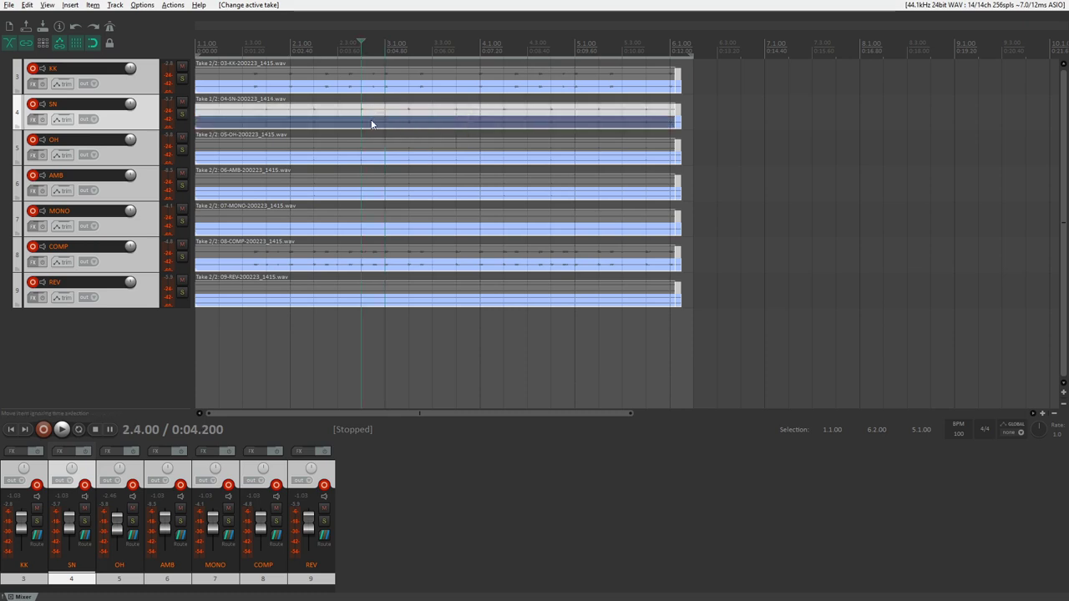
{"action": "key", "text": "t"}
{"action": "key", "text": "t"}
{"action": "left_click", "coordinate": [372, 125], "text": "ctrl"}
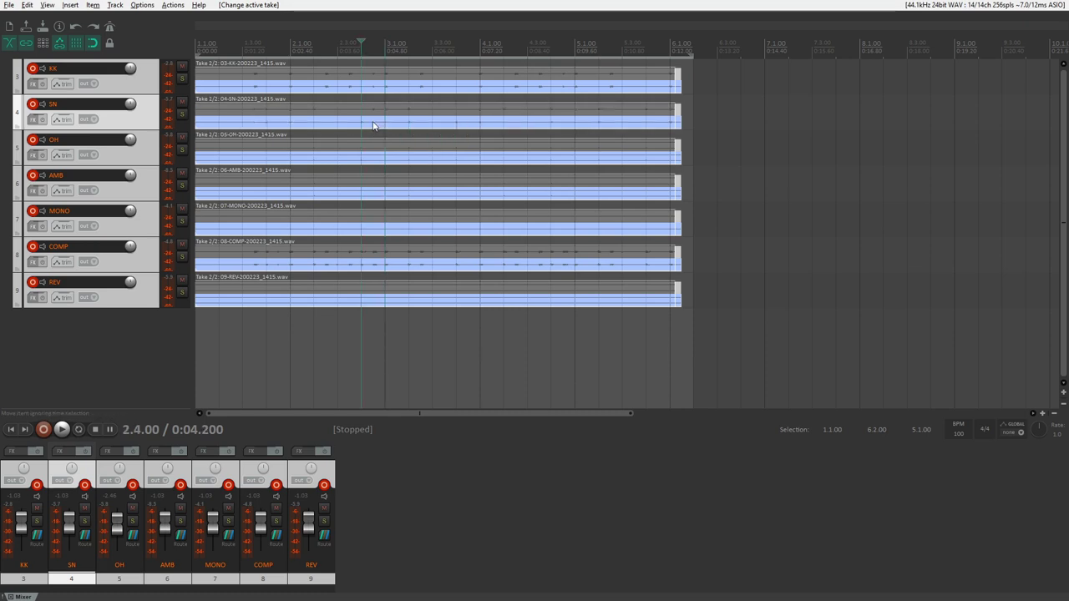
- Group the drum items of all tracks again and cycle their active takes together to take 1
{"action": "key", "text": "ctrl+g"}
{"action": "key", "text": "t"}
{"action": "key", "text": "t"}
{"action": "key", "text": "t"}
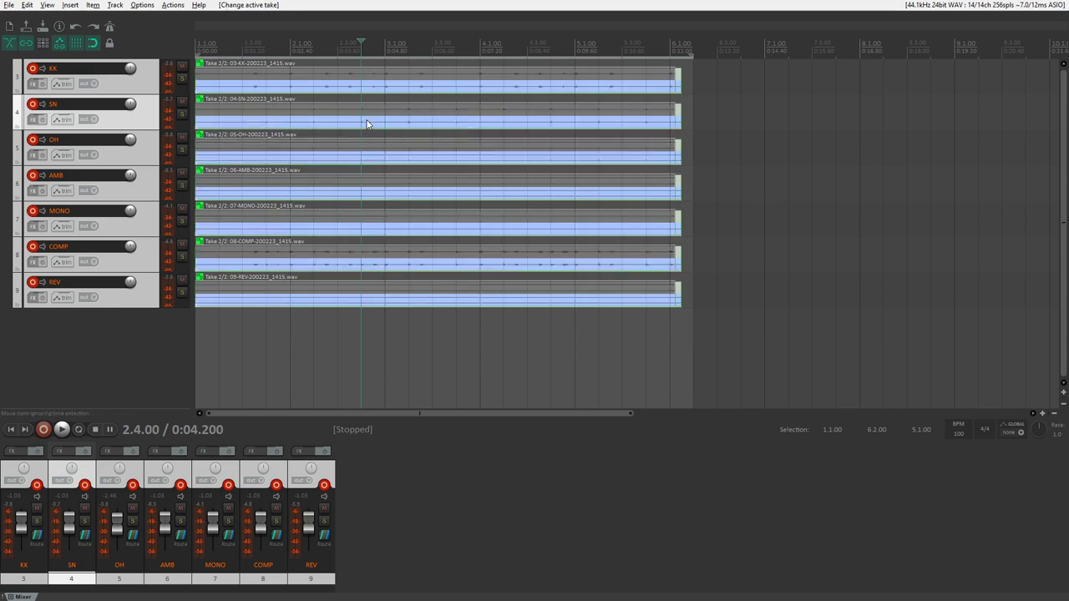
- Ungroup and regroup the drum items twice, cycling the grouped takes in between and ending on take 1
{"action": "key", "text": "u"}
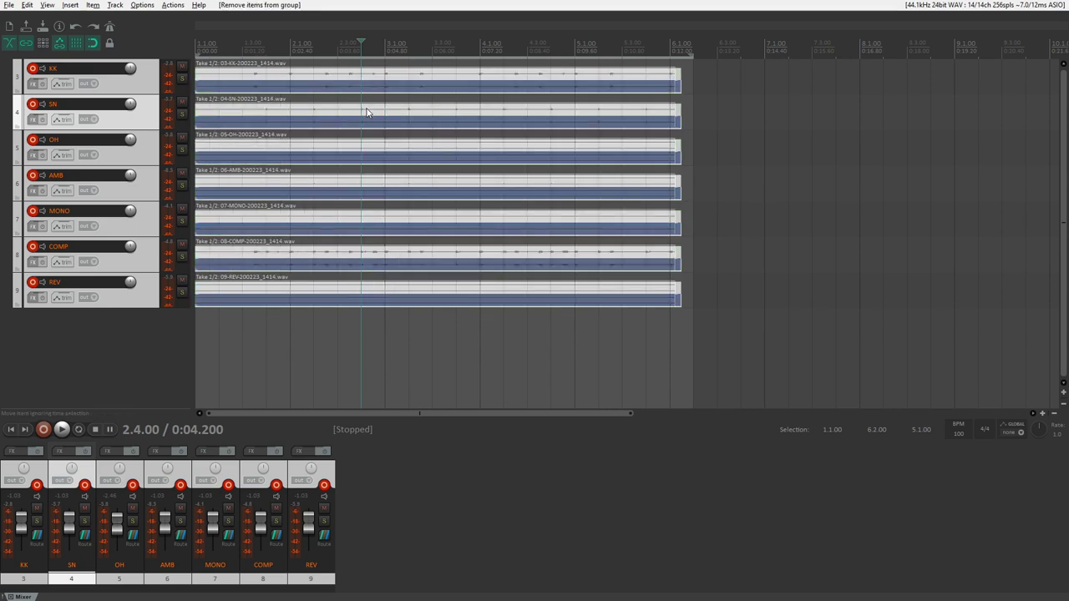
{"action": "key", "text": "ctrl+g"}
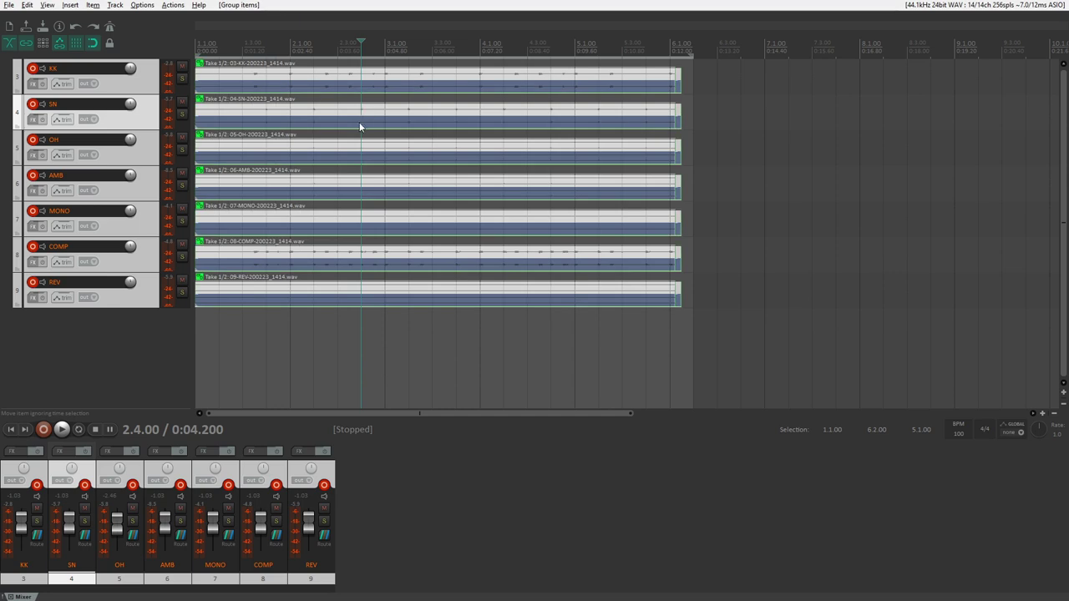
{"action": "key", "text": "t"}
{"action": "key", "text": "t"}
{"action": "key", "text": "u"}
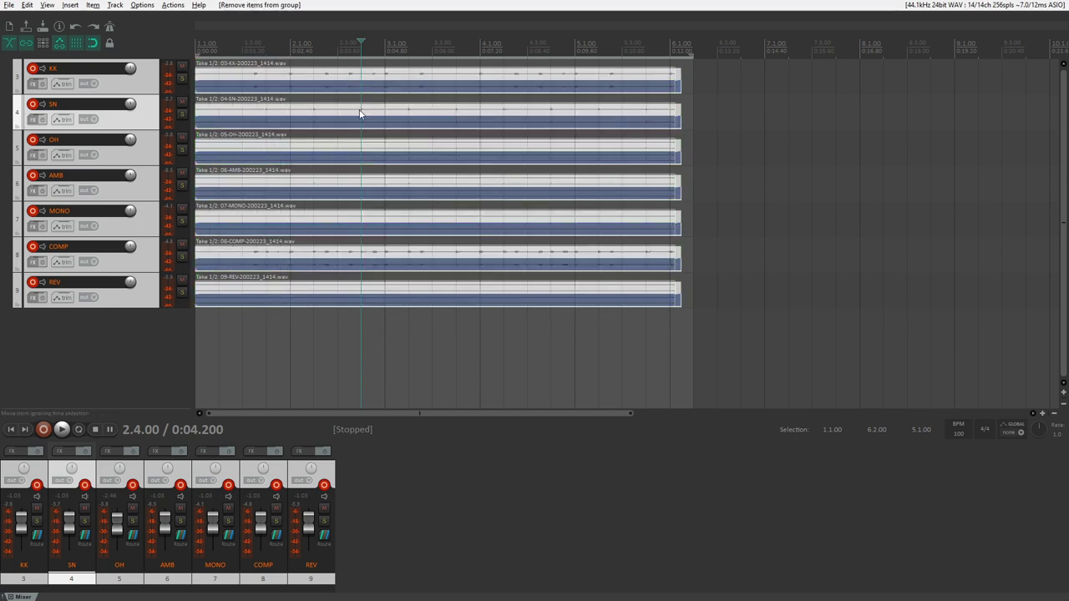
{"action": "key", "text": "ctrl+g"}
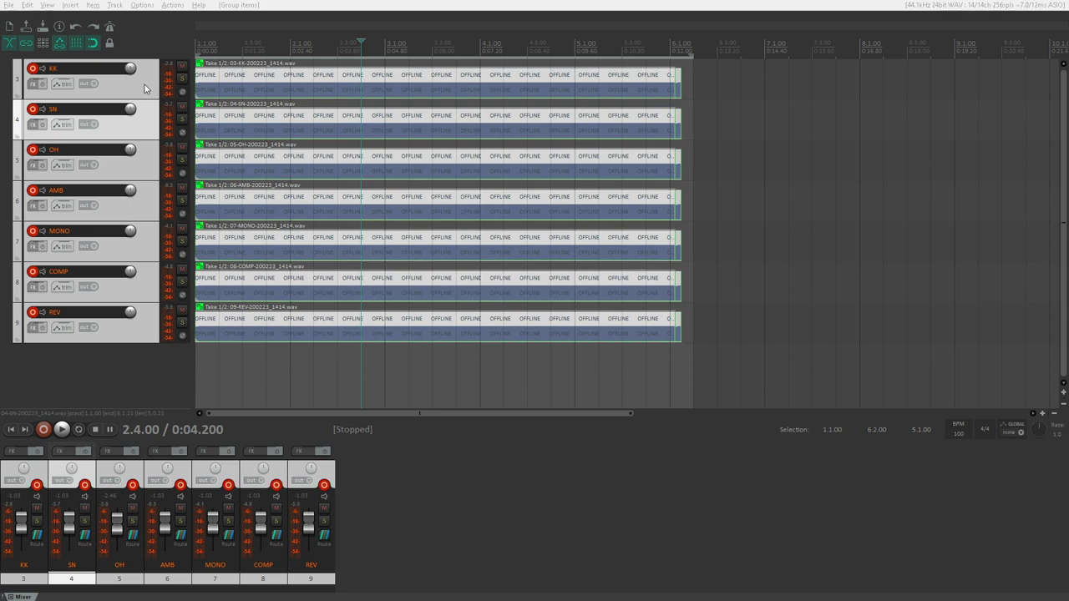
- Select individual drum tracks in turn, ending with the KK track selected
{"action": "left_click", "coordinate": [144, 85]}
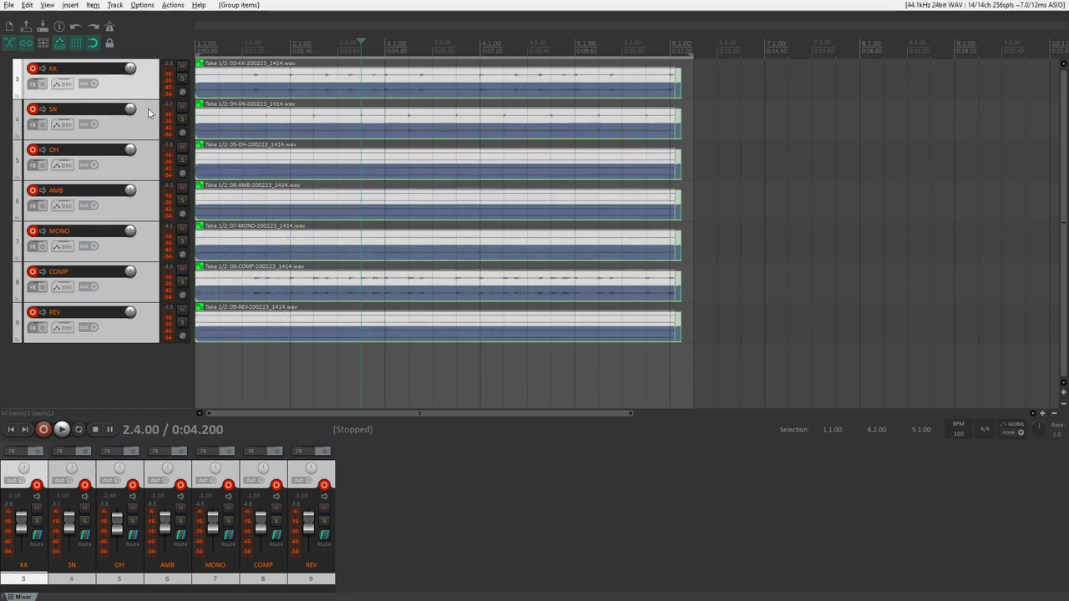
{"action": "left_click", "coordinate": [150, 124]}
{"action": "left_click", "coordinate": [148, 175]}
{"action": "left_click", "coordinate": [146, 187]}
{"action": "left_click", "coordinate": [144, 86]}
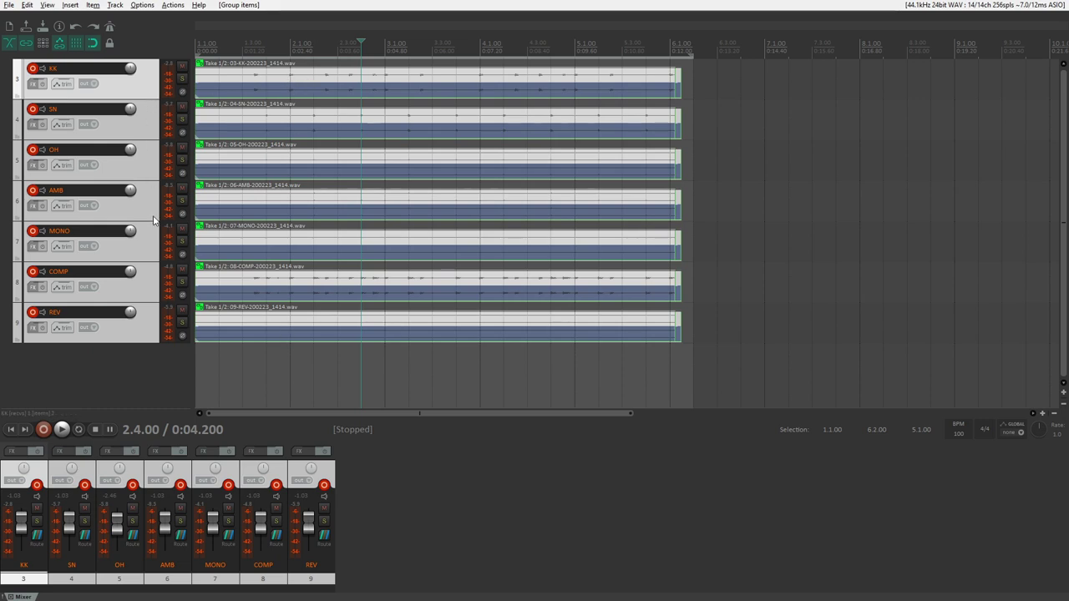
- Select the SN and REV tracks in turn and slightly increase the height of all drum tracks
{"action": "left_click", "coordinate": [153, 119]}
{"action": "left_click", "coordinate": [145, 328]}
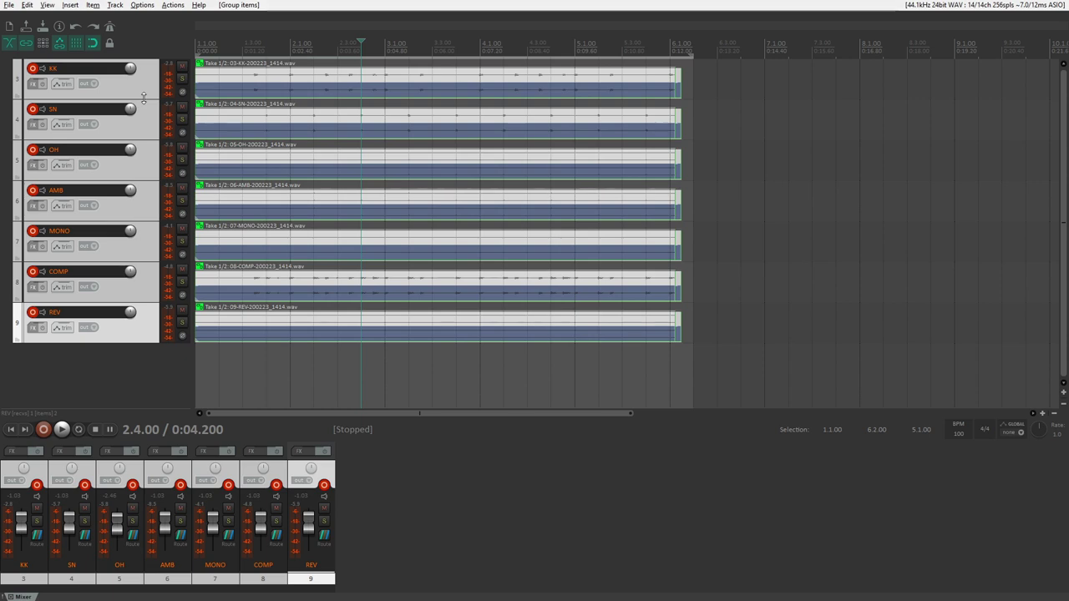
{"action": "mouse_move", "coordinate": [144, 98]}
{"action": "left_mouse_down"}
{"action": "mouse_move", "coordinate": [146, 124]}
{"action": "mouse_move", "coordinate": [149, 100]}
{"action": "left_mouse_up"}
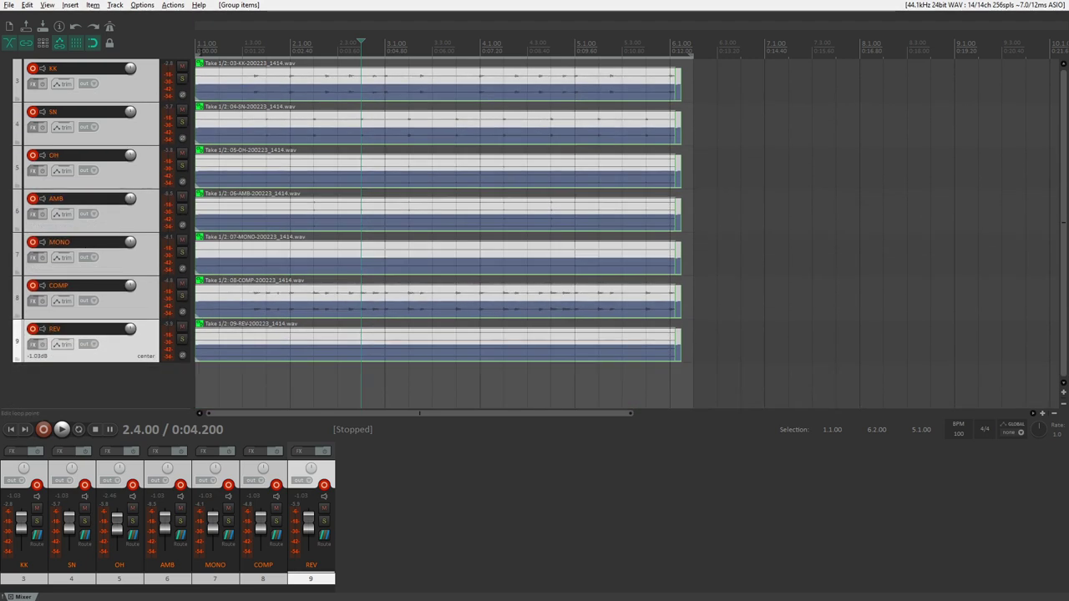
- Mark the time selection from 3.1.00 to 4.1.00 and set the record mode to time selection auto punch
{"action": "left_click", "coordinate": [194, 46]}
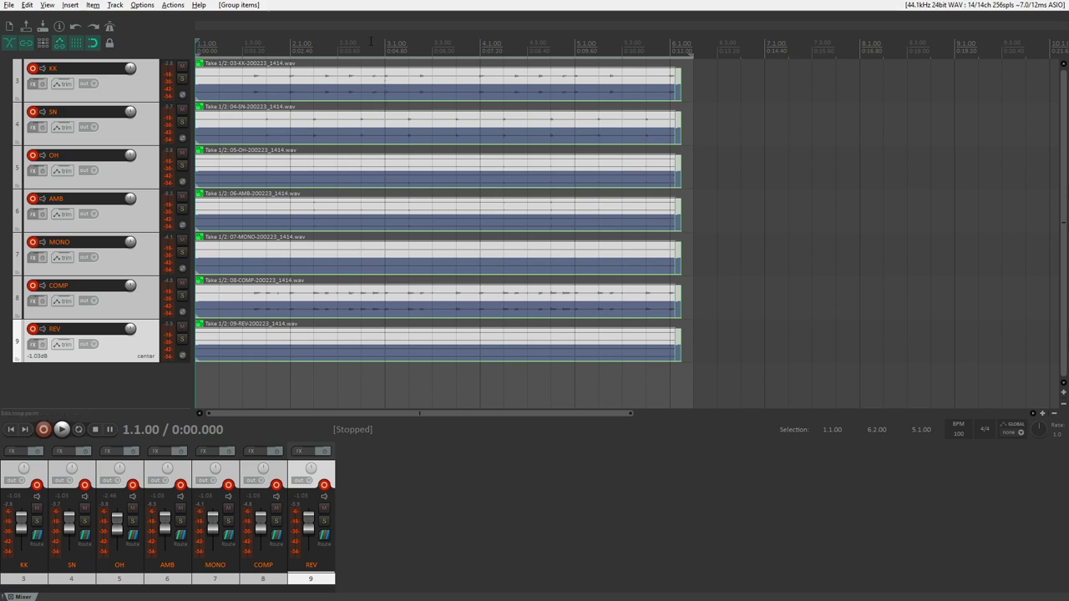
{"action": "left_click_drag", "start_coordinate": [385, 42], "coordinate": [472, 34]}
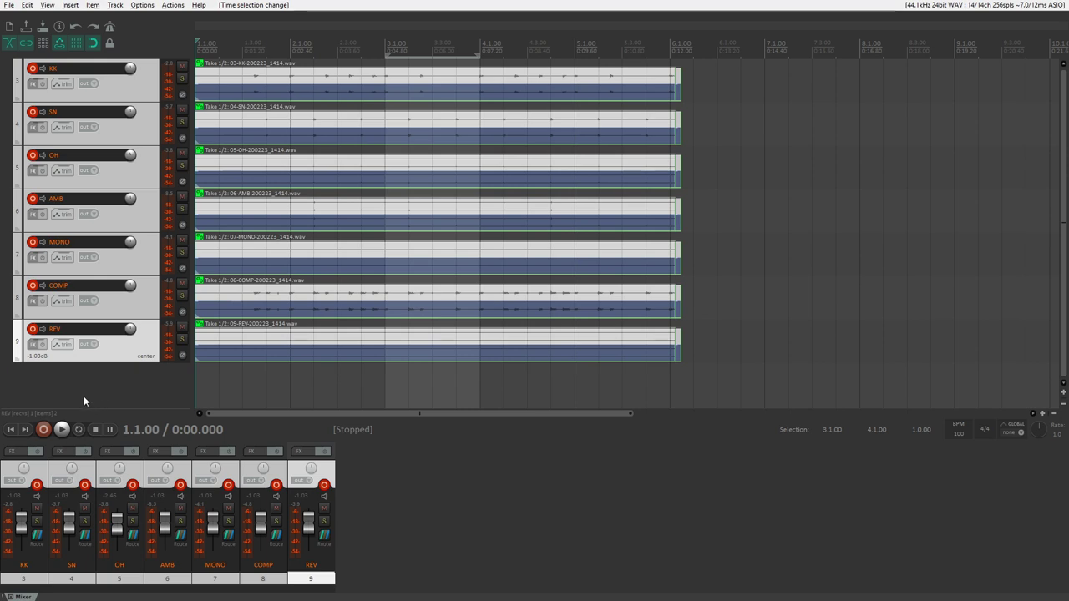
{"action": "right_click", "coordinate": [44, 430]}
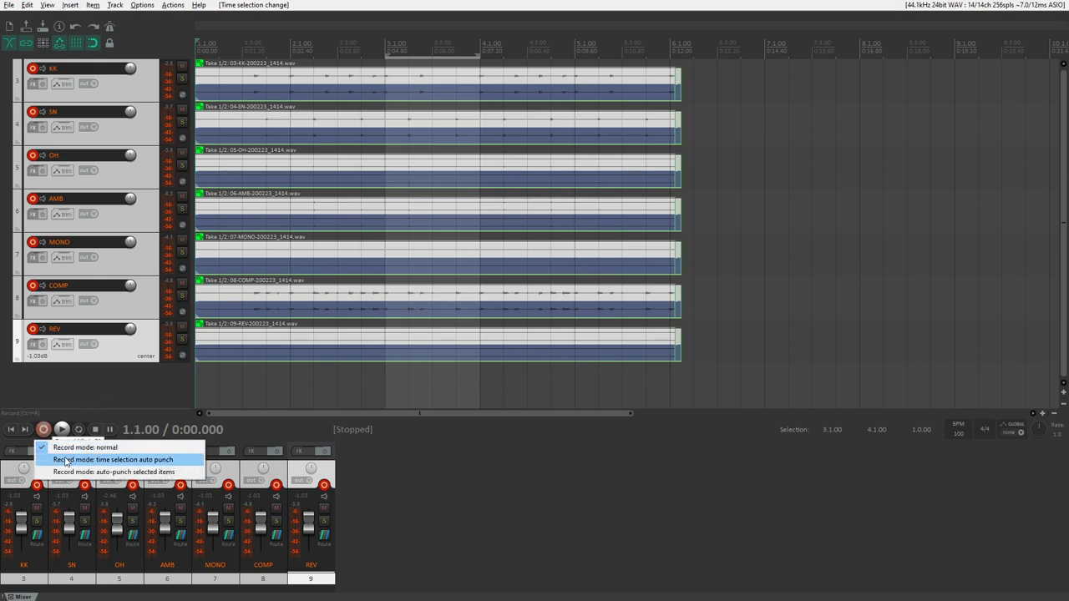
{"action": "left_click", "coordinate": [142, 5]}
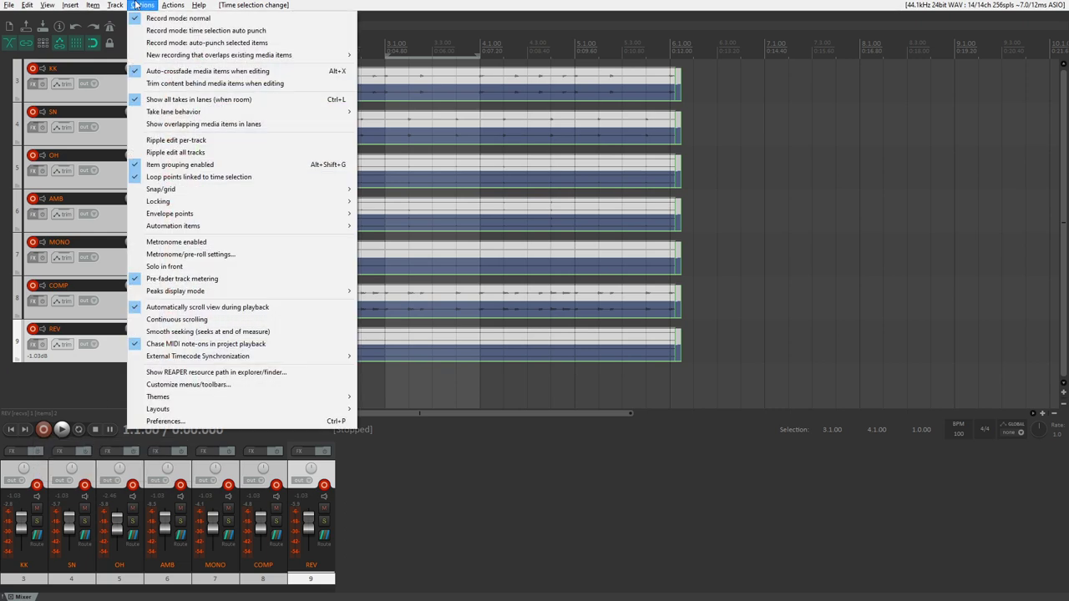
{"action": "key", "text": "Escape"}
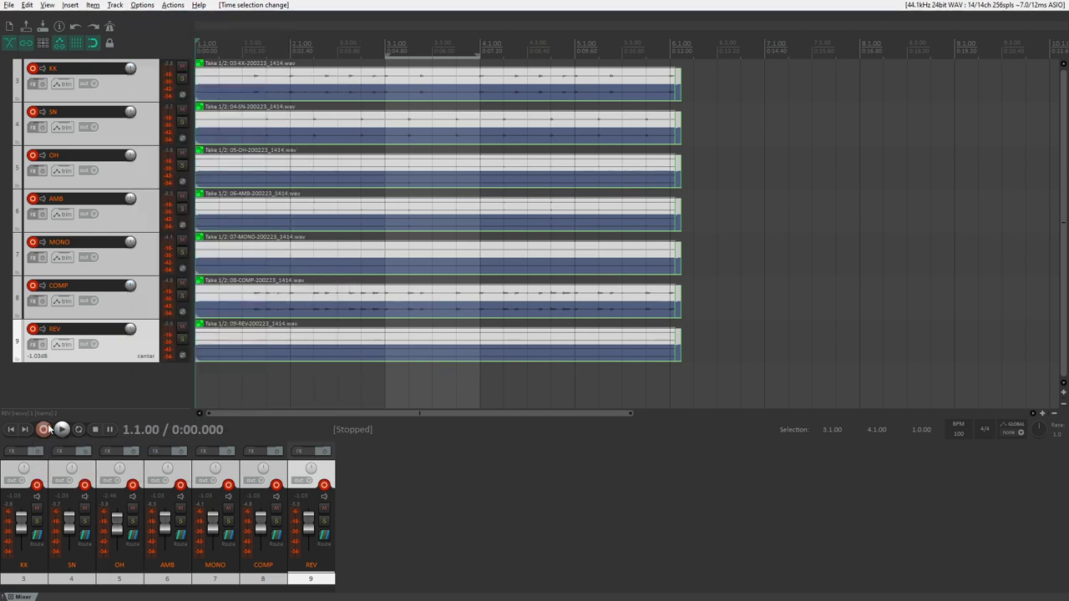
{"action": "right_click", "coordinate": [48, 430]}
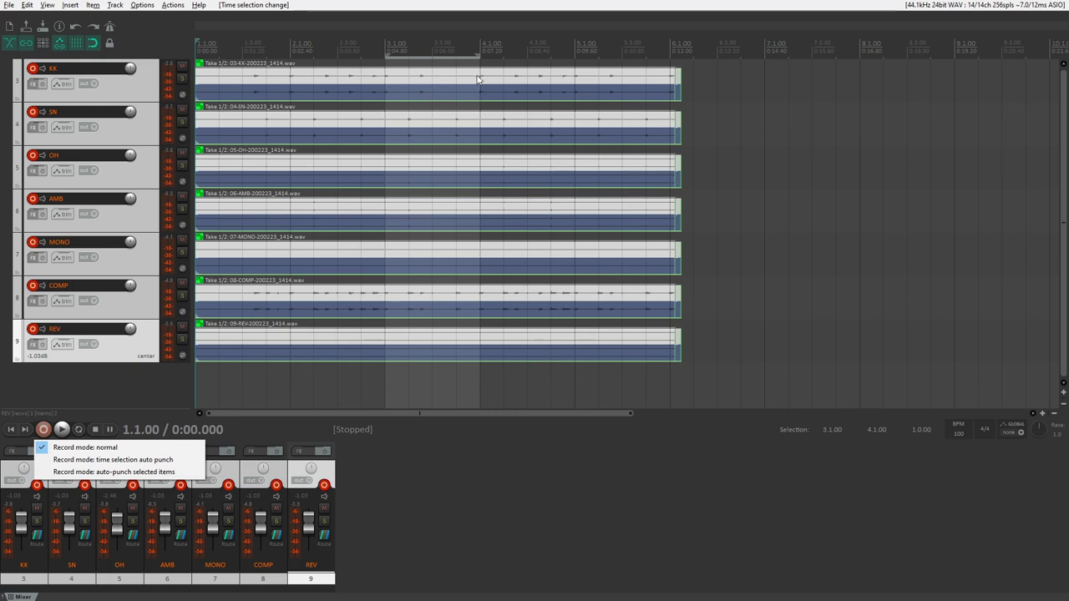
{"action": "left_click", "coordinate": [115, 460]}
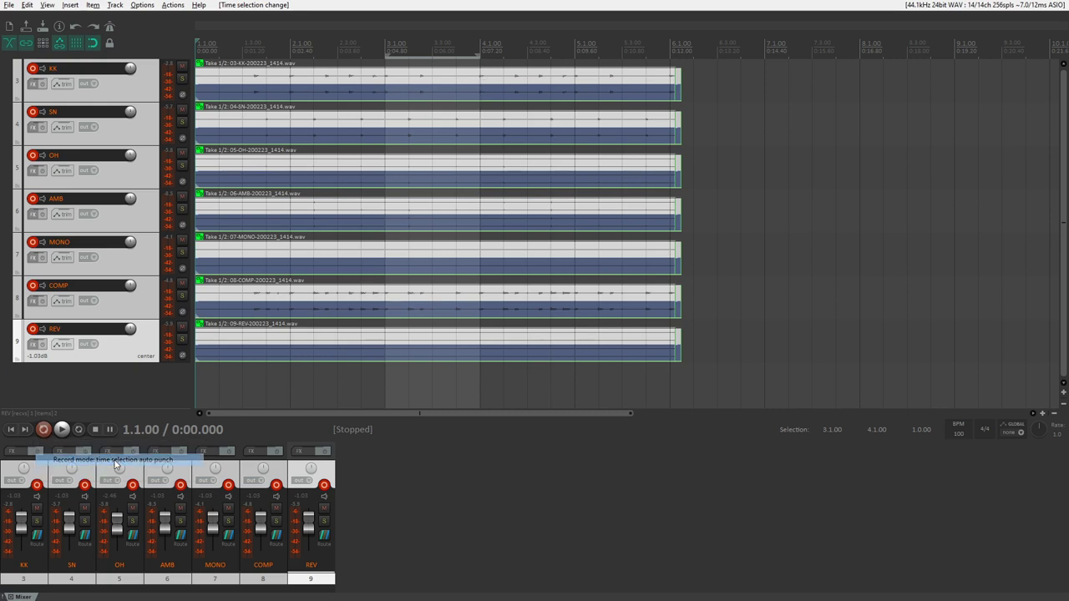
- Record a punch-in over the time selection, starting from 2.1.00, and save all recorded files
{"action": "left_click", "coordinate": [290, 45]}
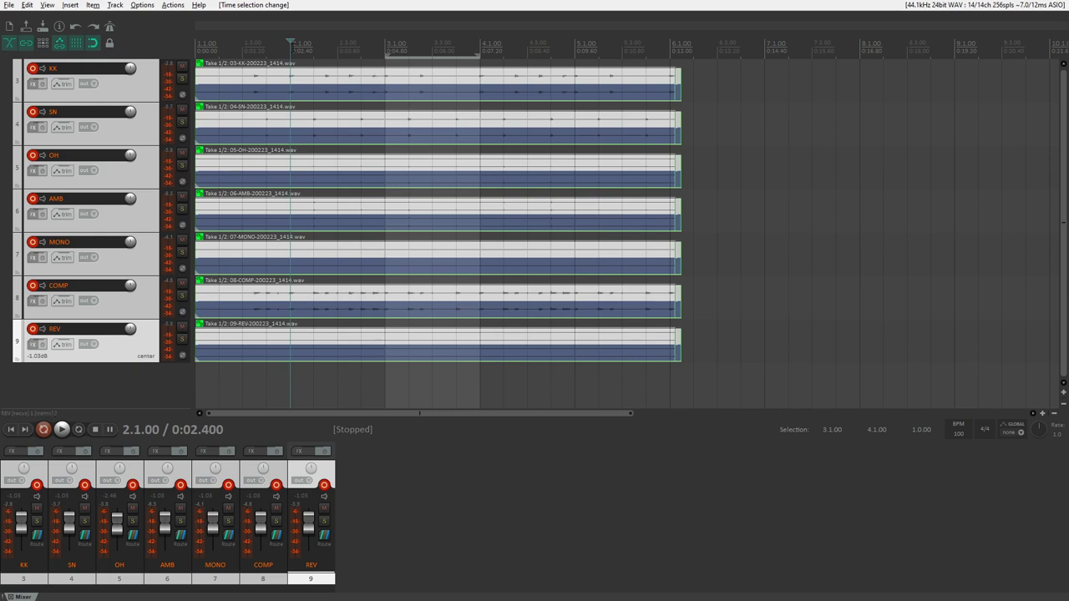
{"action": "key", "text": "ctrl+r"}
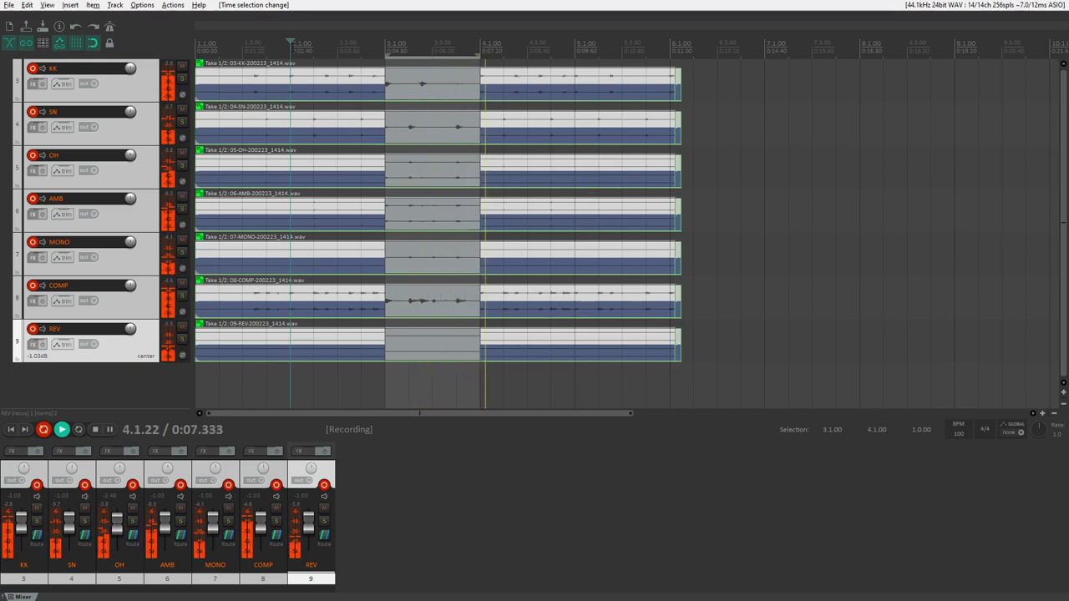
{"action": "key", "text": "space"}
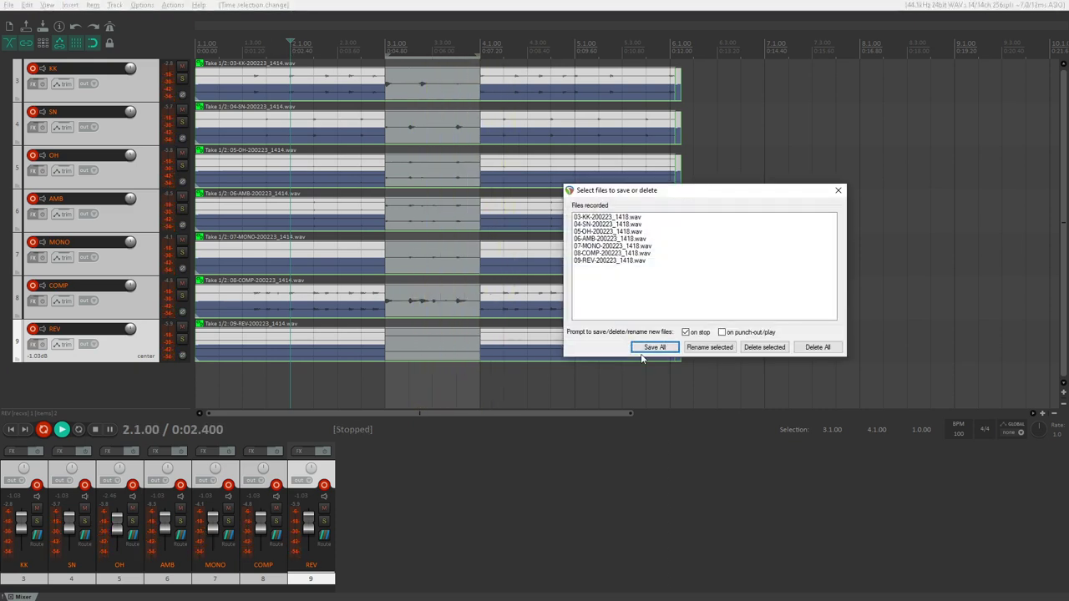
{"action": "left_click", "coordinate": [648, 349]}
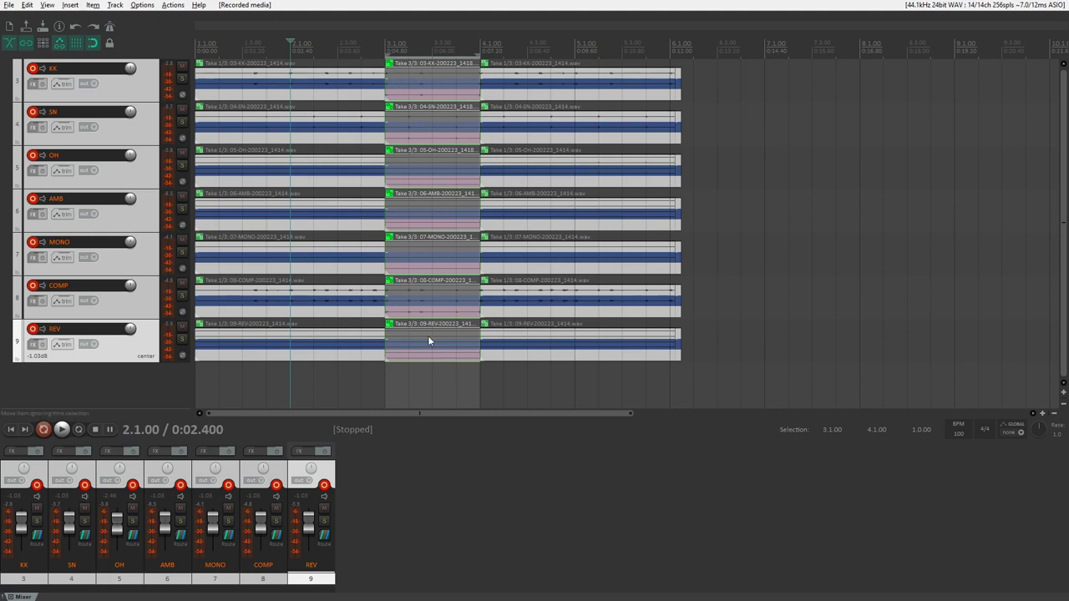
- Switch the punched-in middle section of the drum items to take 1 and back to take 3
{"action": "left_click", "coordinate": [422, 73]}
{"action": "left_click", "coordinate": [423, 86]}
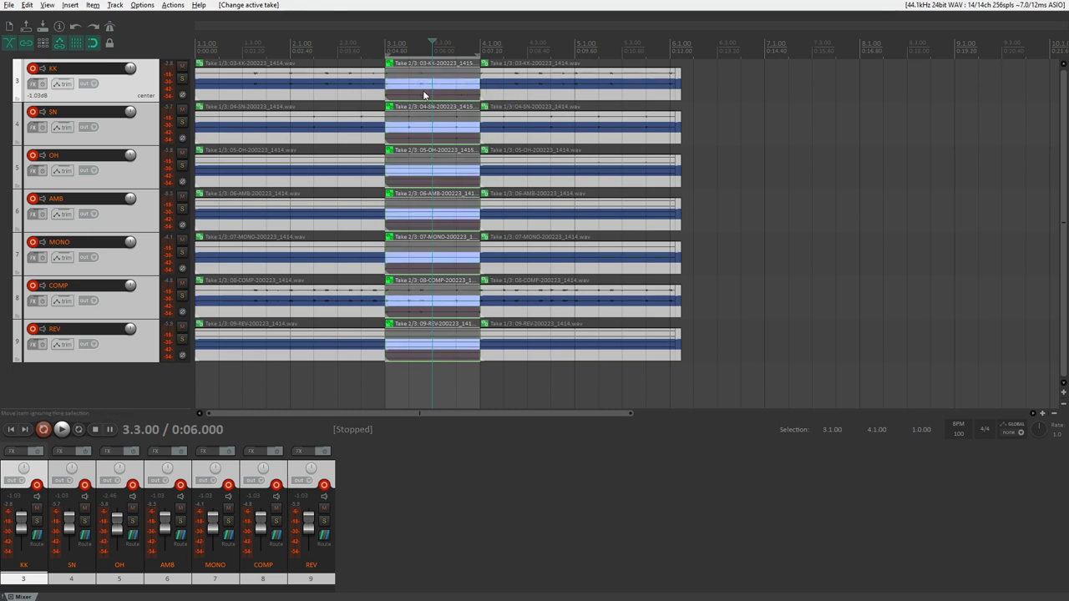
{"action": "left_click", "coordinate": [424, 93]}
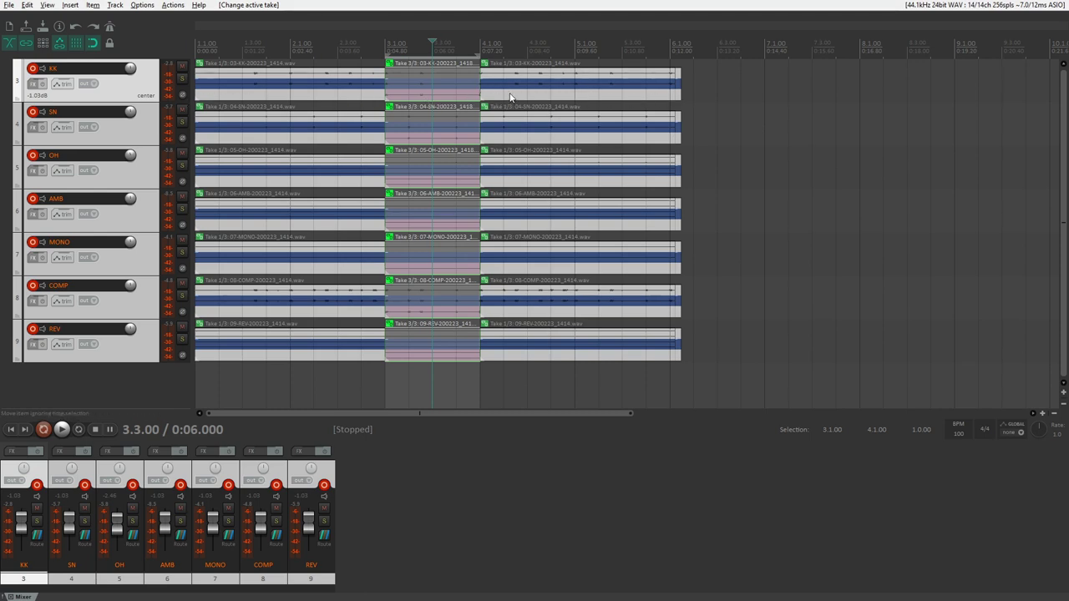
- Switch the drum items before the punch-in to their empty third take lane and back to take 1
{"action": "left_click", "coordinate": [351, 100]}
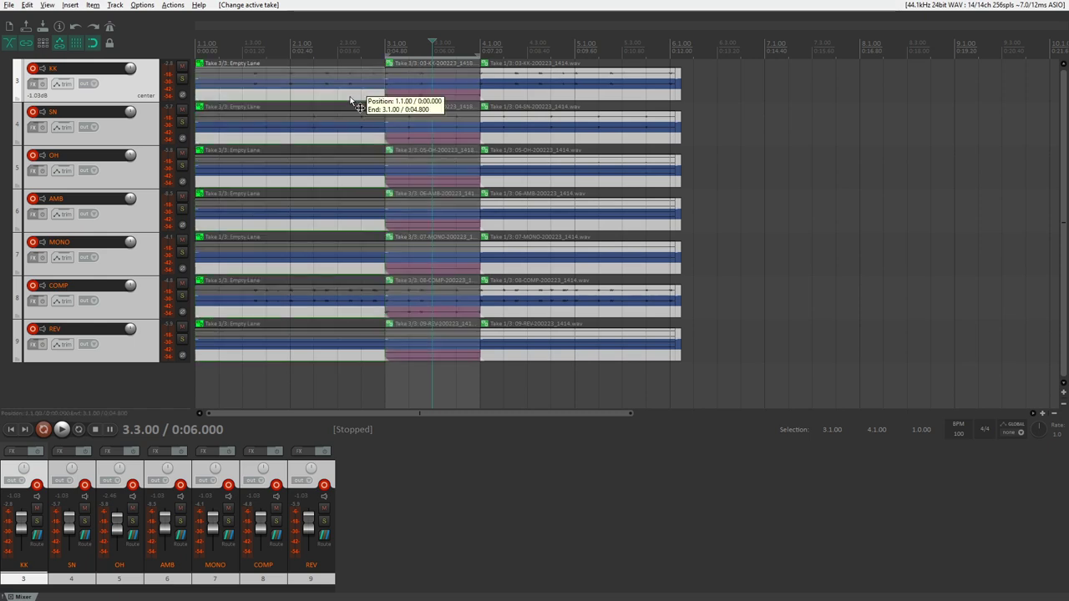
{"action": "left_click", "coordinate": [348, 82]}
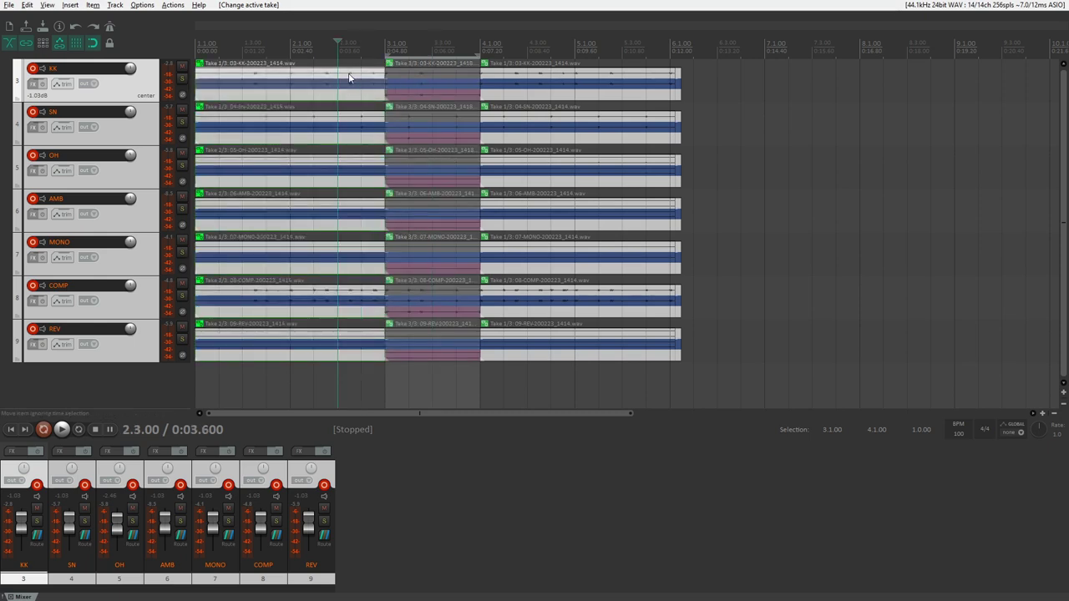
{"action": "left_click", "coordinate": [422, 83]}
{"action": "left_click", "coordinate": [422, 83]}
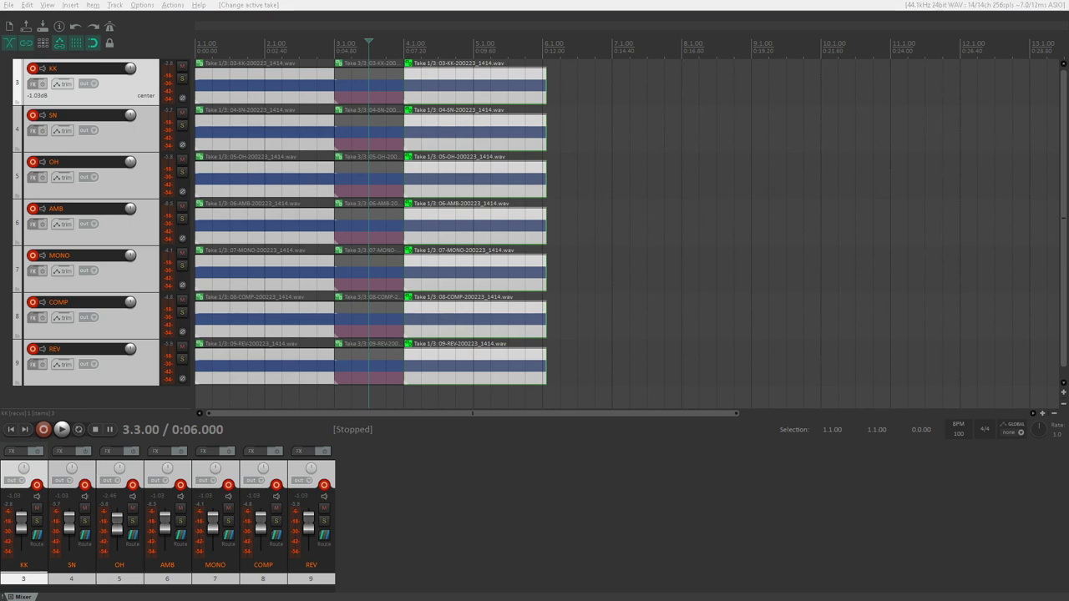
- Select the KK track and set the record mode to auto-punch selected items
{"action": "left_click", "coordinate": [132, 142]}
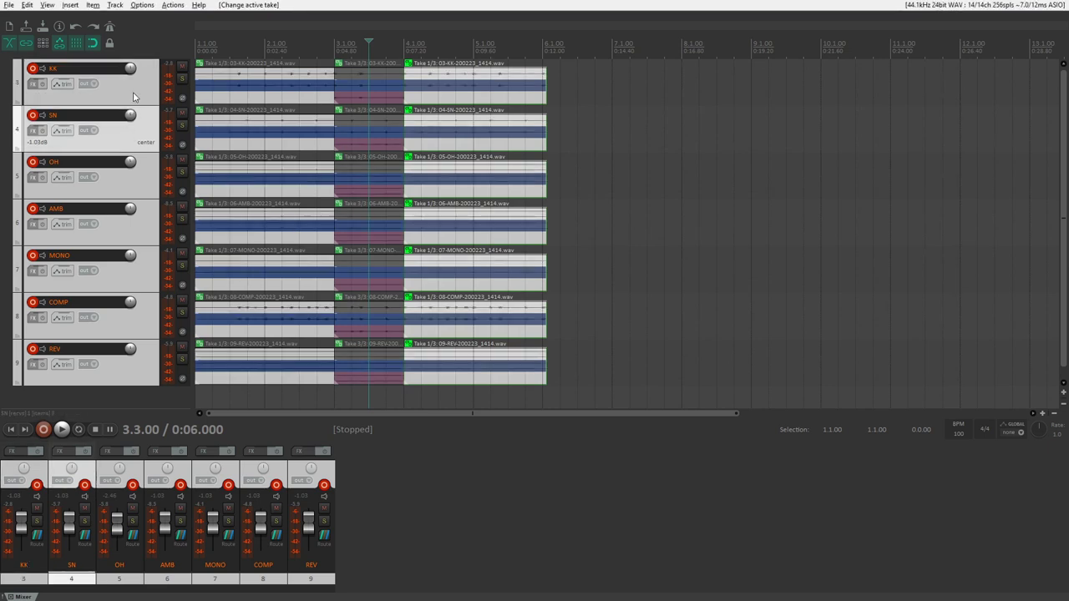
{"action": "left_click", "coordinate": [133, 97]}
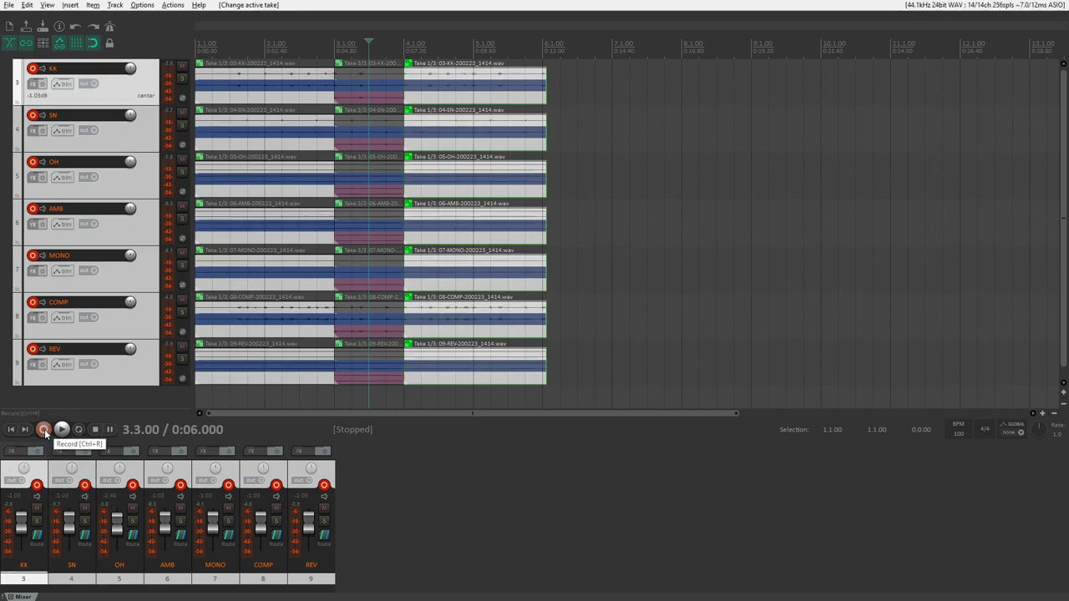
{"action": "right_click", "coordinate": [44, 430]}
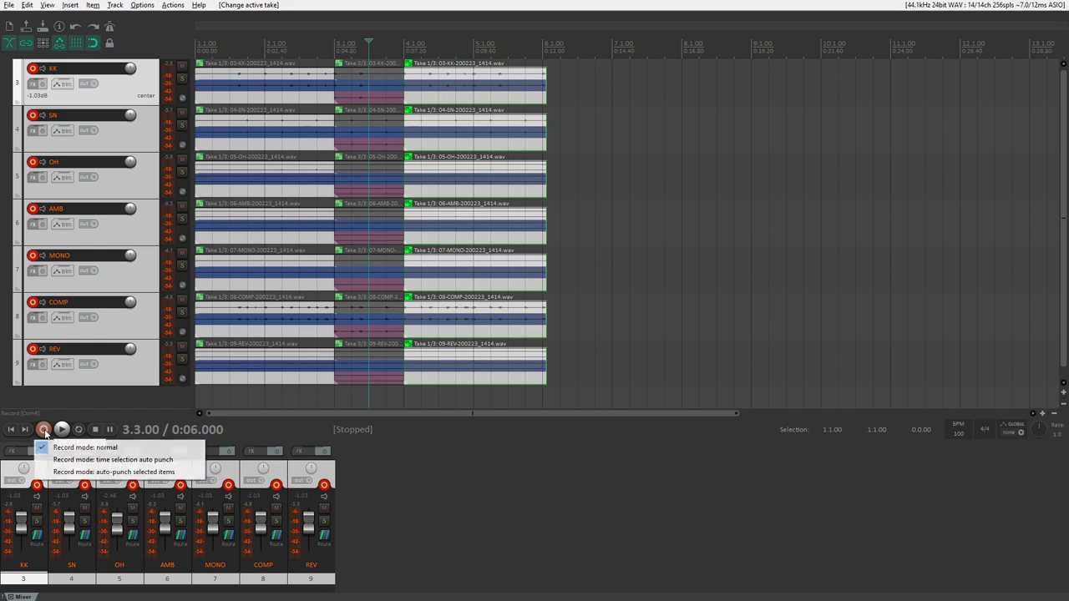
{"action": "left_click", "coordinate": [165, 473]}
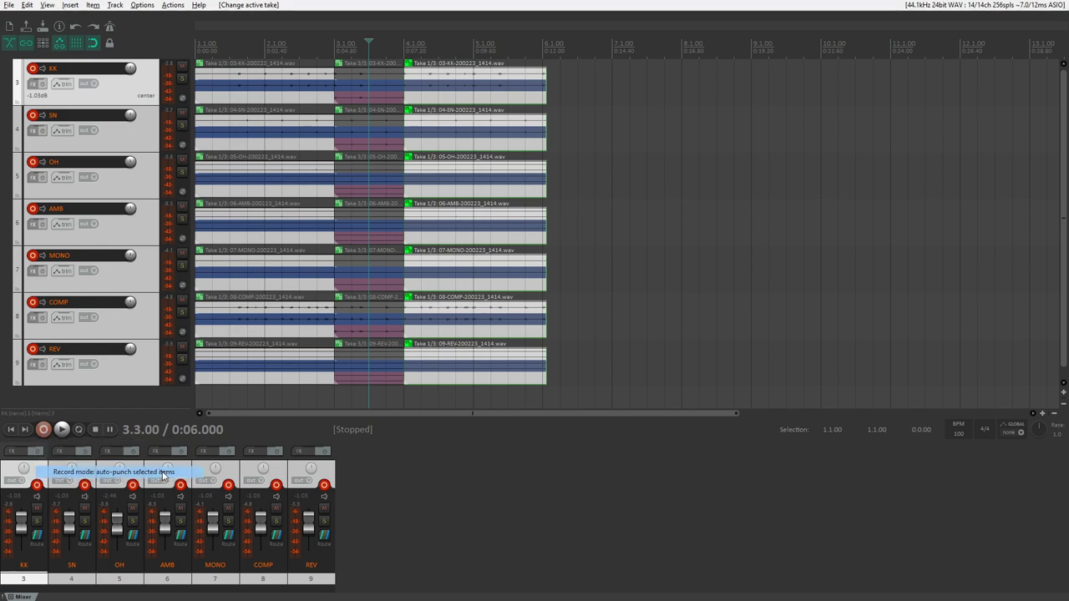
- Select the last section's items on KK, SN and OH in turn and mark the time selection from 3.1.00 to 4.1.00
{"action": "left_click", "coordinate": [448, 78]}
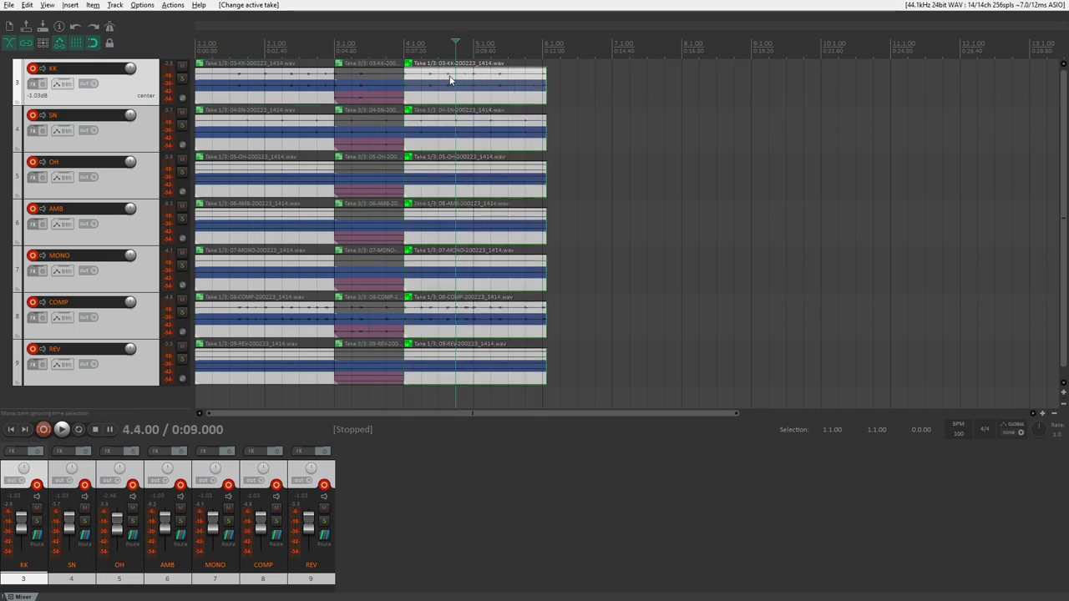
{"action": "left_click", "coordinate": [436, 126]}
{"action": "left_click", "coordinate": [437, 167]}
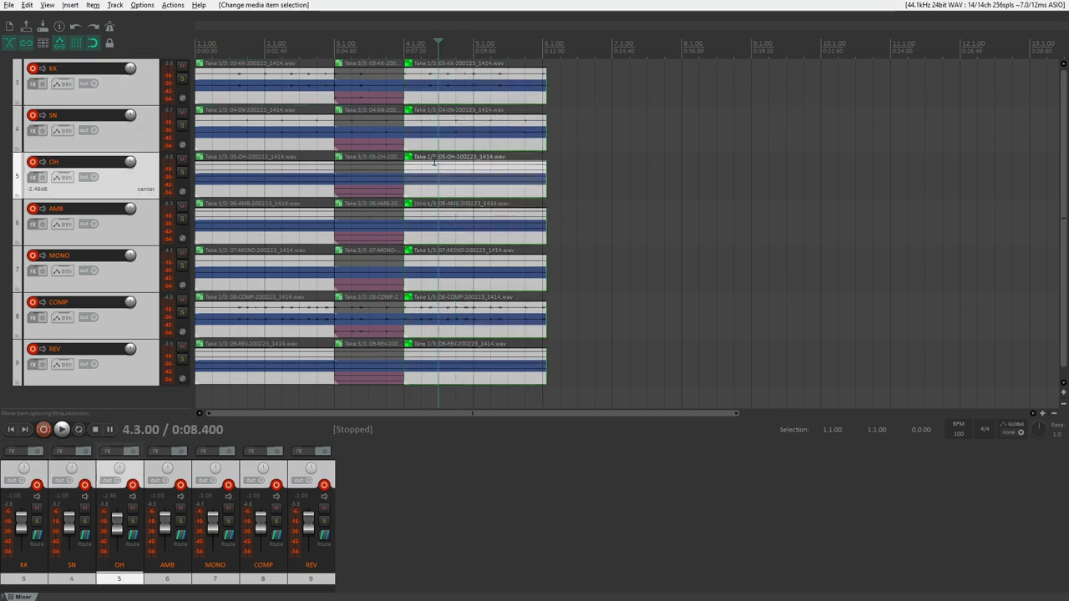
{"action": "left_click_drag", "start_coordinate": [334, 50], "coordinate": [404, 50]}
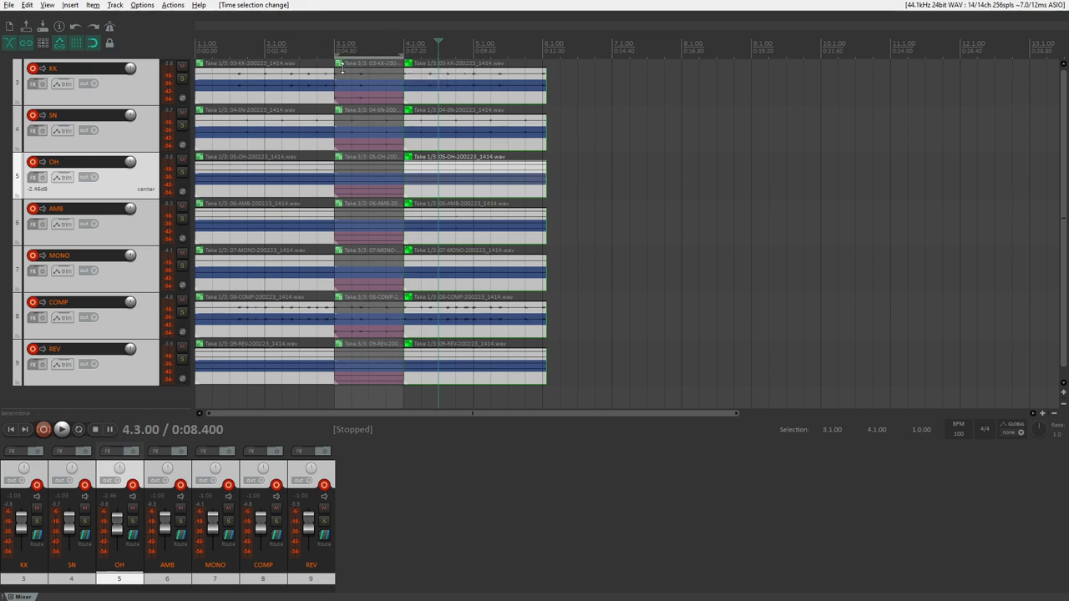
{"action": "left_click", "coordinate": [404, 52]}
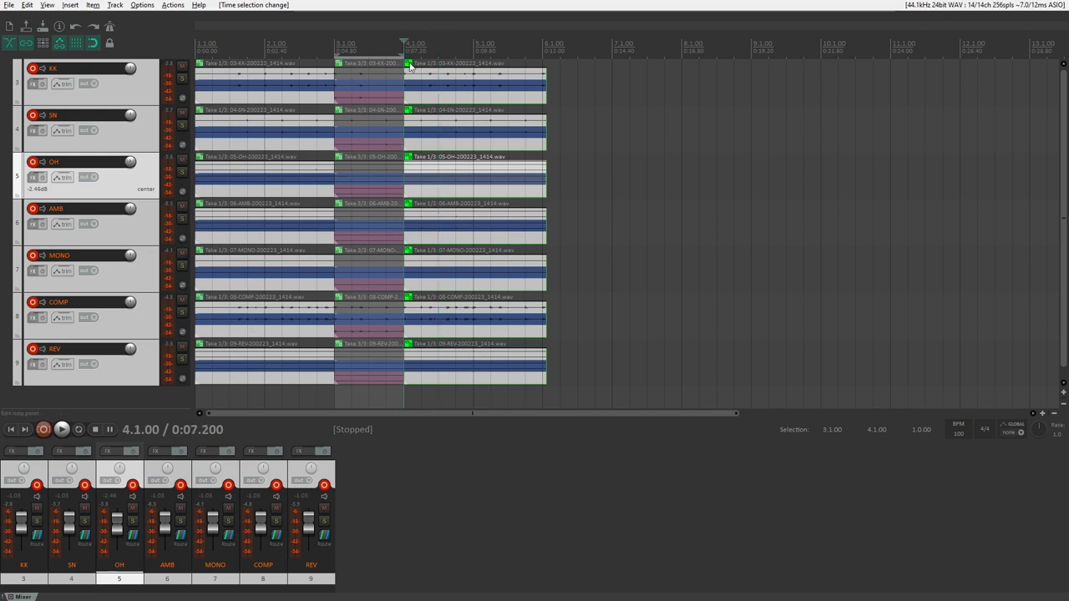
- Make an auto-punch recording from 3.2.00 with the KK track's last item selected, and delete all recorded files
{"action": "left_click", "coordinate": [461, 74]}
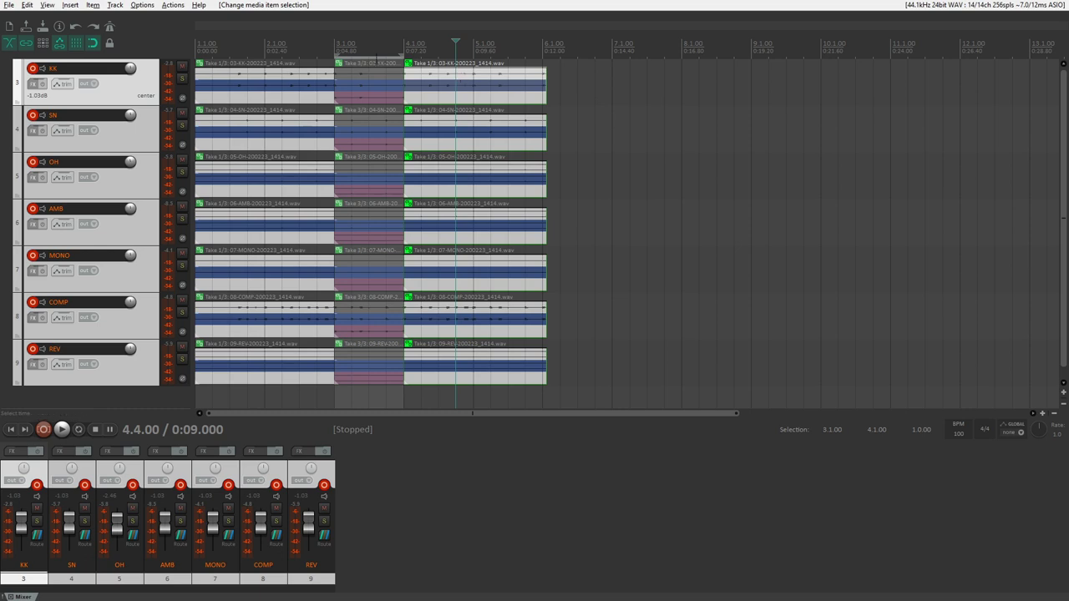
{"action": "left_click", "coordinate": [351, 44]}
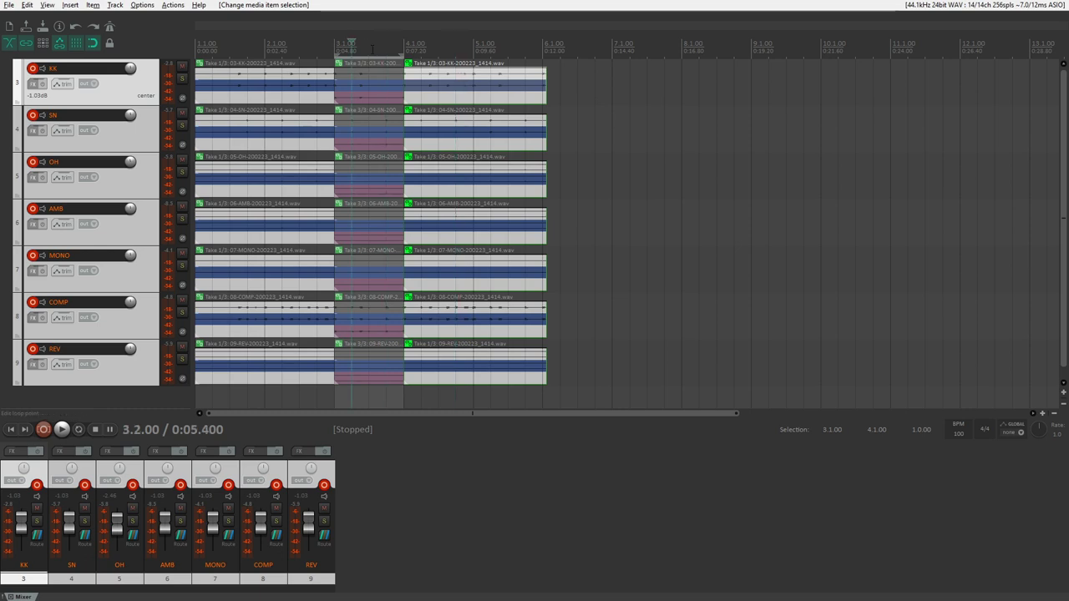
{"action": "key", "text": "ctrl+r"}
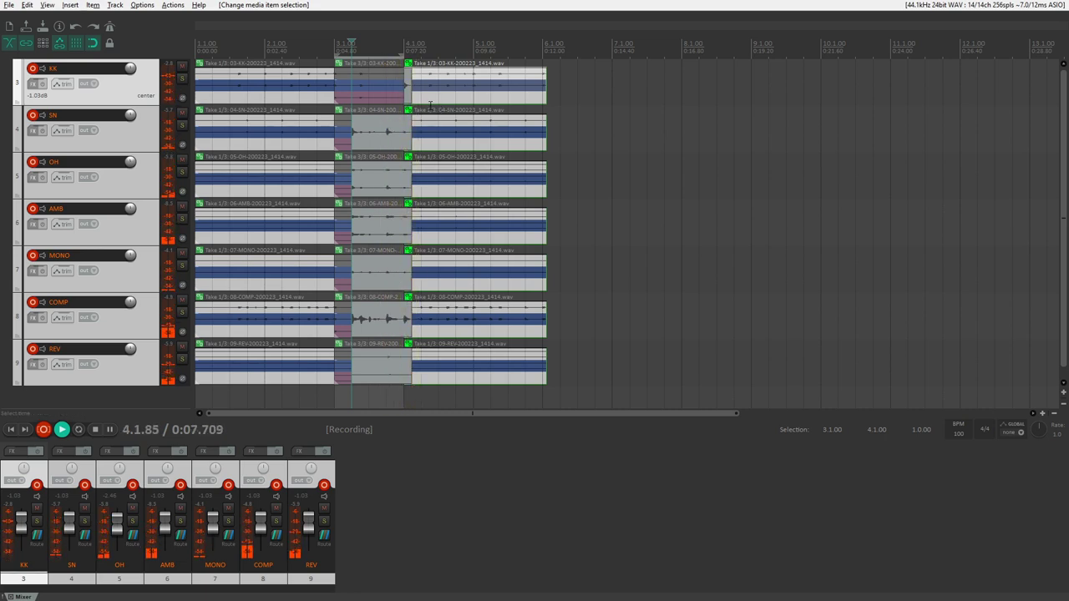
{"action": "key", "text": "space"}
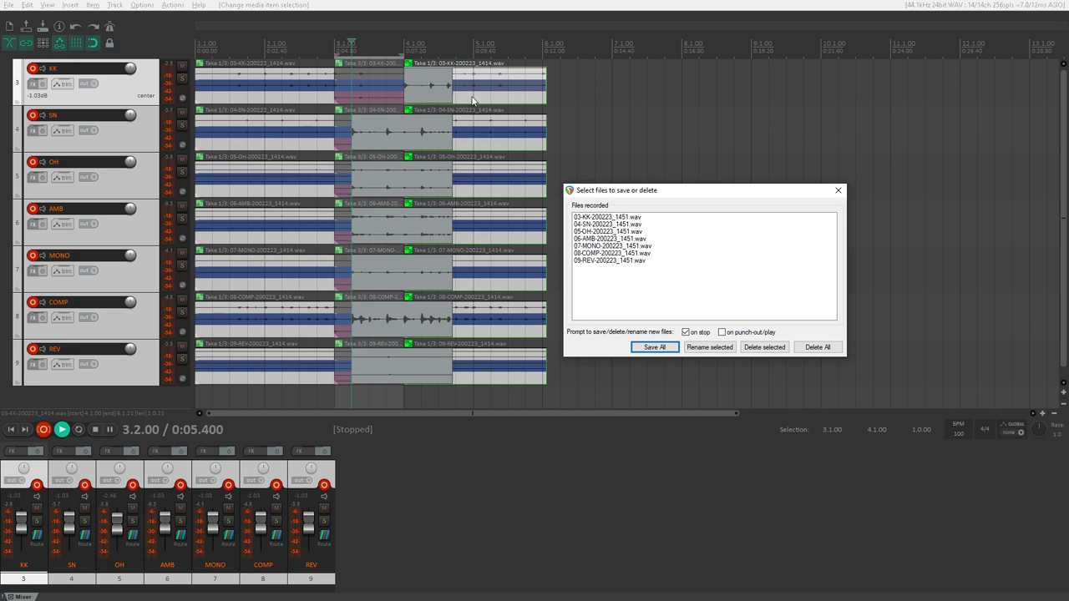
{"action": "left_click", "coordinate": [816, 347]}
{"action": "left_click", "coordinate": [513, 326]}
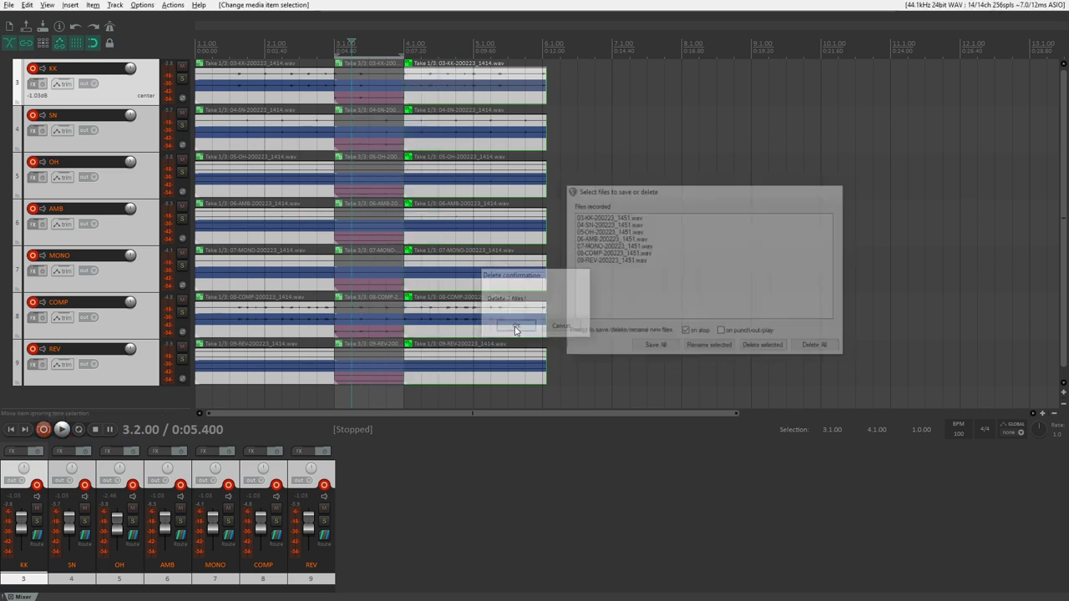
- Select the last section's items on all drum tracks from KK to REV and ungroup them
{"action": "left_click", "coordinate": [490, 83]}
{"action": "left_click", "coordinate": [464, 354], "text": "shift"}
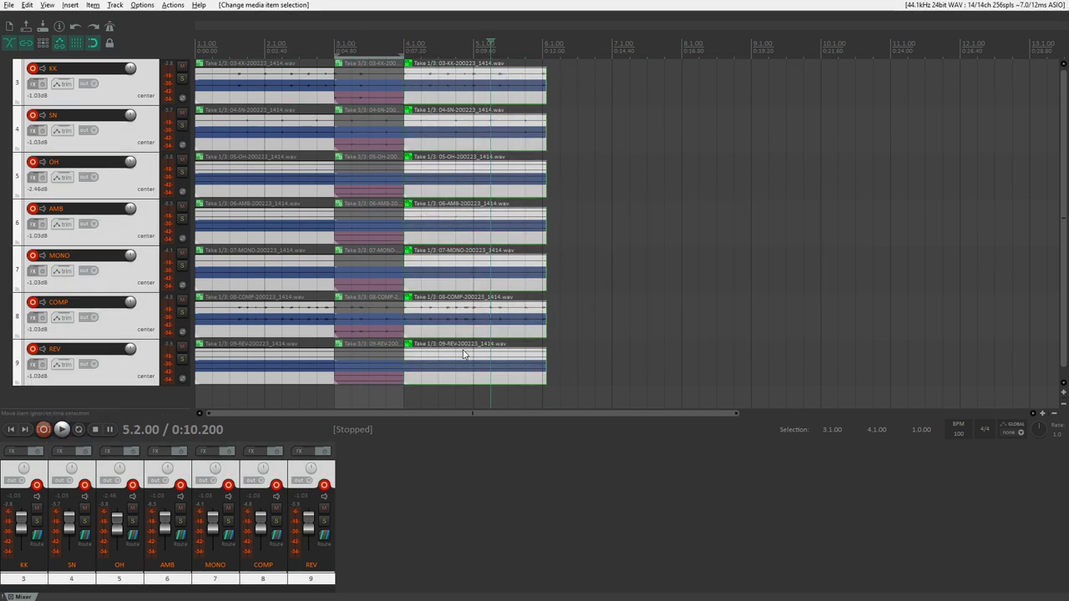
{"action": "key", "text": "u"}
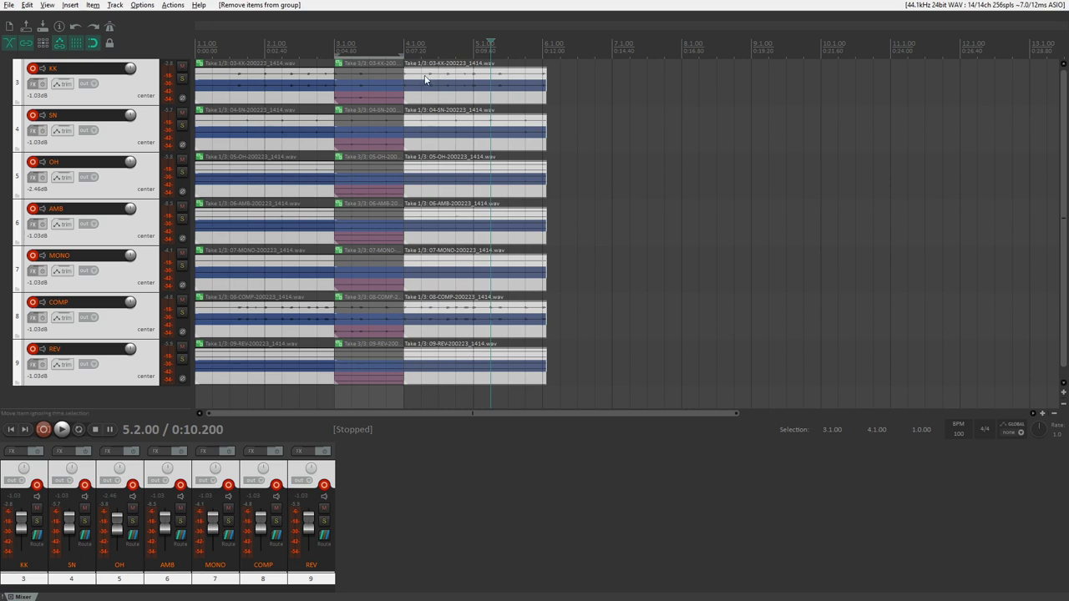
- Remove the time selection and select only the KK track's last item
{"action": "key", "text": "Escape"}
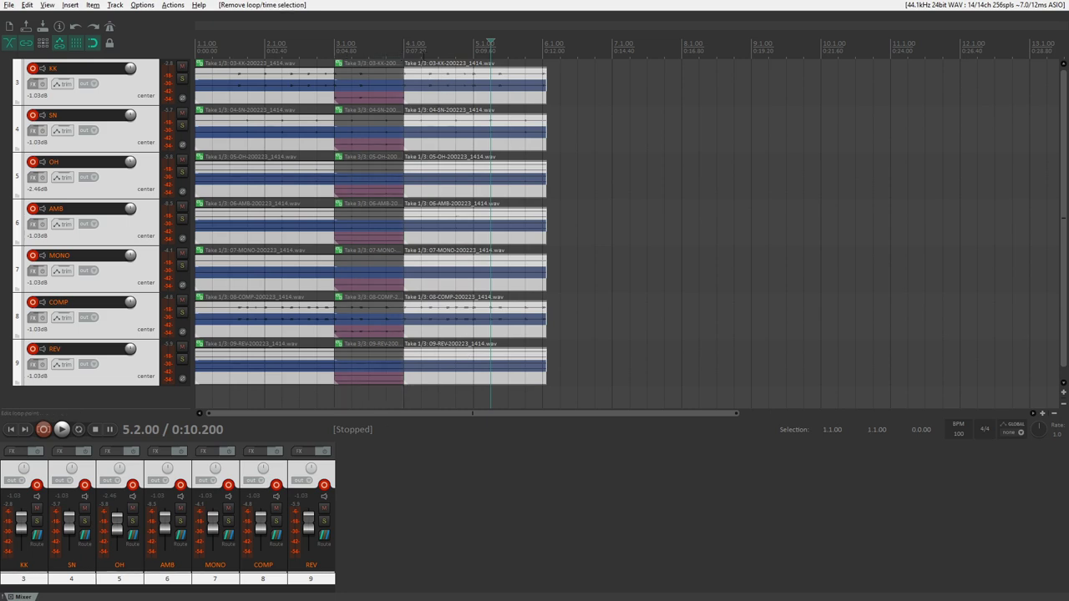
{"action": "left_click", "coordinate": [431, 79]}
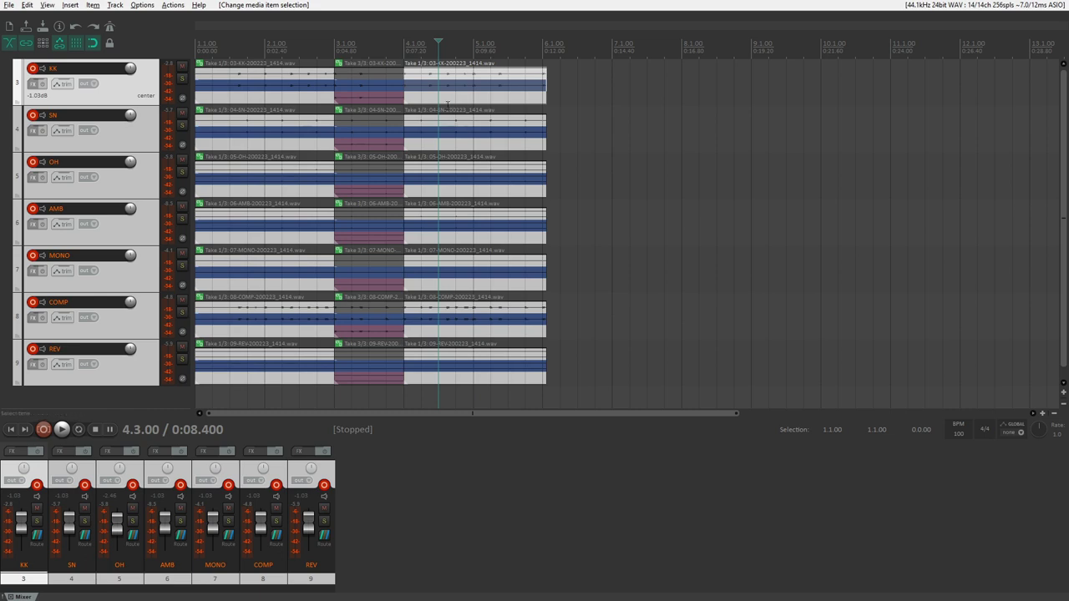
- Make an auto-punch recording from 3.3.00 with only the KK track's last item selected, and delete all recorded files
{"action": "left_click", "coordinate": [474, 88]}
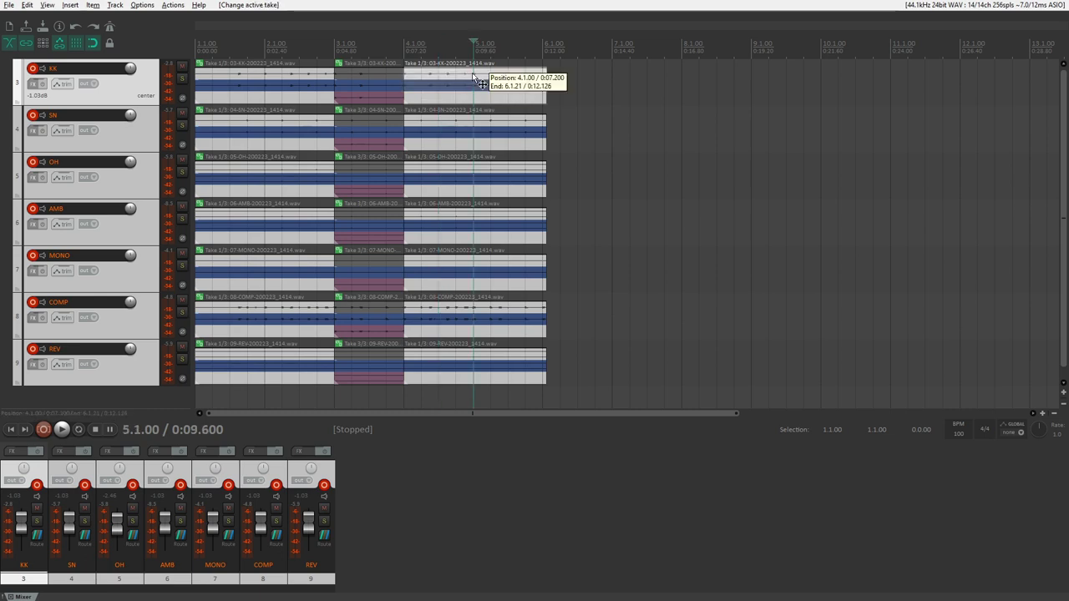
{"action": "left_click", "coordinate": [468, 85]}
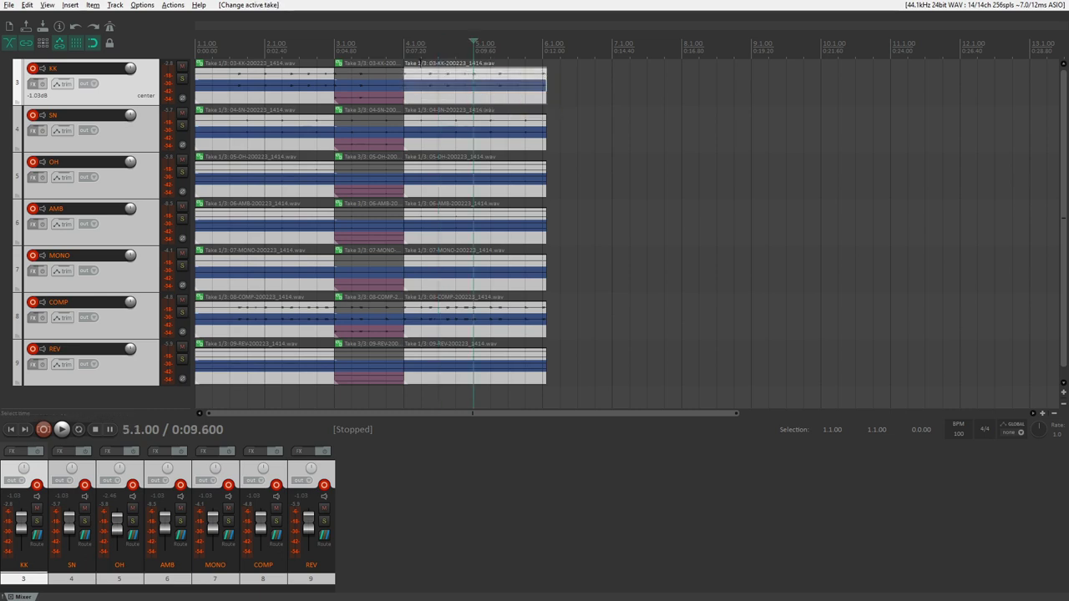
{"action": "left_click", "coordinate": [368, 42]}
{"action": "key", "text": "ctrl+r"}
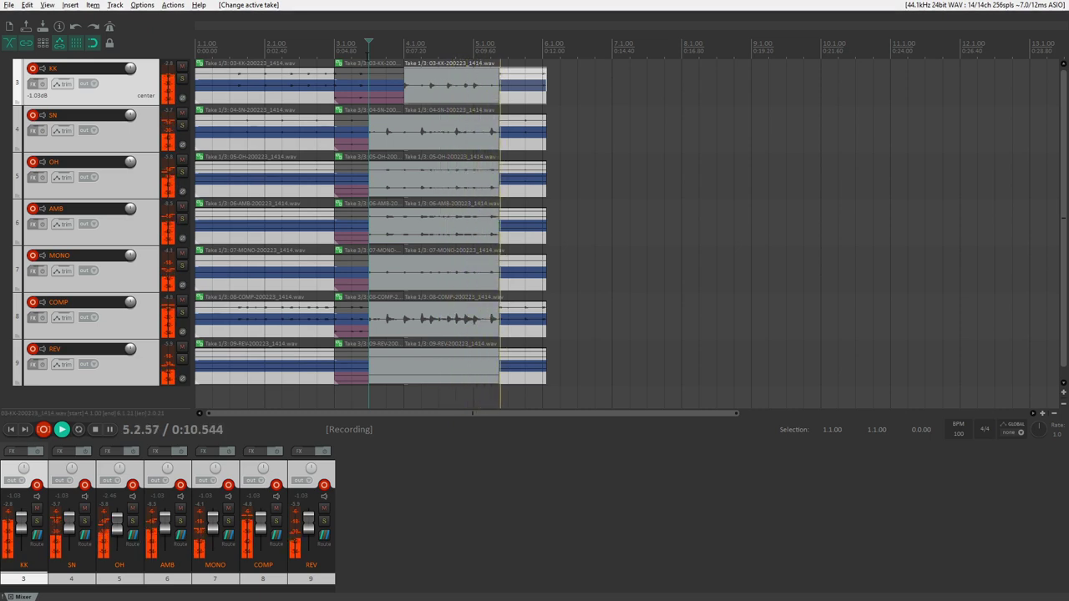
{"action": "key", "text": "ctrl+r"}
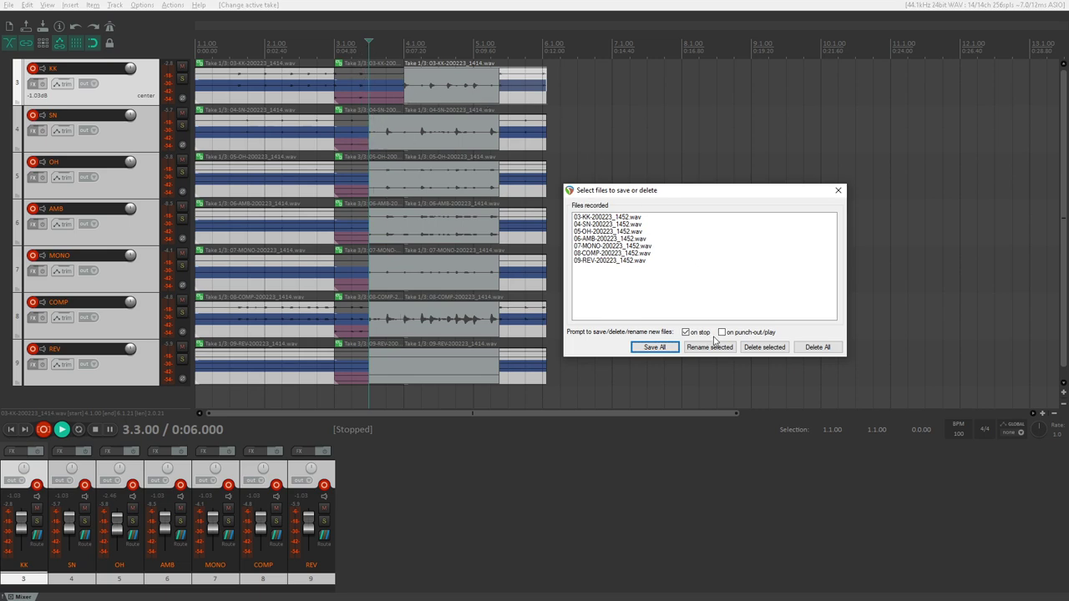
{"action": "left_click", "coordinate": [817, 346]}
{"action": "left_click", "coordinate": [509, 329]}
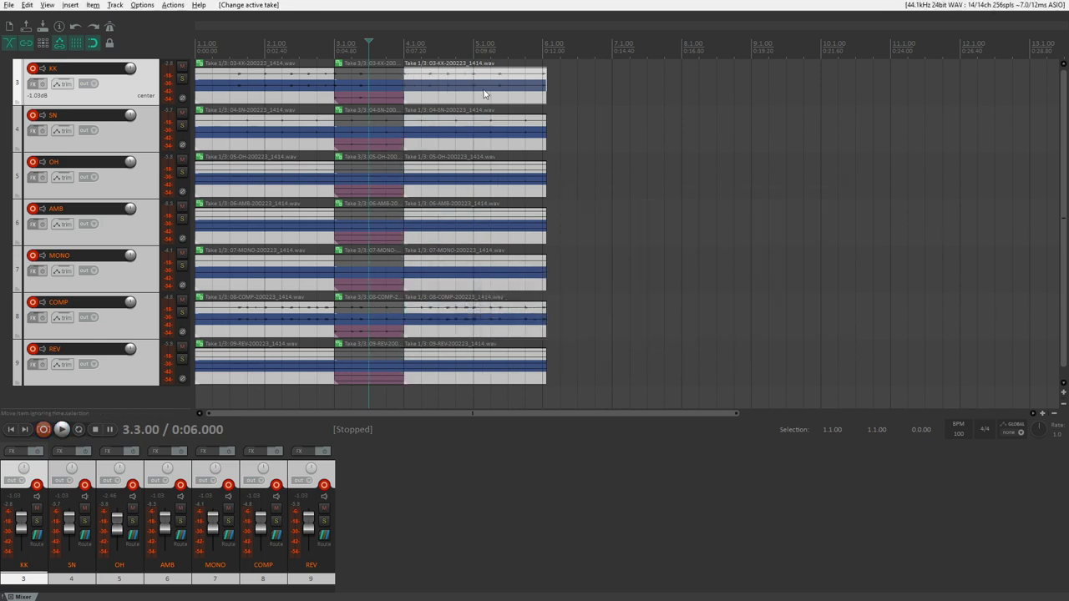
- Make an auto-punch recording from 3.2.00 with the last section's items selected on all drum tracks, and delete all recorded files
{"action": "left_click", "coordinate": [463, 361]}
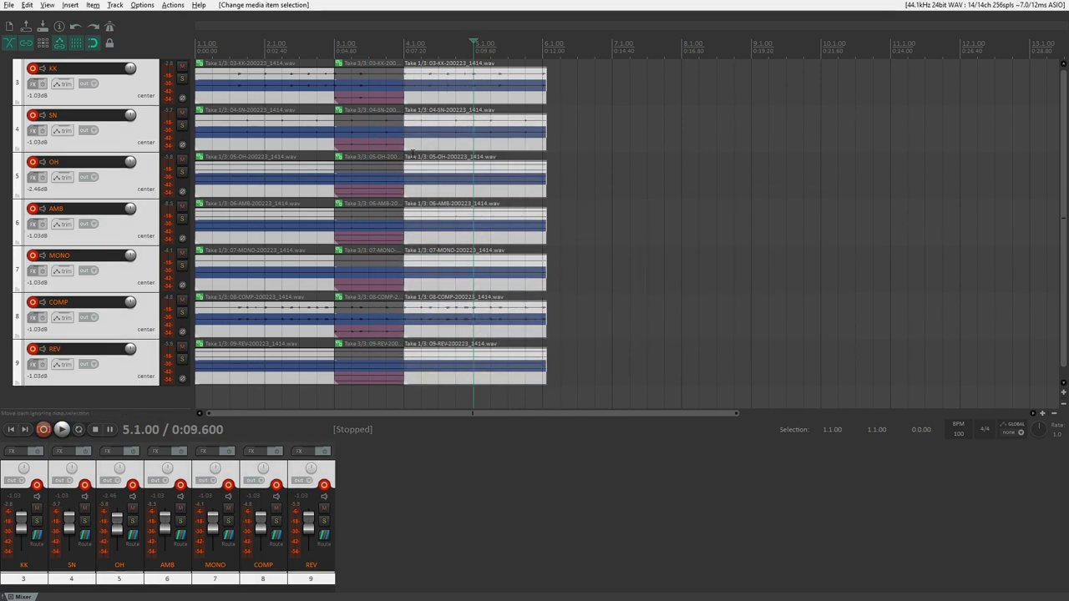
{"action": "left_click", "coordinate": [350, 43]}
{"action": "key", "text": "ctrl+r"}
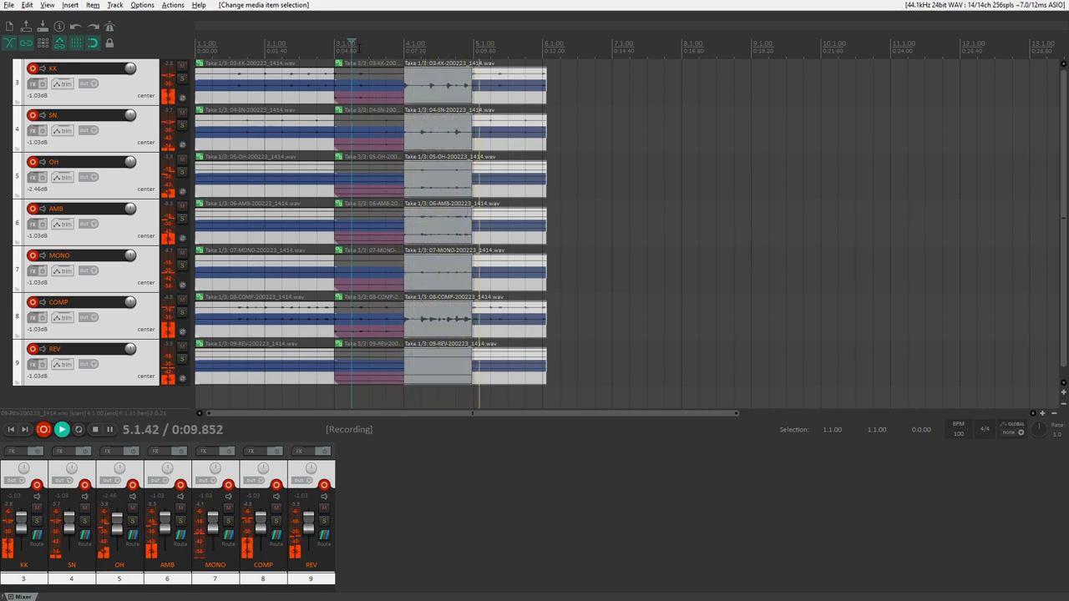
{"action": "key", "text": "space"}
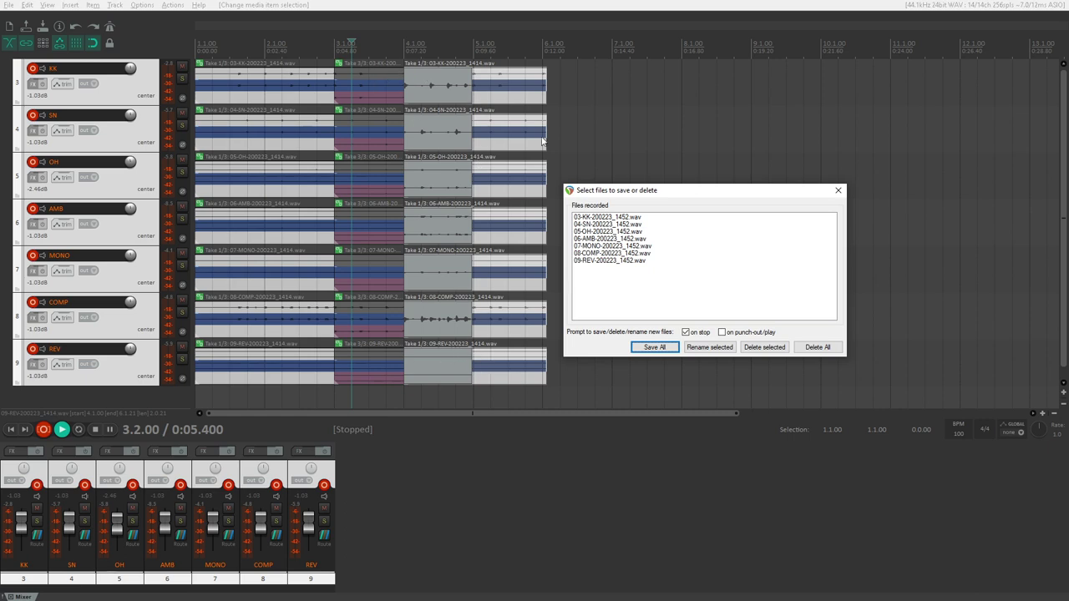
{"action": "left_click", "coordinate": [817, 347]}
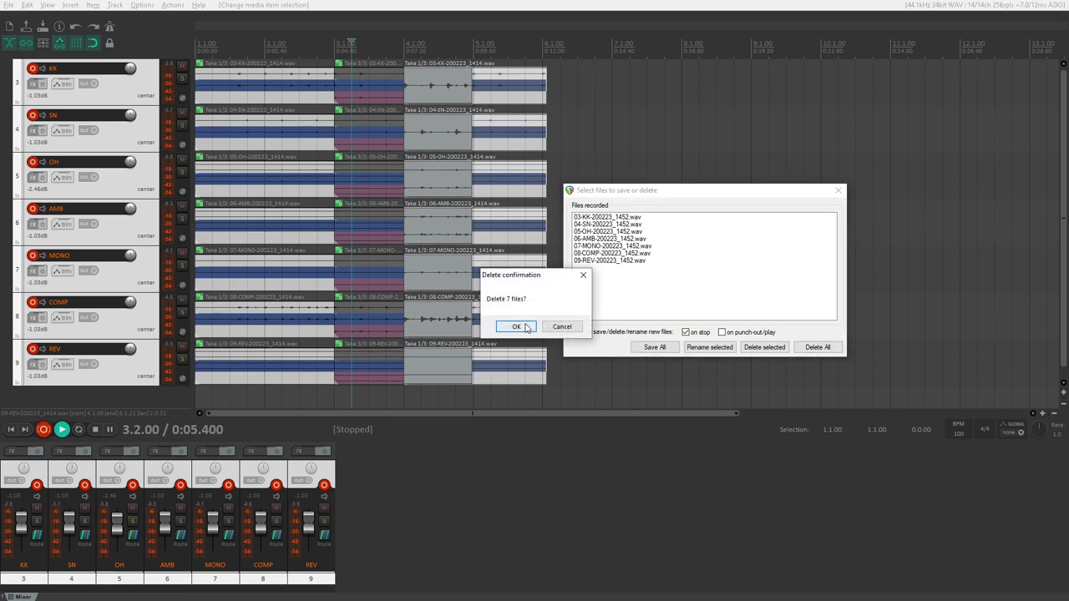
{"action": "left_click", "coordinate": [509, 326]}
- Mark the time selection from 4.1.00 to 6.1.00 and group the last section's items on all drum tracks from KK to REV
{"action": "left_click_drag", "start_coordinate": [404, 397], "coordinate": [543, 397]}
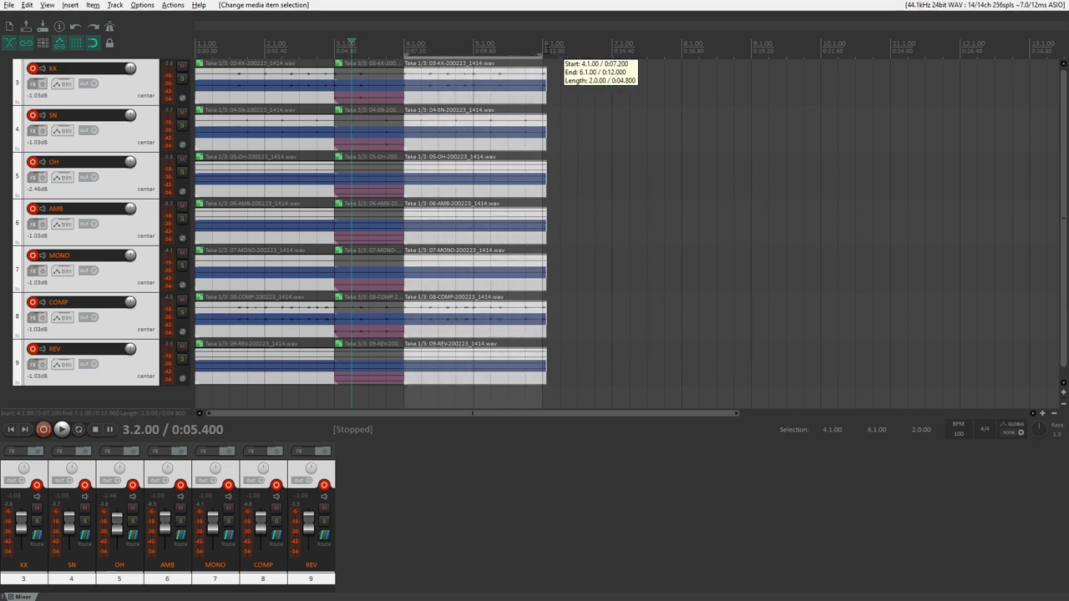
{"action": "left_click", "coordinate": [481, 77]}
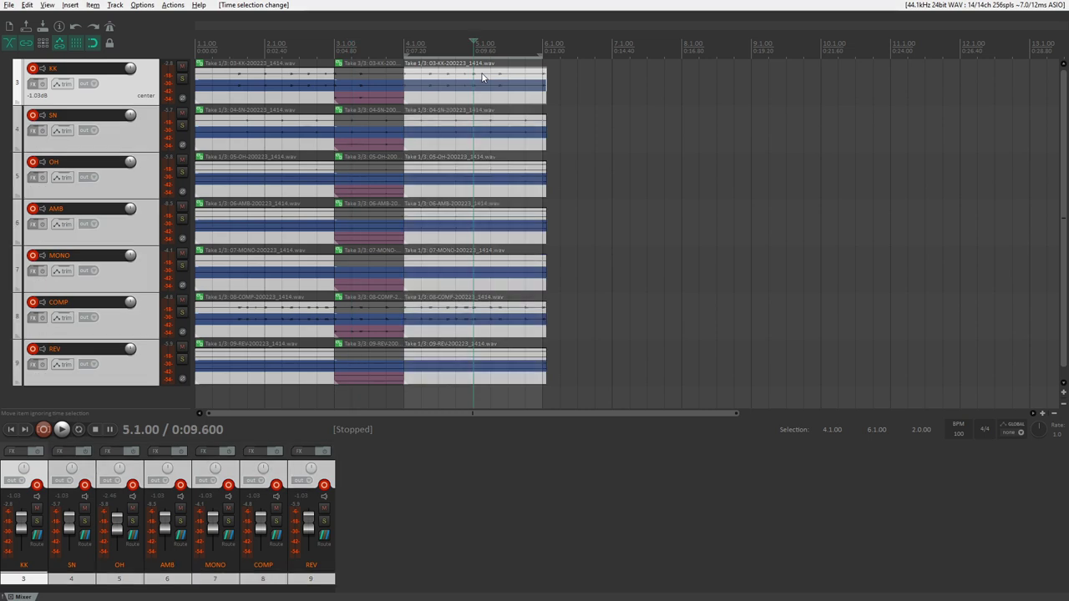
{"action": "left_click", "coordinate": [470, 366], "text": "shift"}
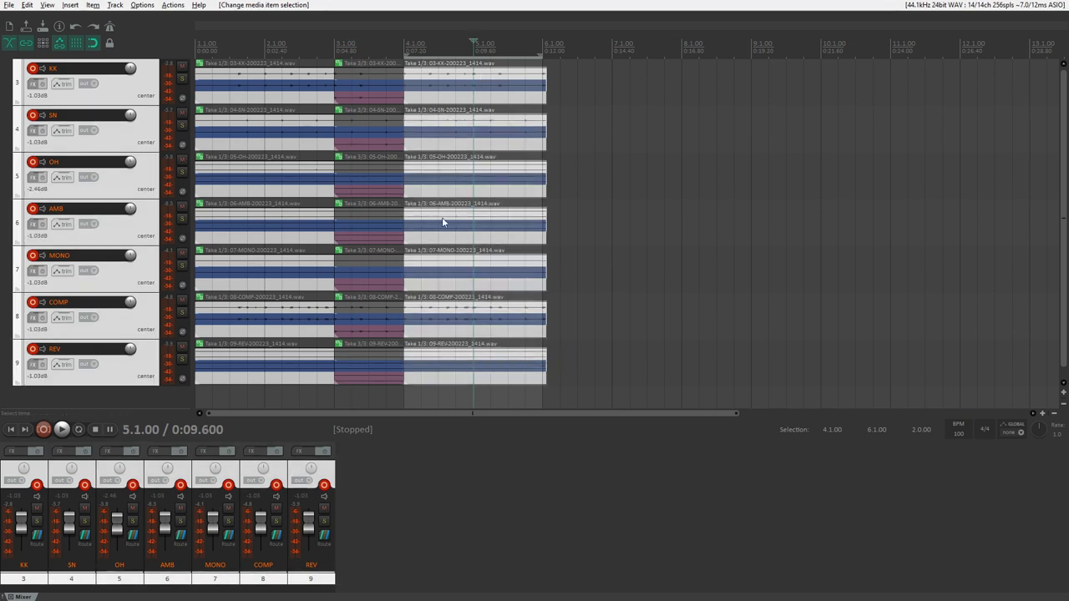
{"action": "key", "text": "ctrl+g"}
- Switch the active take of the grouped last-section items using the KK track's item
{"action": "left_click", "coordinate": [466, 82]}
{"action": "key", "text": "t"}
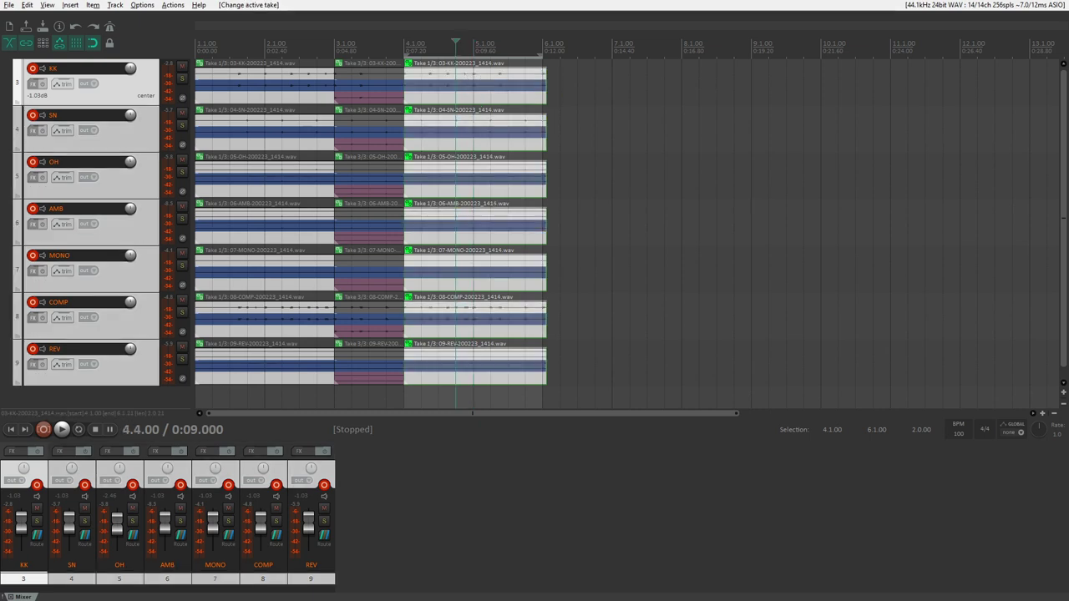
{"action": "left_click", "coordinate": [351, 371]}
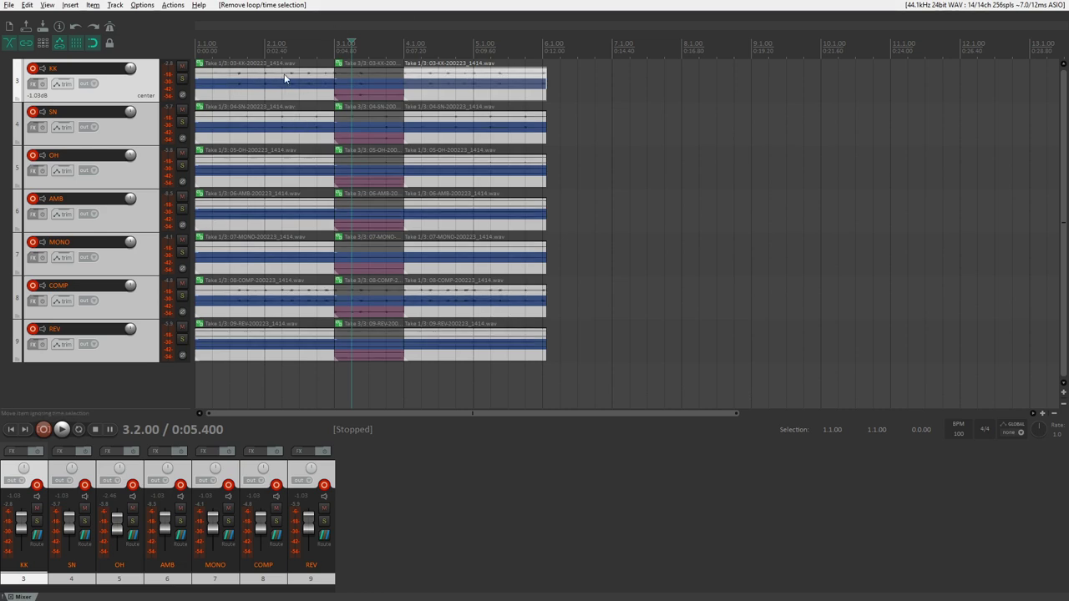
- Group the last section's items on all drum tracks and switch that group to take 2
{"action": "left_click", "coordinate": [509, 78]}
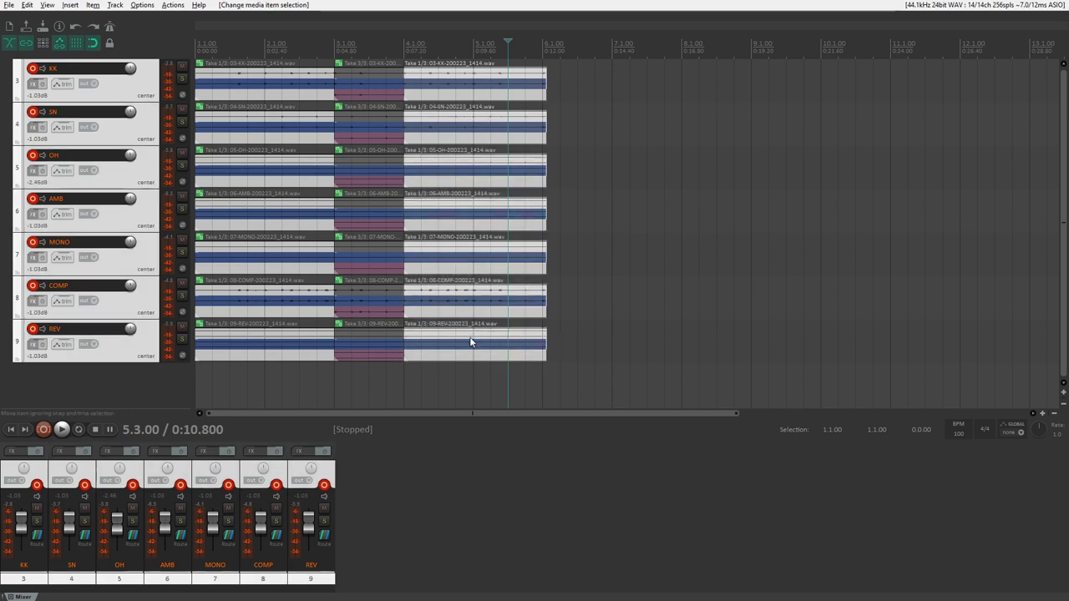
{"action": "key", "text": "ctrl+g"}
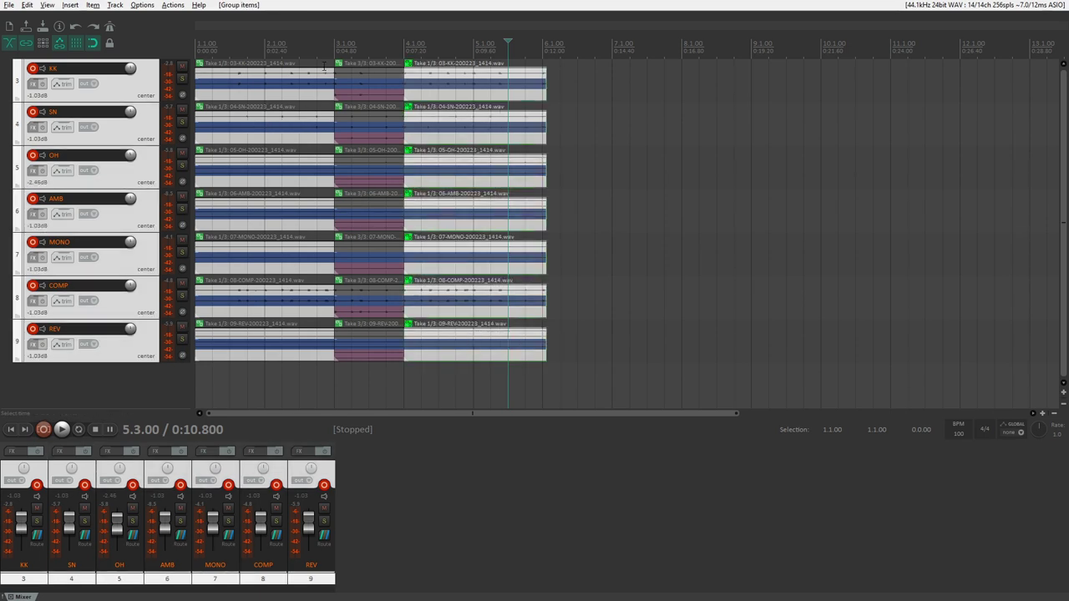
{"action": "left_click", "coordinate": [302, 78]}
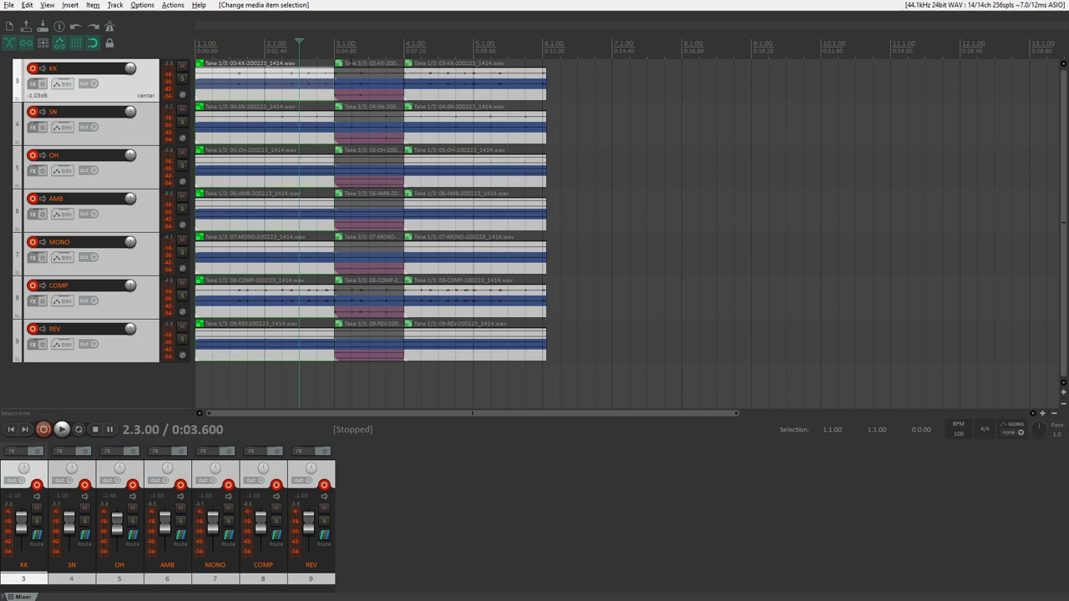
{"action": "left_click", "coordinate": [362, 94]}
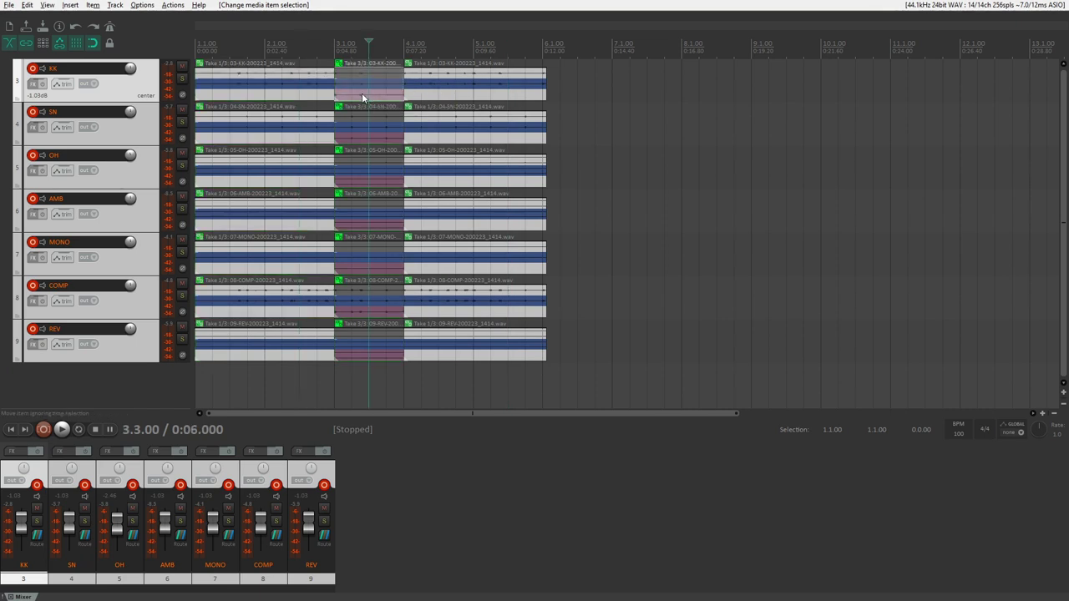
{"action": "left_click", "coordinate": [455, 86]}
{"action": "key", "text": "t"}
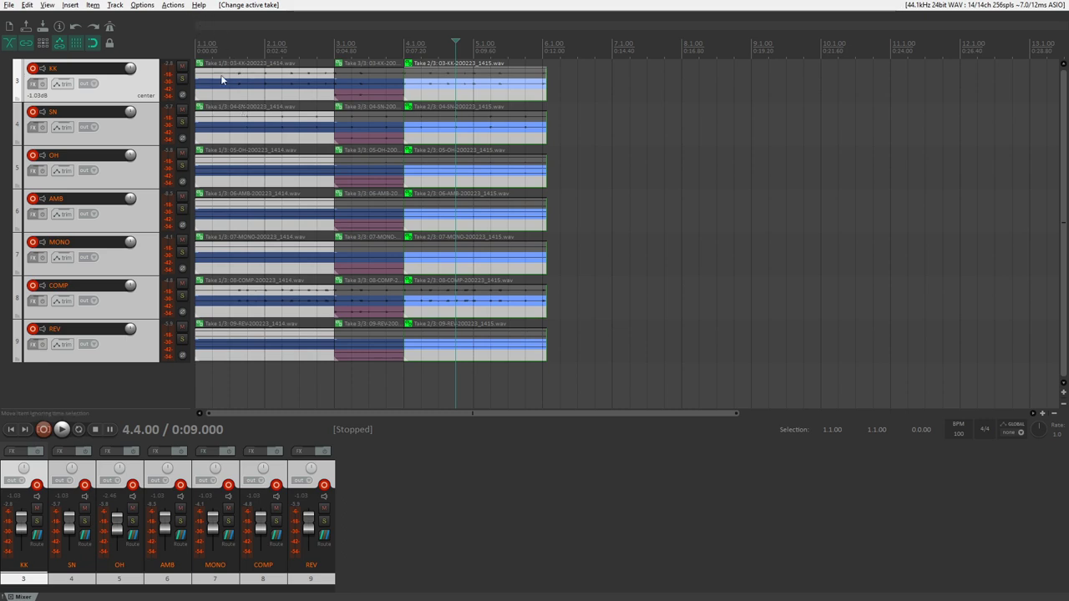
- Enlarge the track heights, and turn the display of all takes in lanes off and on again
{"action": "left_click_drag", "start_coordinate": [138, 101], "coordinate": [153, 76]}
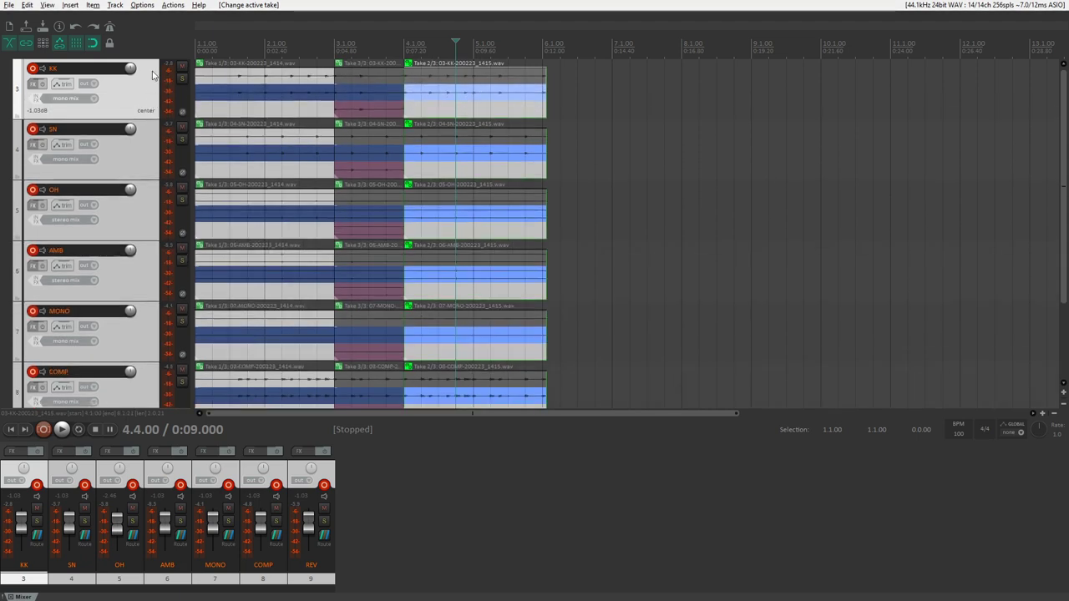
{"action": "left_click", "coordinate": [141, 7]}
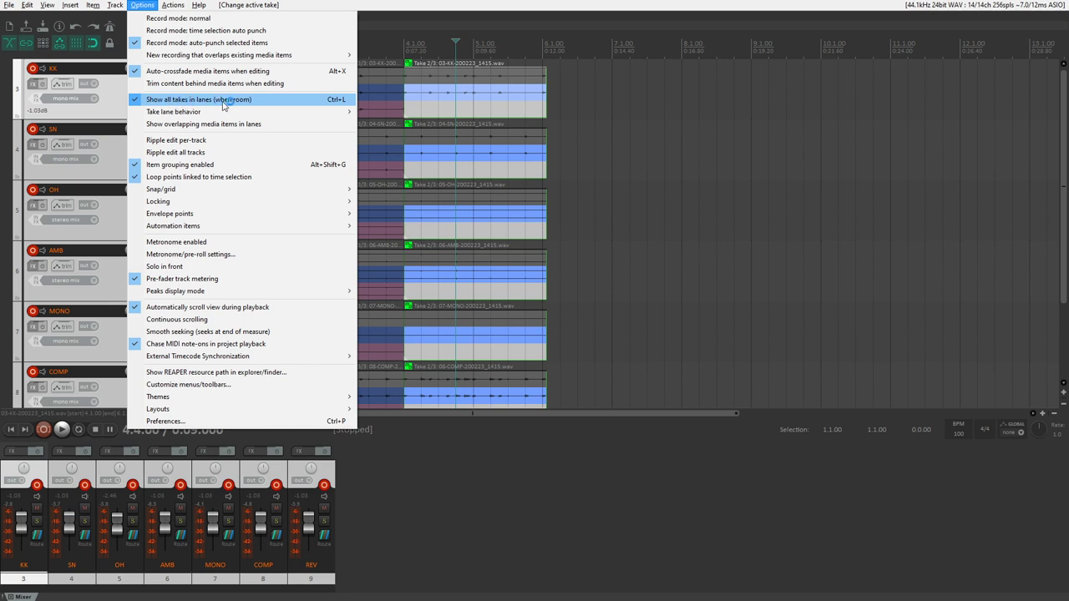
{"action": "left_click", "coordinate": [255, 101]}
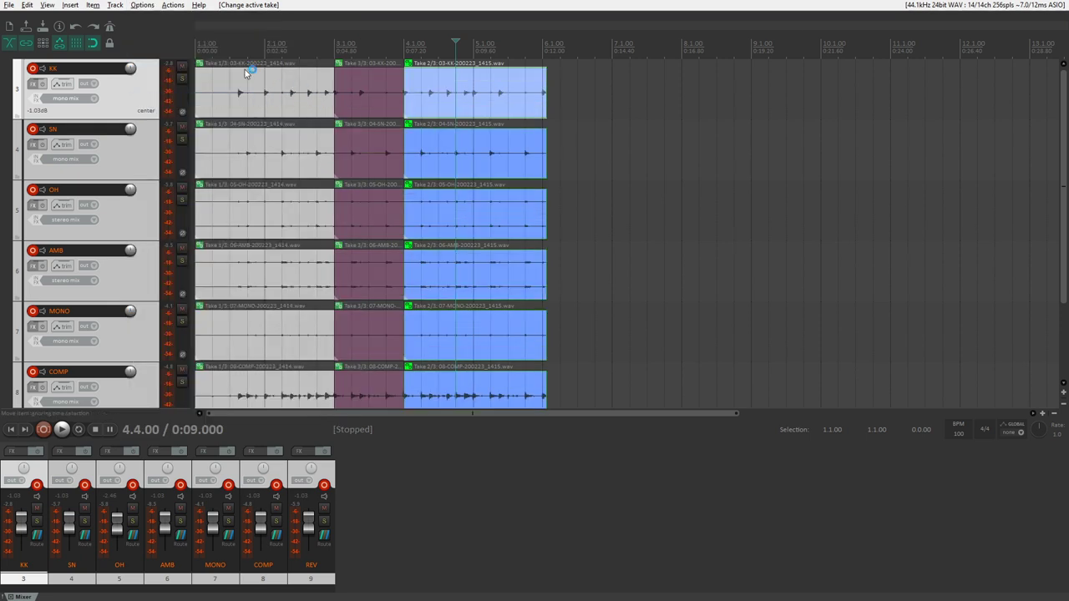
{"action": "left_click", "coordinate": [238, 94]}
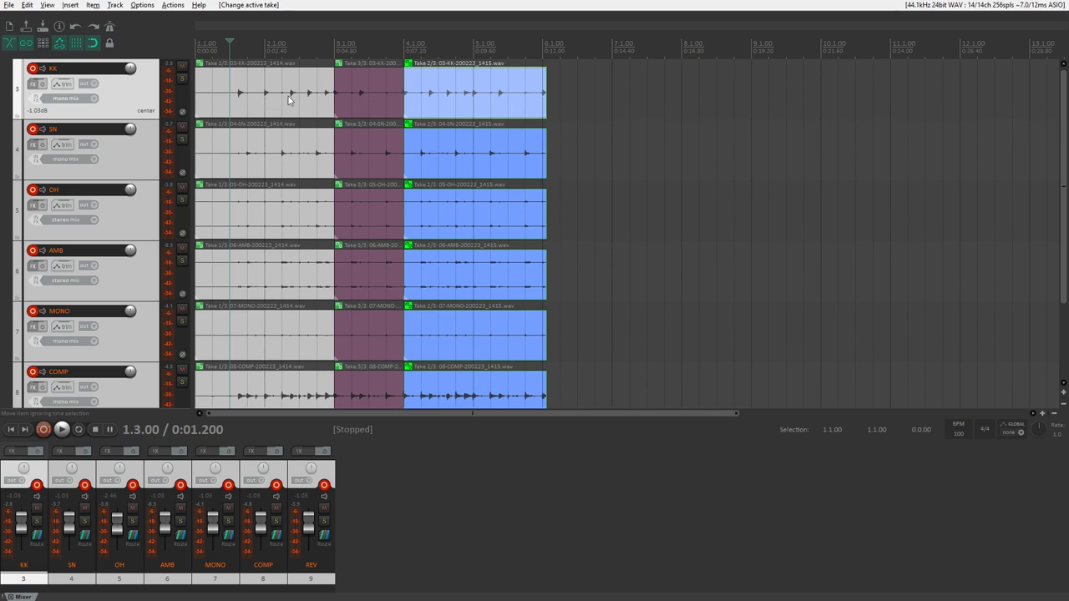
{"action": "left_click", "coordinate": [142, 5]}
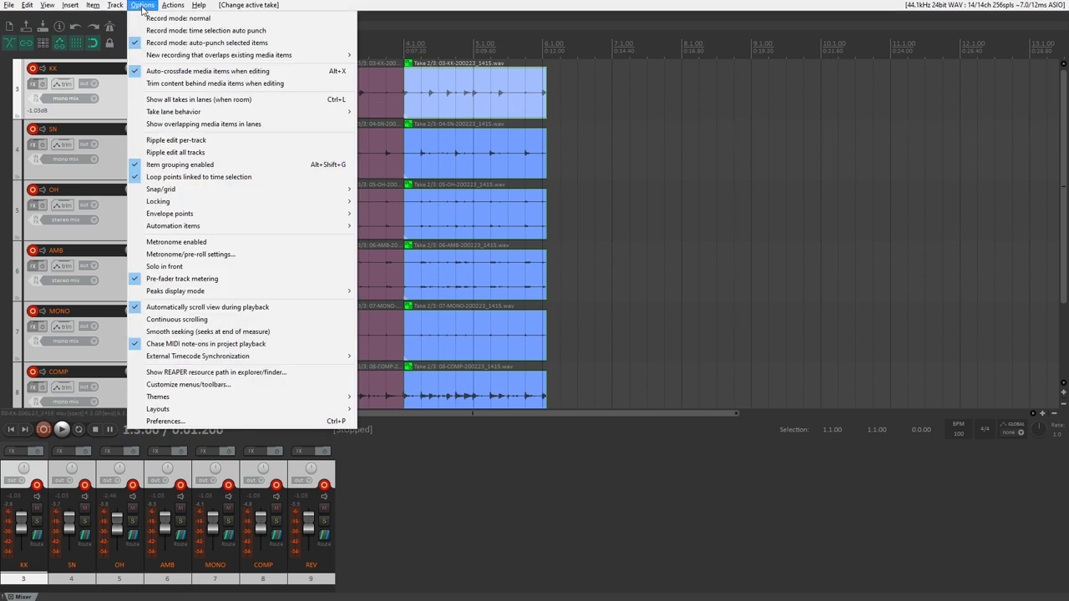
{"action": "left_click", "coordinate": [205, 101]}
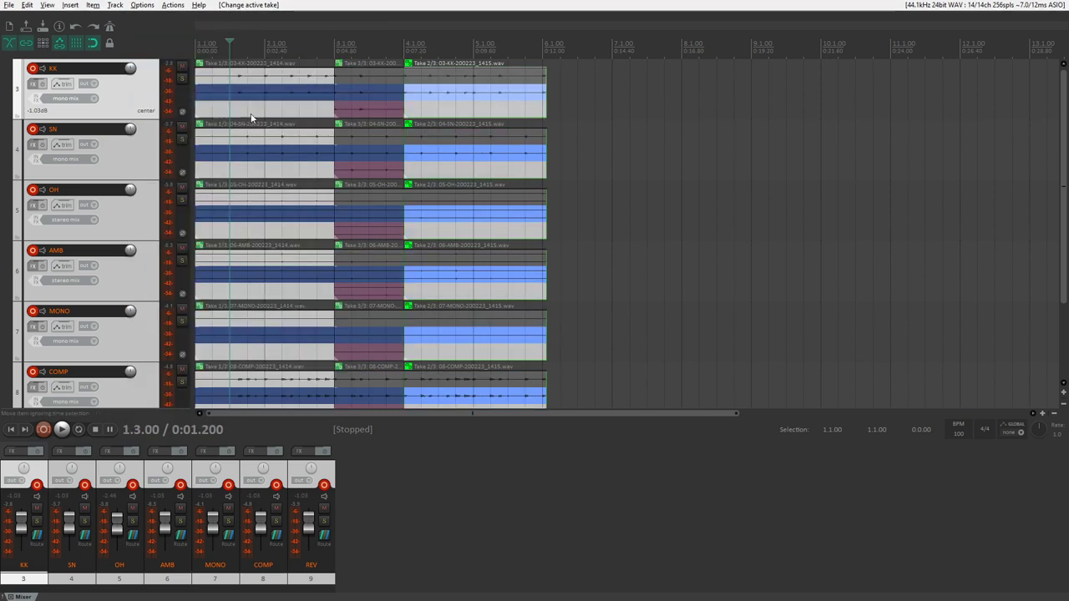
- Make take 1 active for the middle section's grouped items and turn off the display of all takes in lanes
{"action": "left_click", "coordinate": [363, 107]}
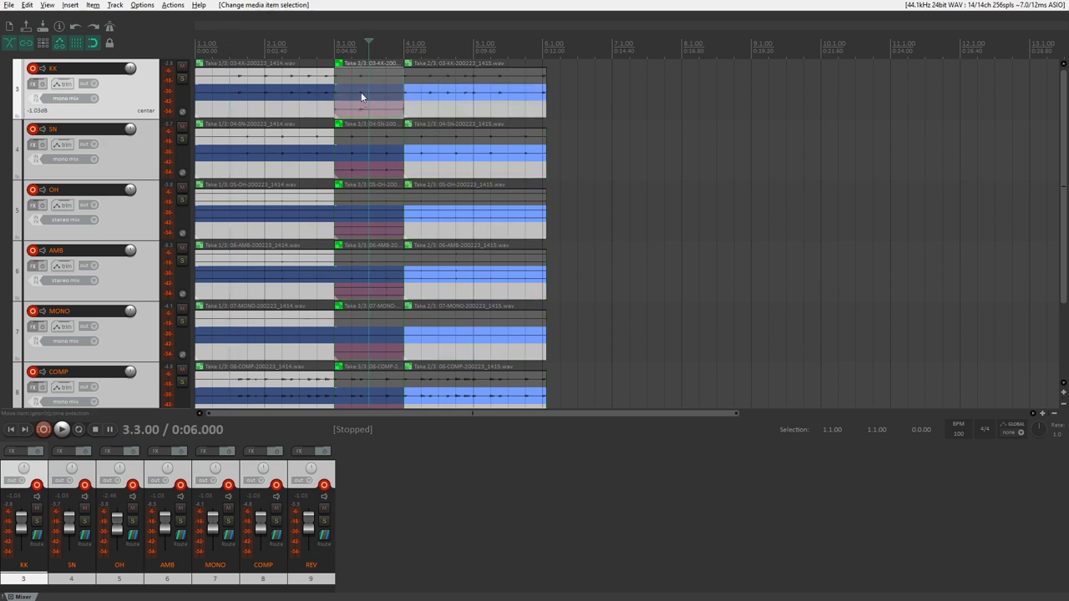
{"action": "left_click", "coordinate": [361, 80]}
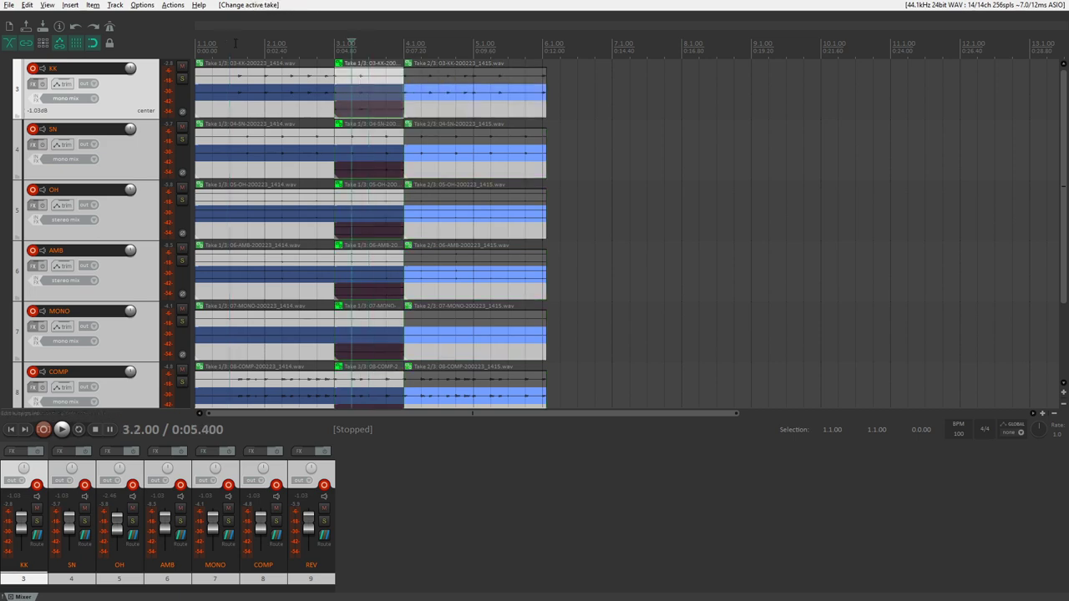
{"action": "left_click", "coordinate": [142, 5]}
{"action": "left_click", "coordinate": [171, 101]}
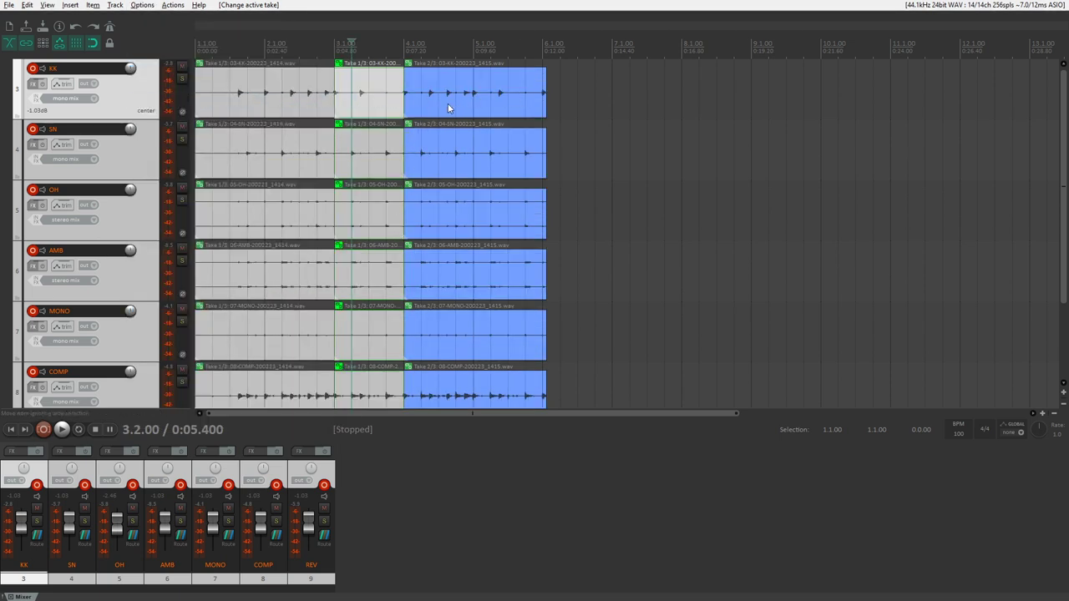
- Switch the last section's group to the next take, and alternate the first section's group between take 2 and take 1
{"action": "left_click", "coordinate": [368, 94]}
{"action": "left_click", "coordinate": [443, 93]}
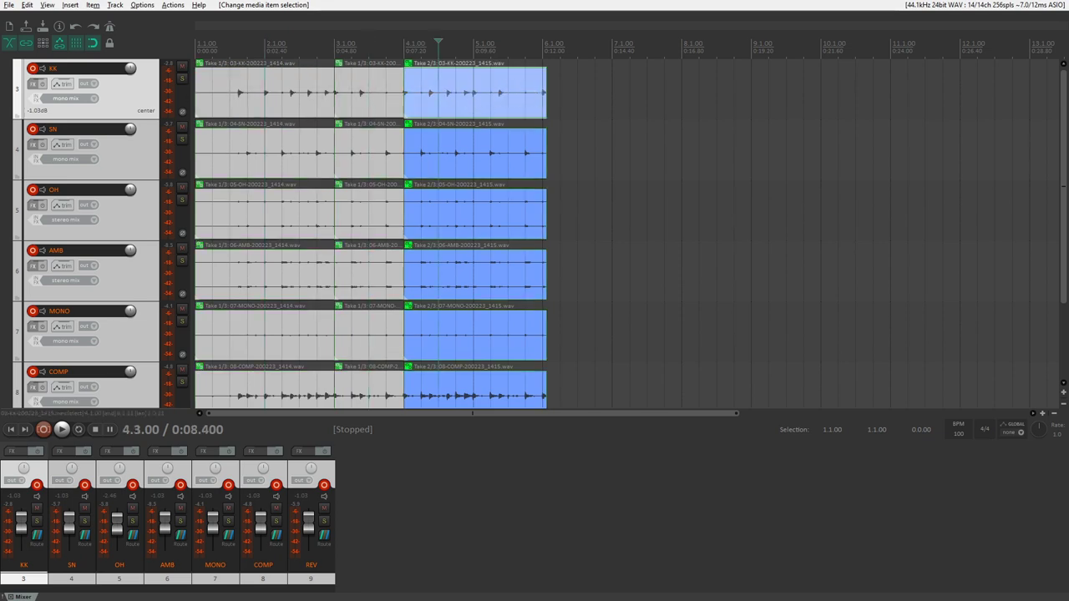
{"action": "key", "text": "t"}
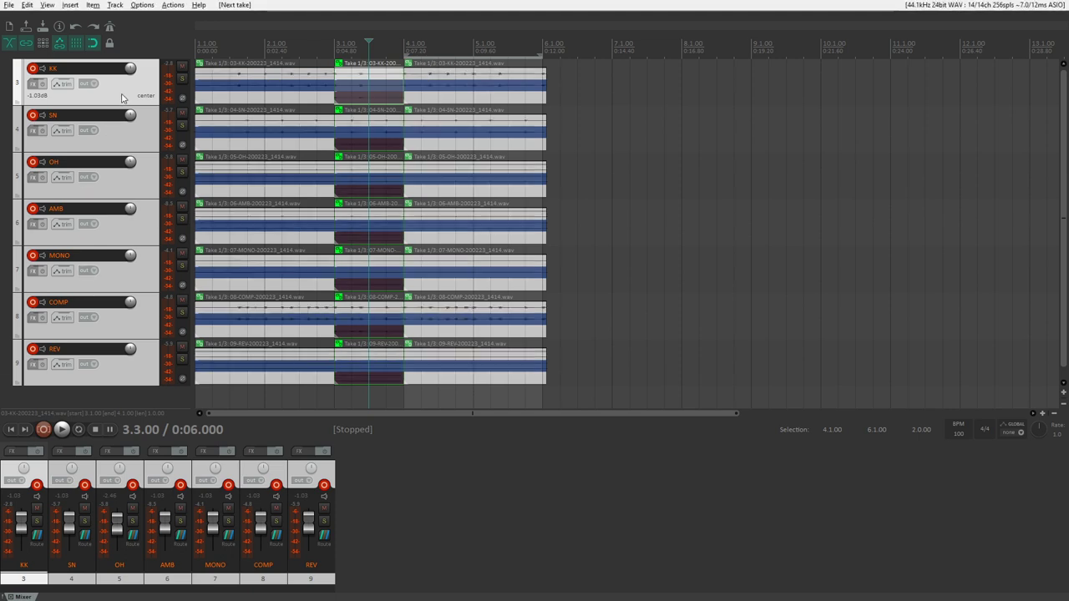
{"action": "left_click", "coordinate": [298, 87]}
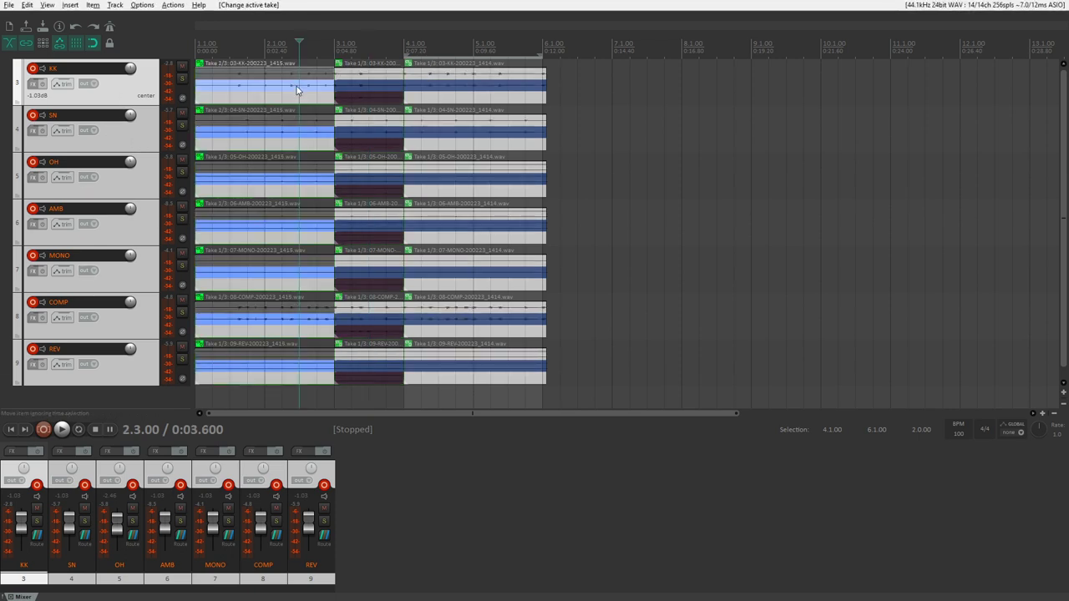
{"action": "left_click", "coordinate": [298, 74]}
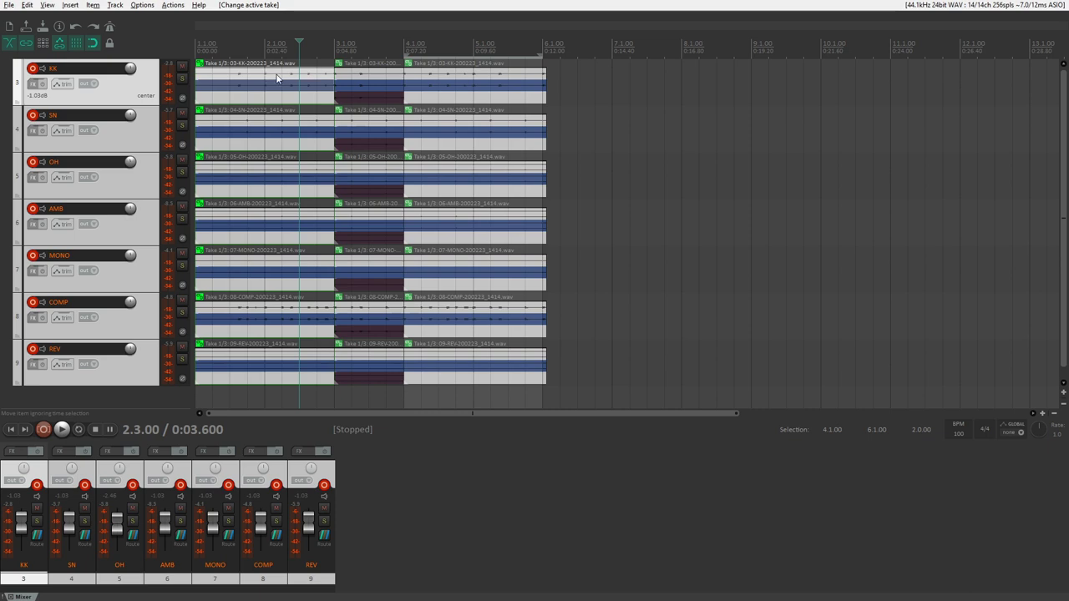
- Open the take envelopes for the KK track's first item and activate its Volume envelope
{"action": "right_click", "coordinate": [281, 76]}
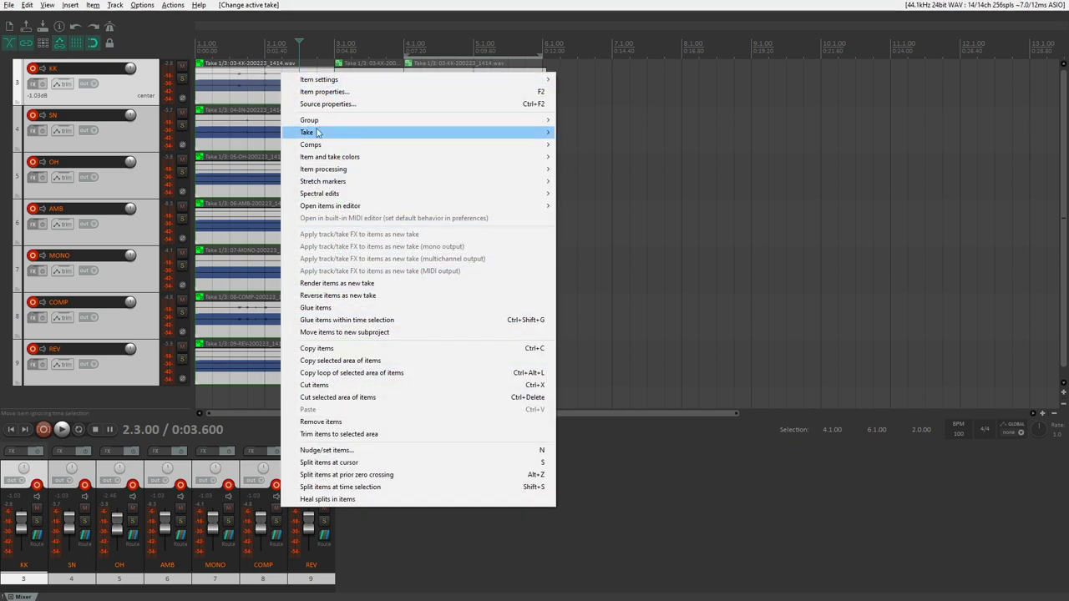
{"action": "mouse_move", "coordinate": [365, 131]}
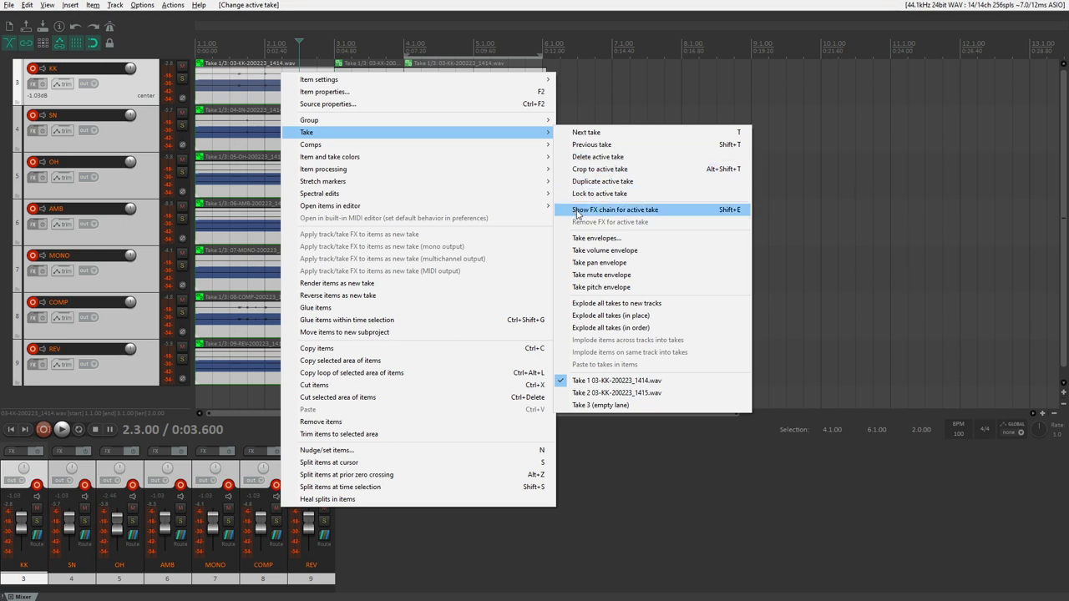
{"action": "left_click", "coordinate": [614, 239]}
{"action": "left_click", "coordinate": [630, 304]}
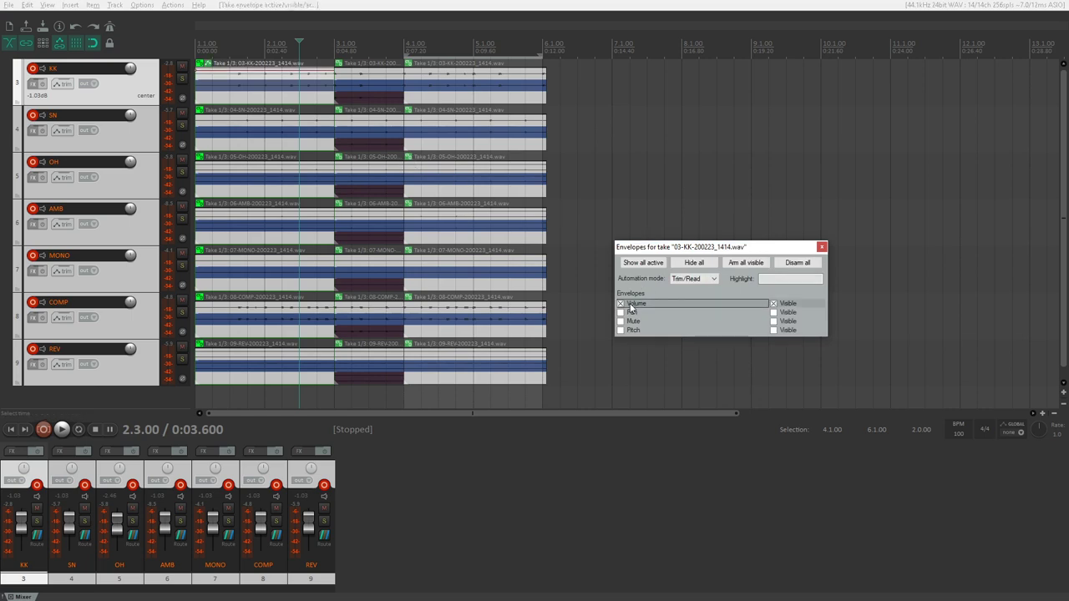
- Enlarge the KK track's height and view the take envelope options of its first item
{"action": "left_click_drag", "start_coordinate": [121, 103], "coordinate": [121, 185]}
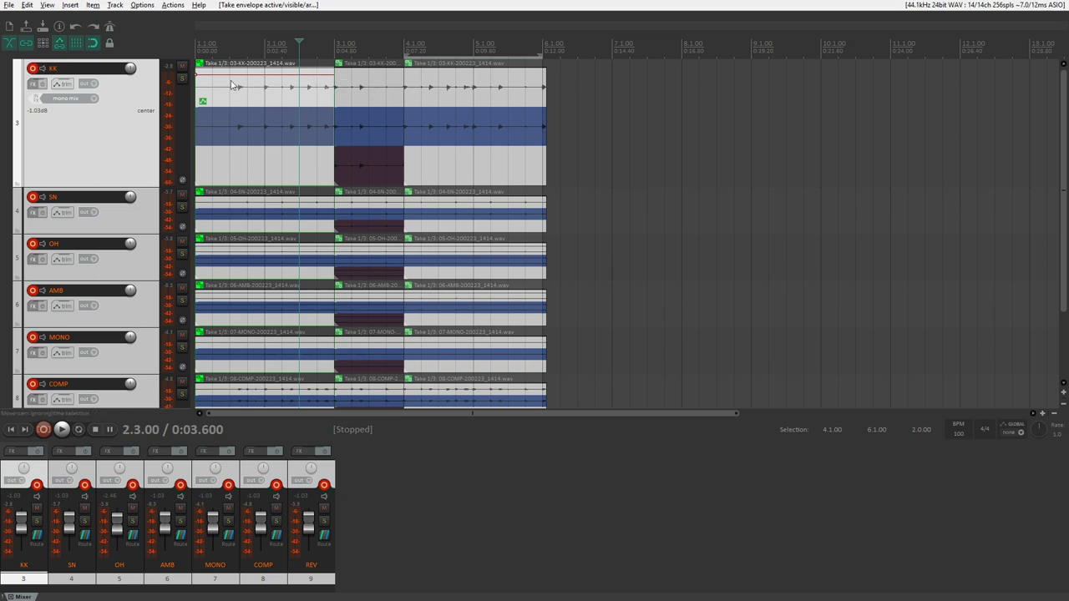
{"action": "right_click", "coordinate": [269, 74]}
{"action": "left_click", "coordinate": [248, 97]}
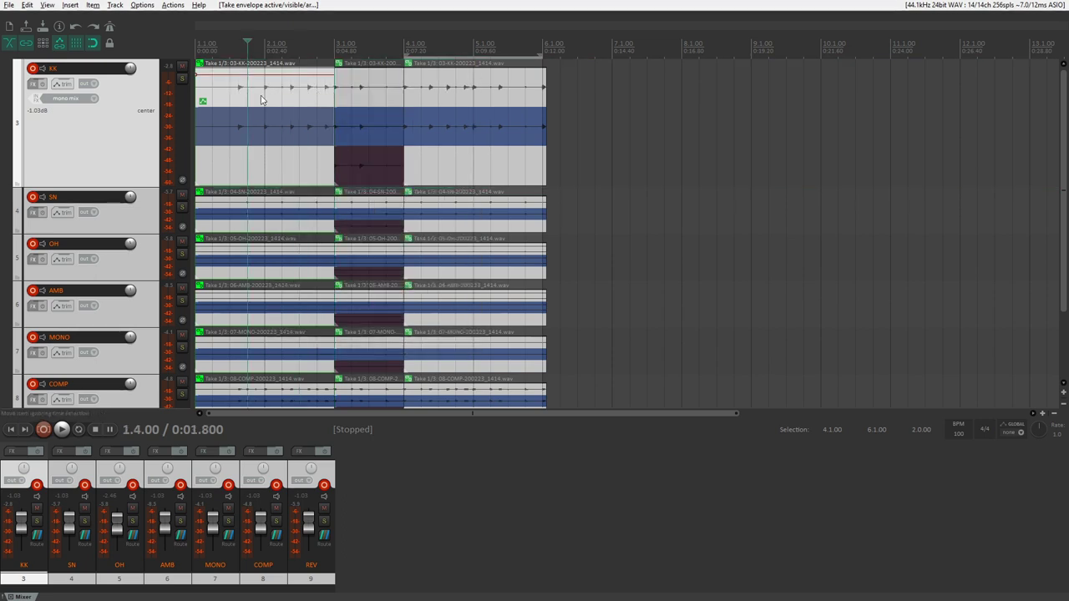
{"action": "right_click", "coordinate": [261, 99]}
{"action": "left_click", "coordinate": [202, 101]}
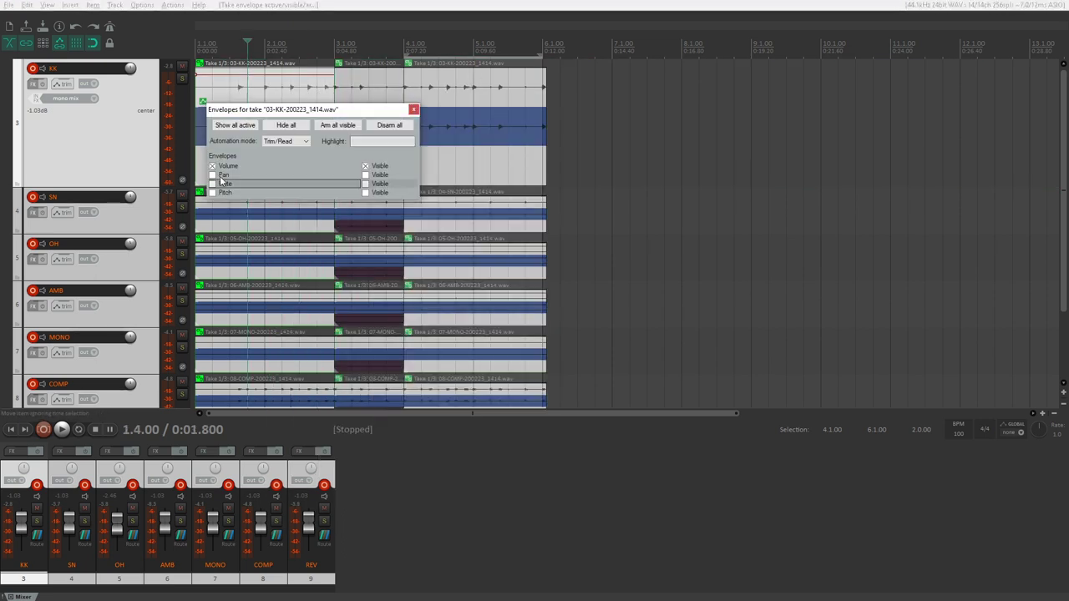
{"action": "left_click", "coordinate": [414, 109]}
- Try exploding all takes of the KK track's first item to new tracks, and undo the explosion
{"action": "right_click", "coordinate": [305, 94]}
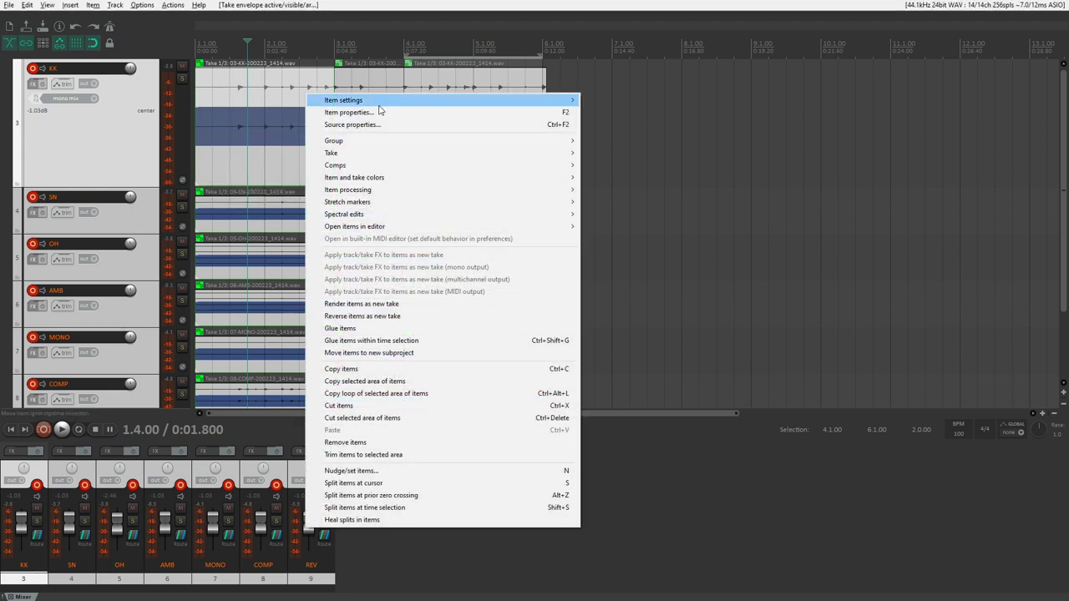
{"action": "mouse_move", "coordinate": [470, 155]}
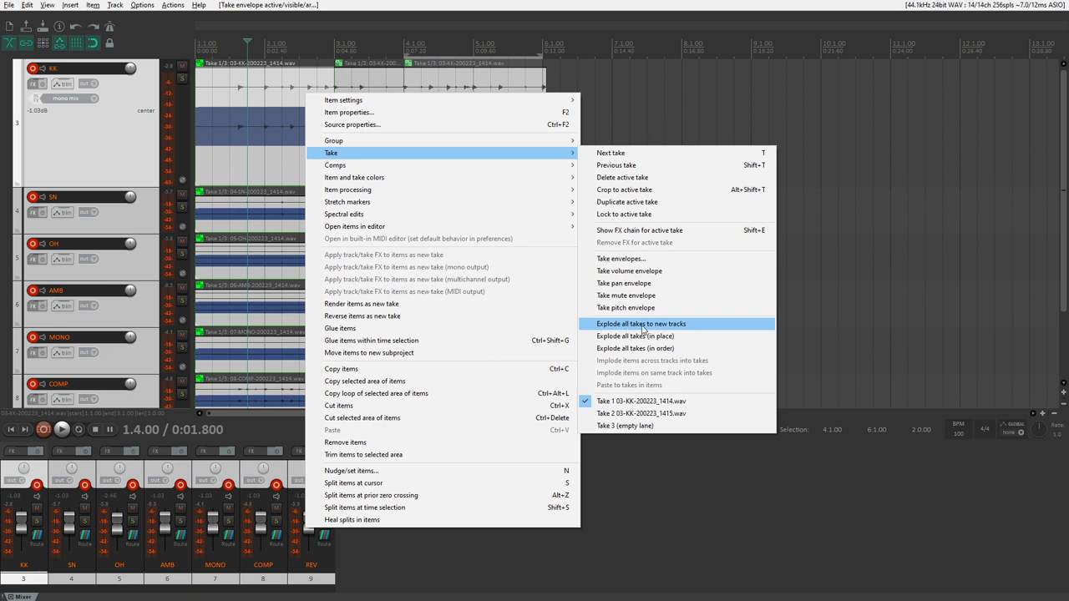
{"action": "left_click", "coordinate": [671, 327]}
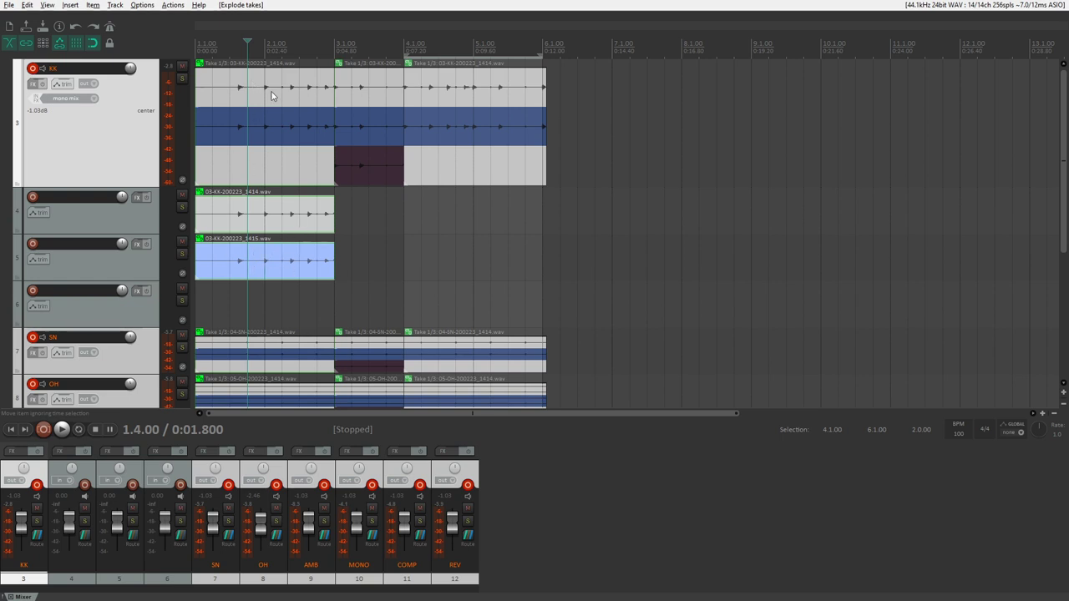
{"action": "key", "text": "ctrl+z"}
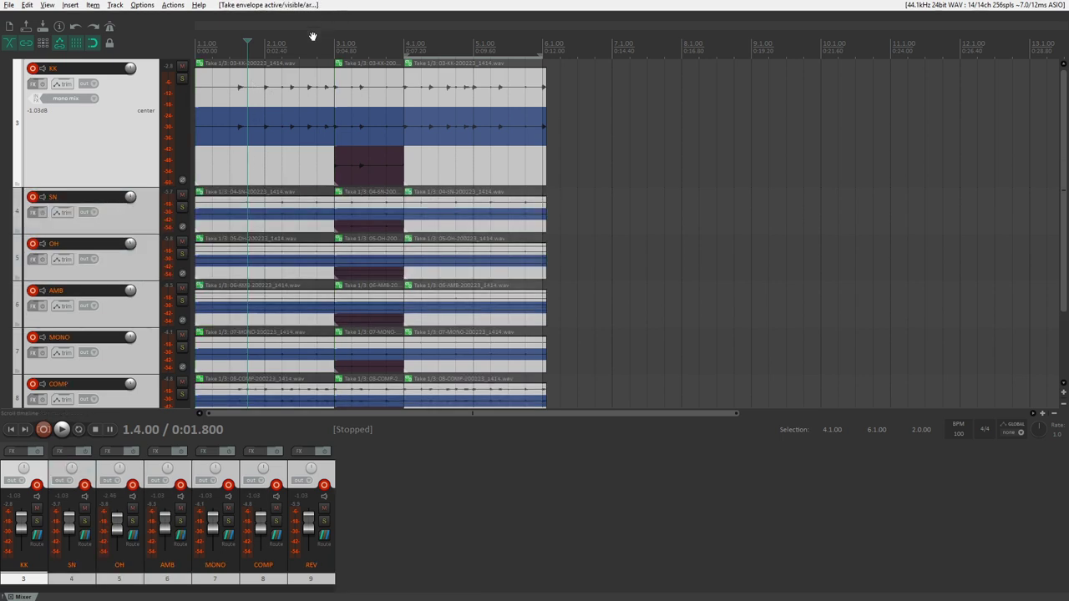
- Select the middle section's item on the KK track and look through its take commands
{"action": "left_click", "coordinate": [365, 95]}
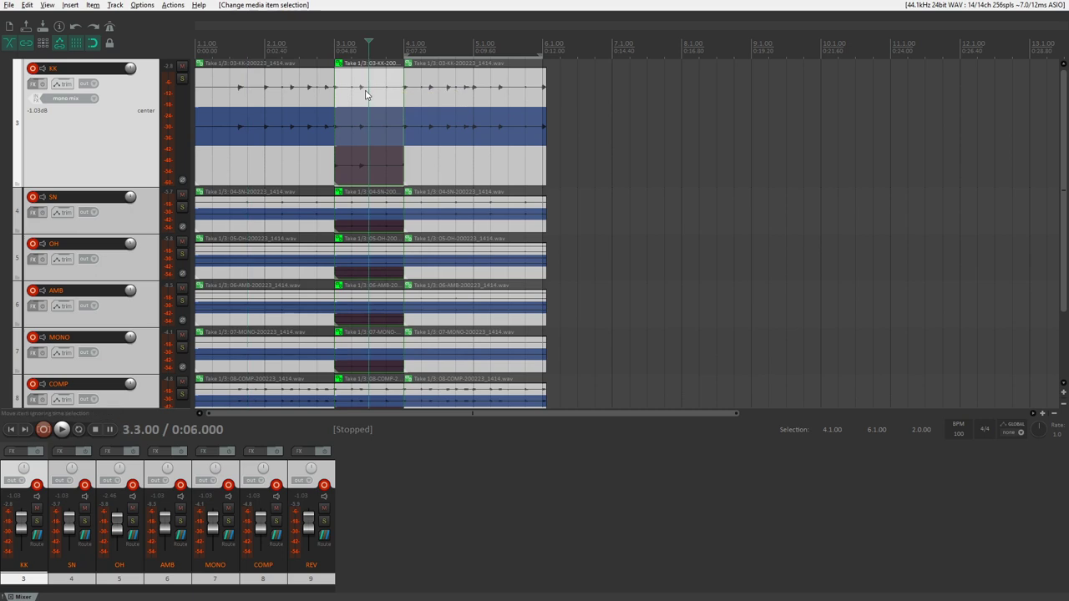
{"action": "right_click", "coordinate": [354, 96]}
{"action": "mouse_move", "coordinate": [515, 156]}
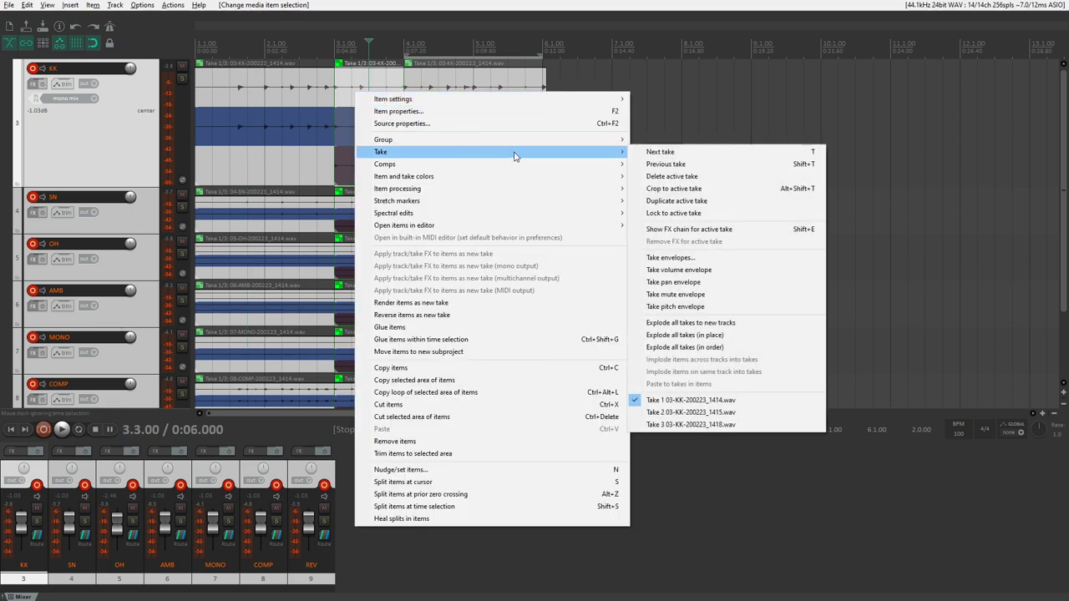
{"action": "left_click", "coordinate": [574, 10]}
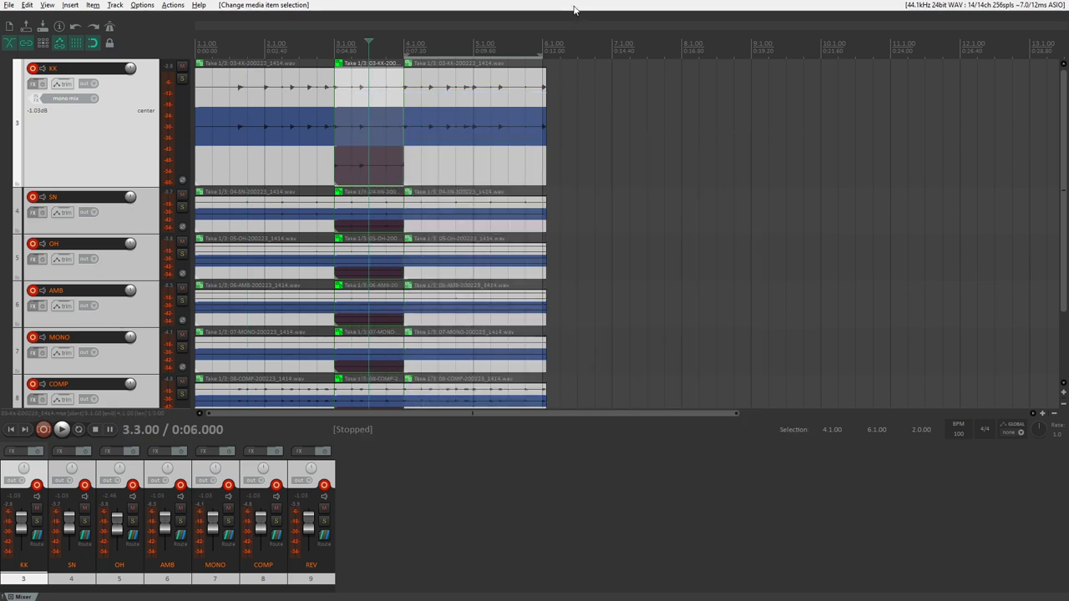
- Cycle the middle section's grouped items forward through their takes several times and step back to take 1
{"action": "key", "text": "t"}
{"action": "key", "text": "t"}
{"action": "key", "text": "t"}
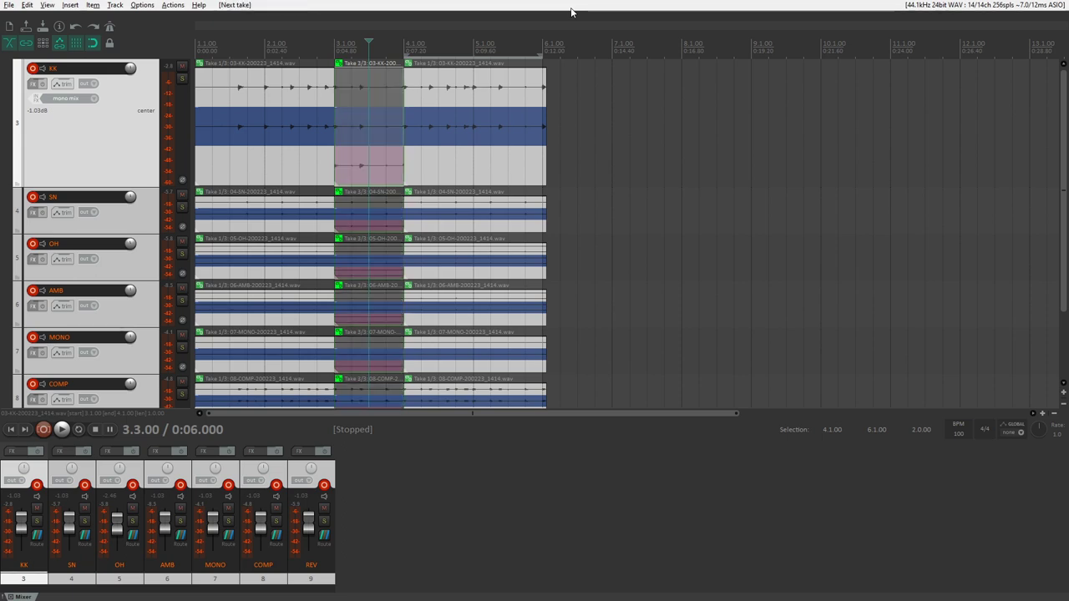
{"action": "key", "text": "t"}
{"action": "key", "text": "t"}
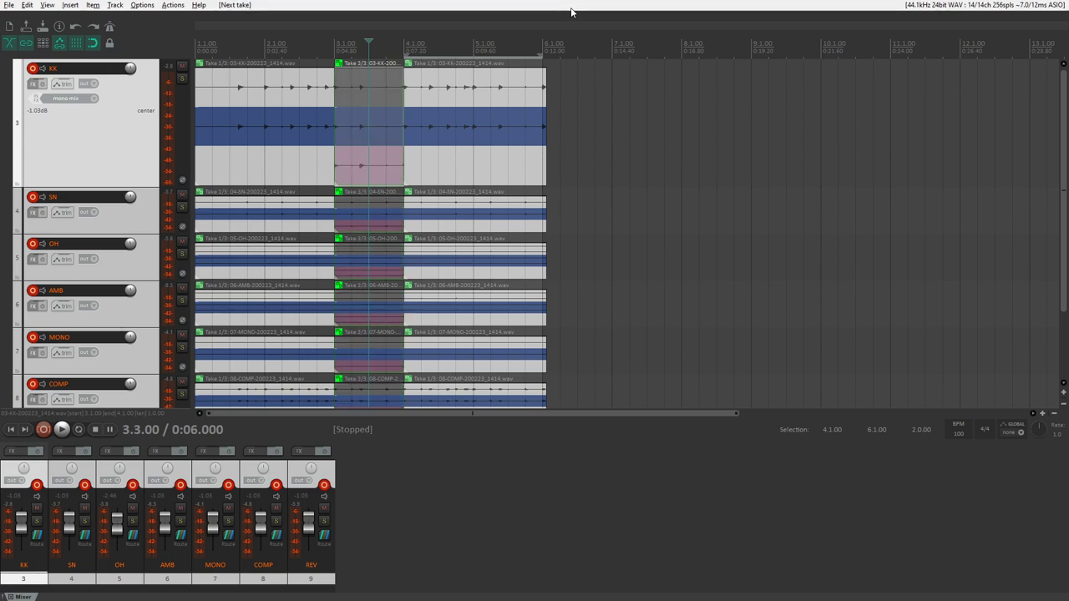
{"action": "key", "text": "t"}
{"action": "key", "text": "t"}
{"action": "key", "text": "t"}
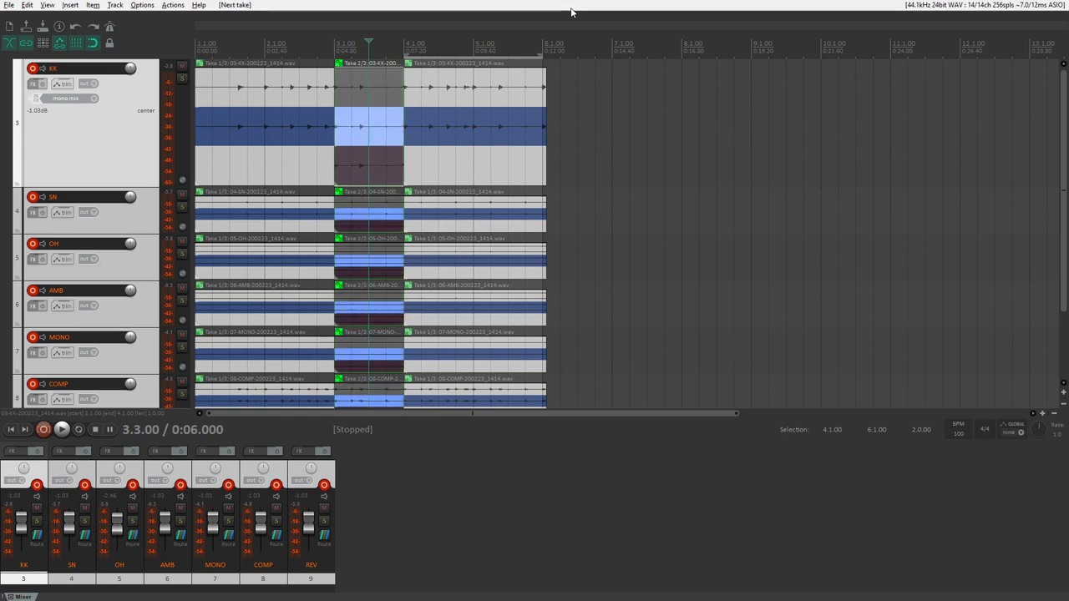
{"action": "key", "text": "shift+t"}
{"action": "key", "text": "shift+t"}
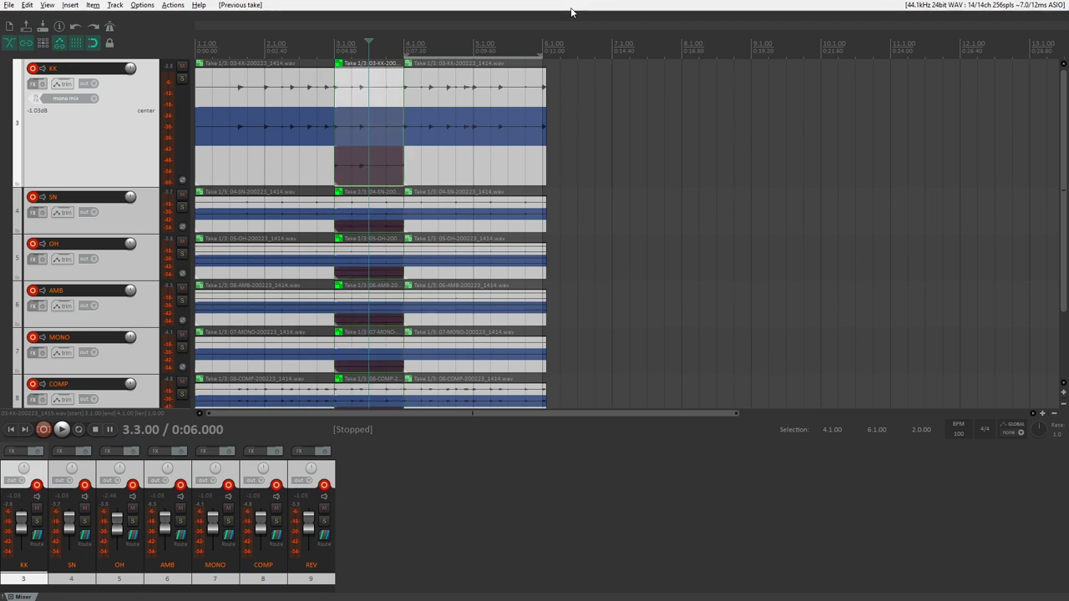
- Set a time selection from 2.1.00 to 5.1.00, turn on repeat and start playback from bar 2
{"action": "left_click", "coordinate": [230, 48]}
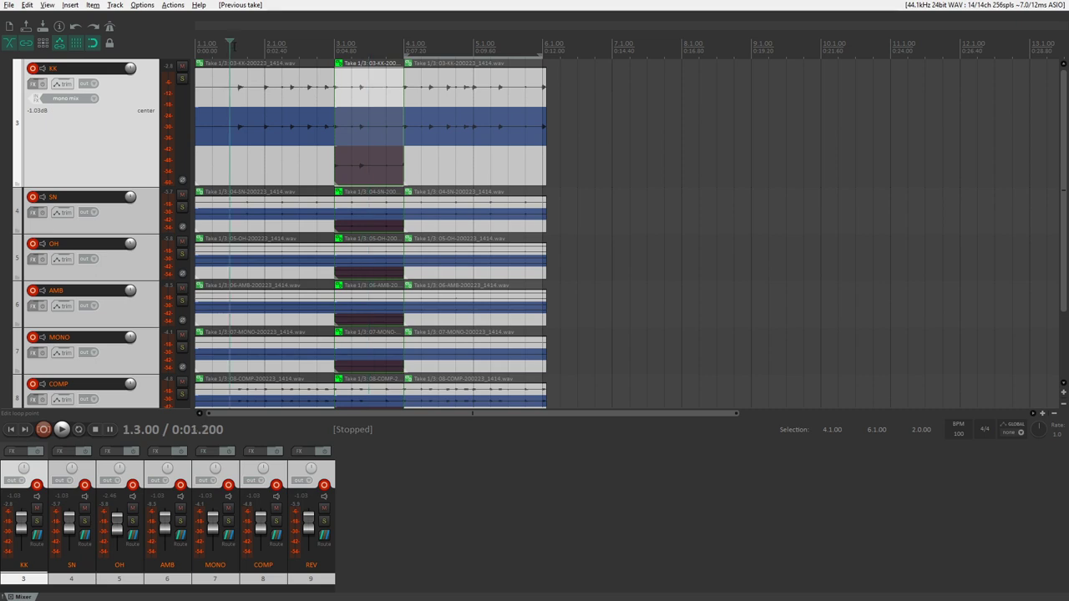
{"action": "left_click_drag", "start_coordinate": [264, 44], "coordinate": [472, 42]}
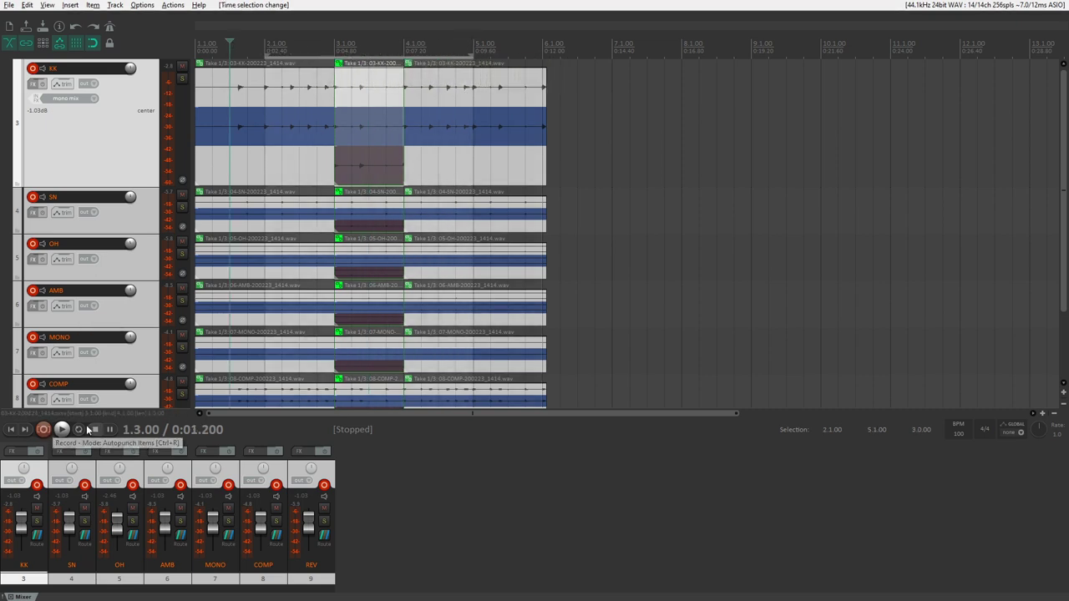
{"action": "left_click", "coordinate": [80, 430]}
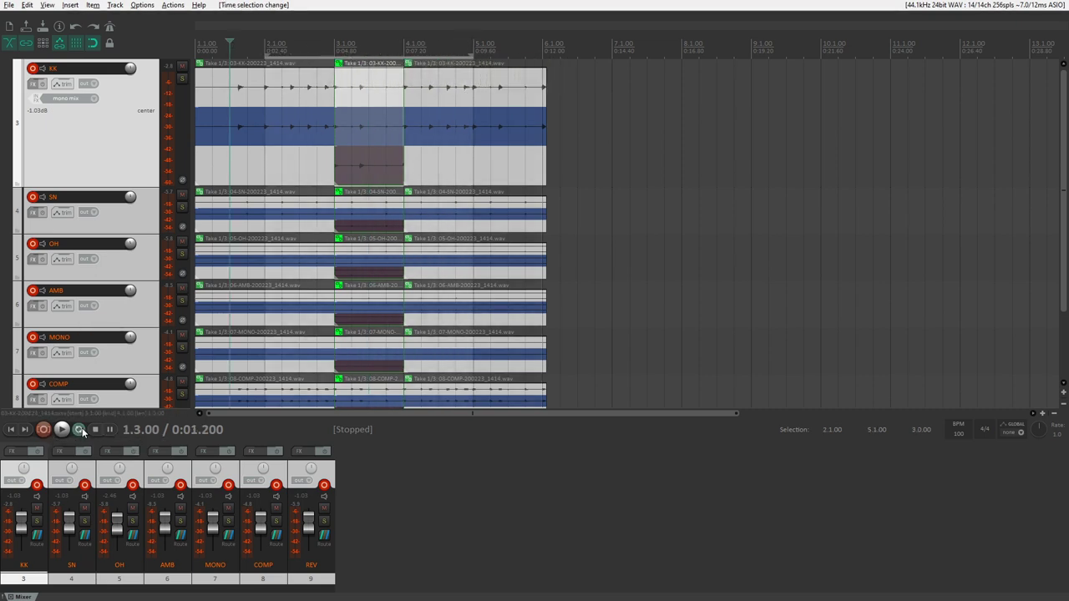
{"action": "left_click", "coordinate": [265, 41]}
{"action": "key", "text": "space"}
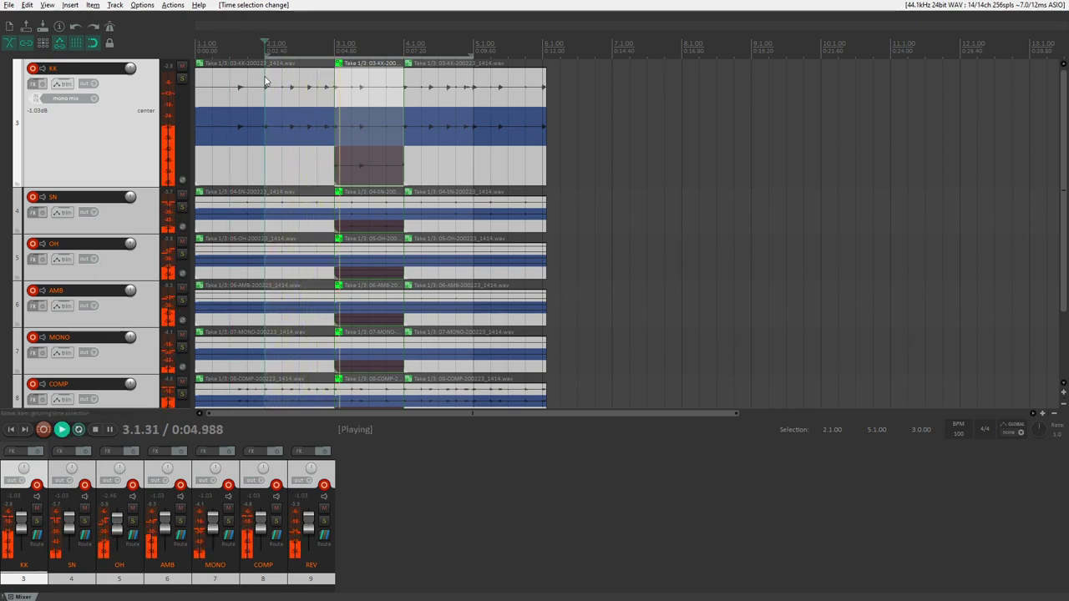
- Switch the middle section's group through its takes during playback, restarting from bar 3, and stop with take 2 active
{"action": "key", "text": "t"}
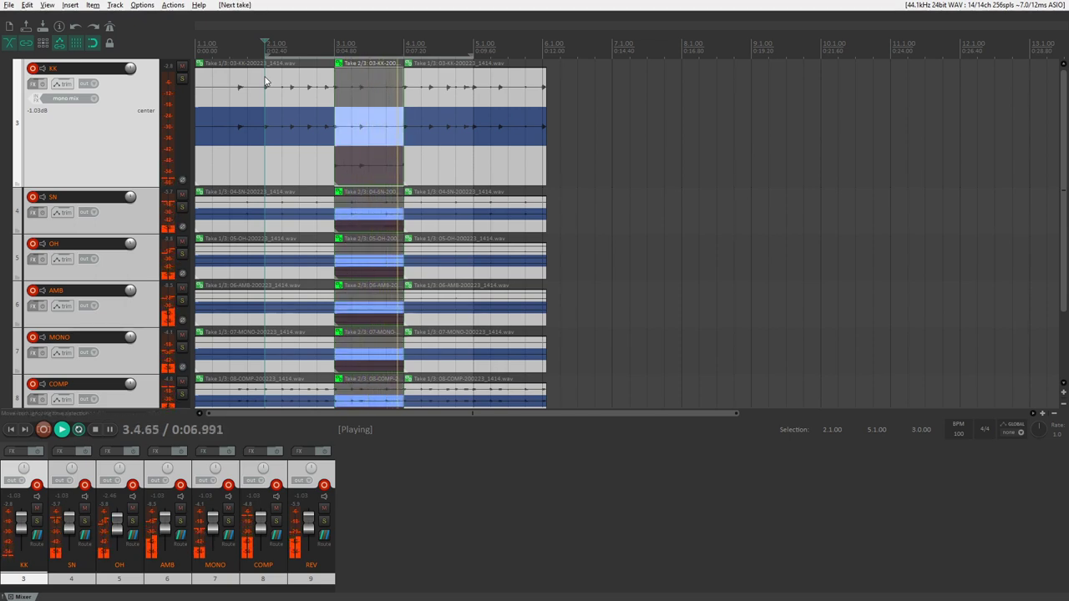
{"action": "key", "text": "t"}
{"action": "left_click", "coordinate": [332, 43]}
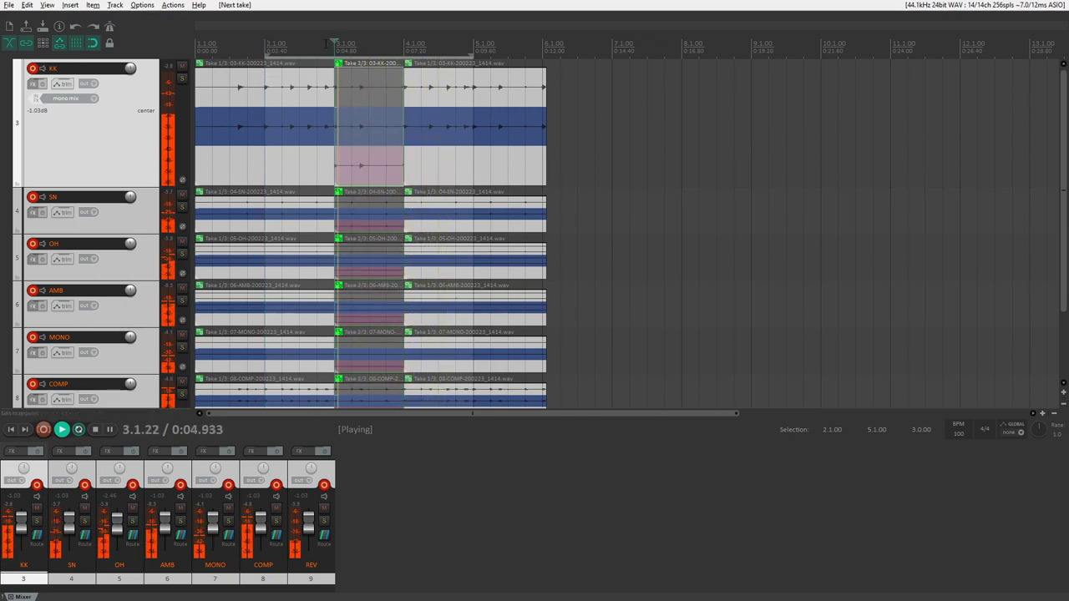
{"action": "key", "text": "t"}
{"action": "key", "text": "t"}
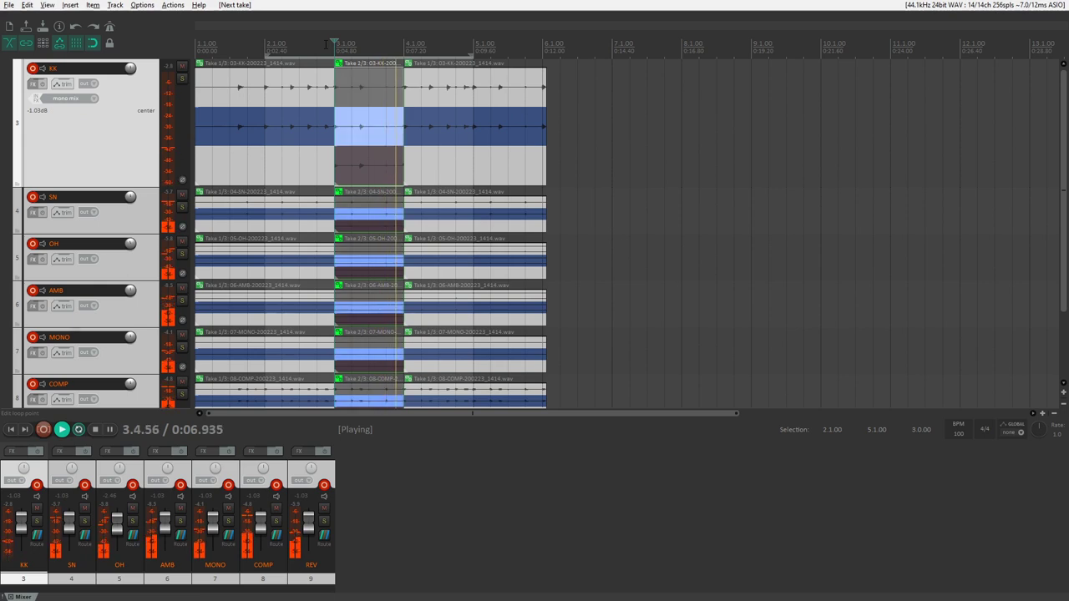
{"action": "key", "text": "space"}
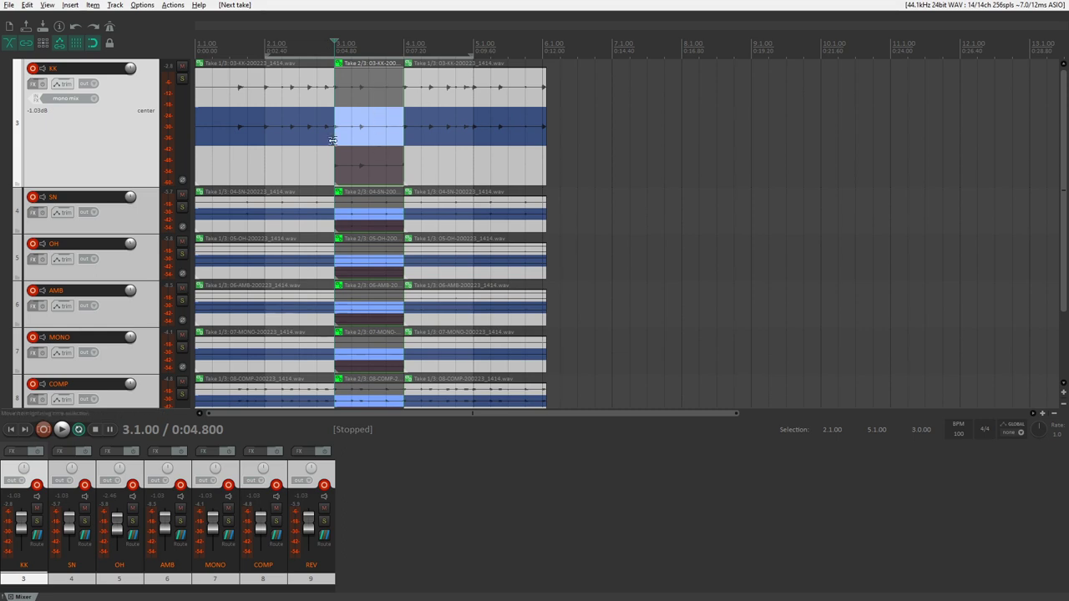
{"action": "key", "text": "ctrl+z"}
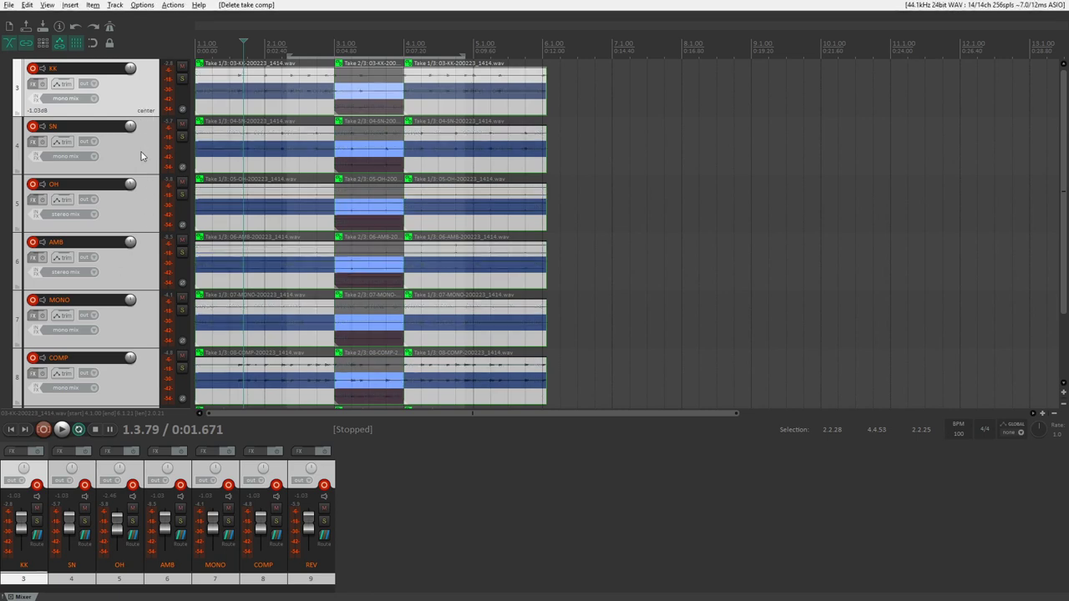
{"action": "left_click", "coordinate": [136, 157]}
{"action": "left_click", "coordinate": [140, 213]}
{"action": "left_click", "coordinate": [136, 157]}
{"action": "left_click", "coordinate": [136, 100]}
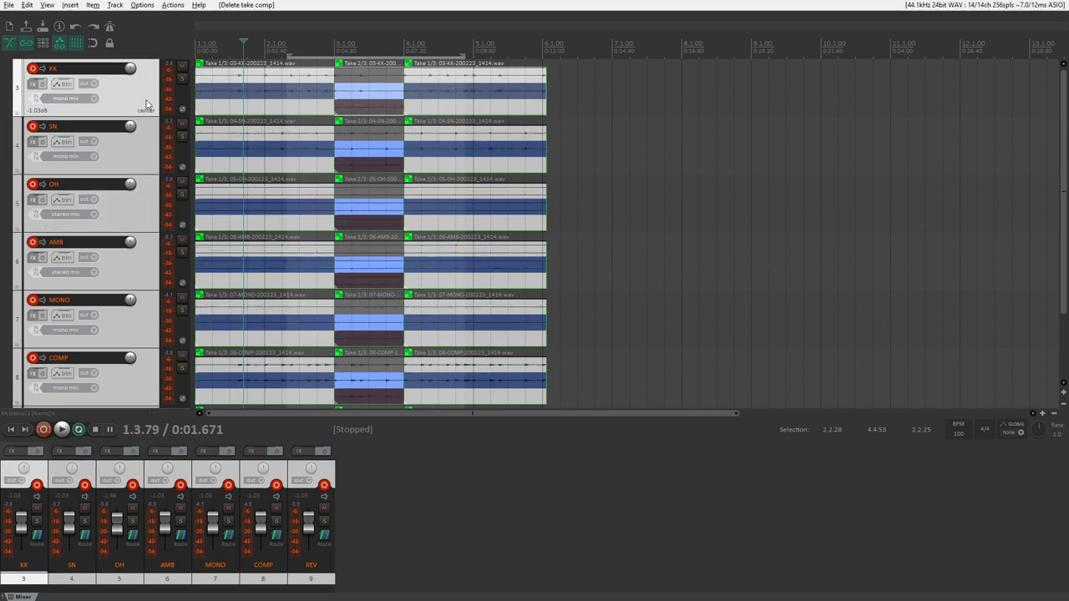
- Remove the time selection and make take 2 active for the last section's grouped items
{"action": "left_click", "coordinate": [256, 78]}
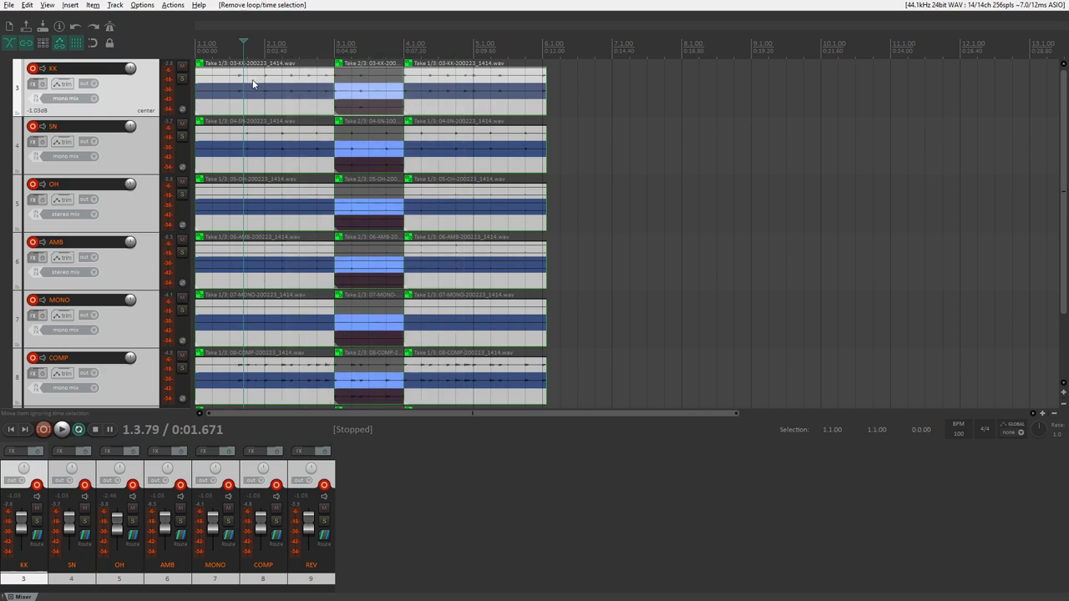
{"action": "left_click", "coordinate": [266, 77]}
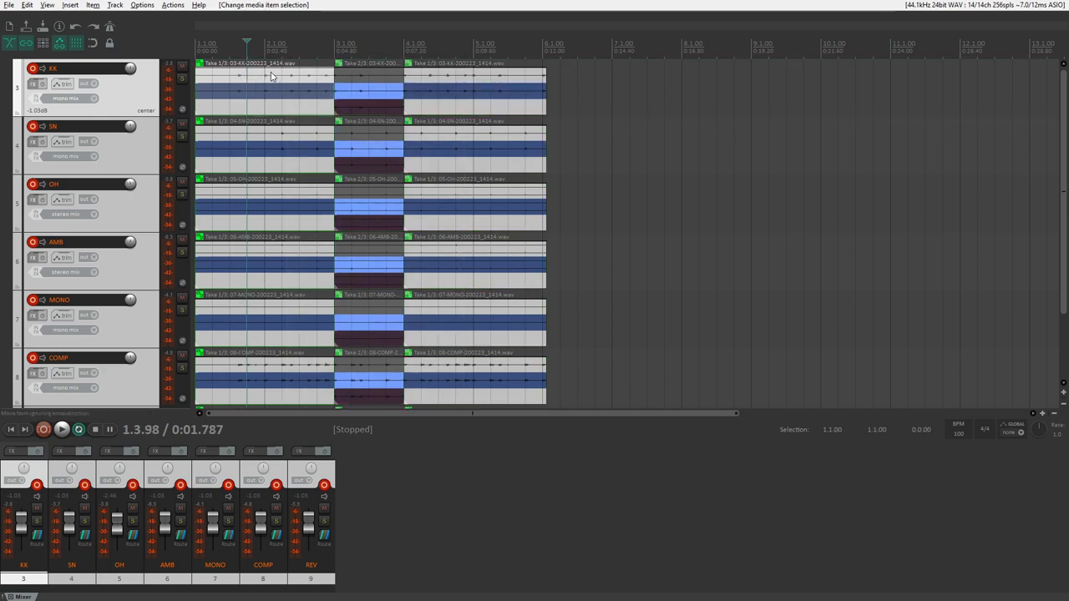
{"action": "left_click", "coordinate": [359, 97]}
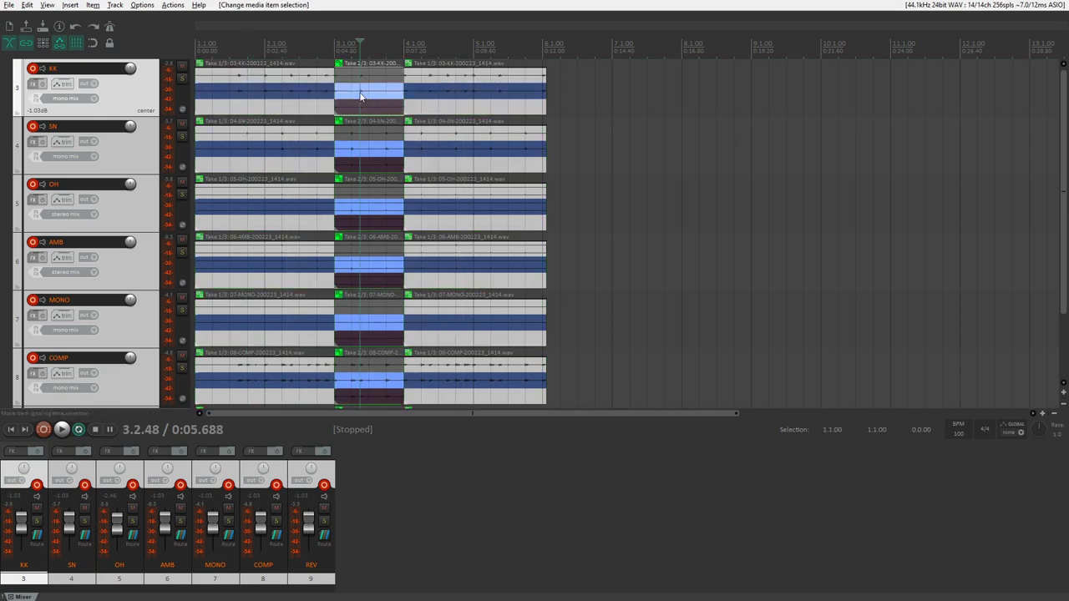
{"action": "left_click", "coordinate": [431, 98]}
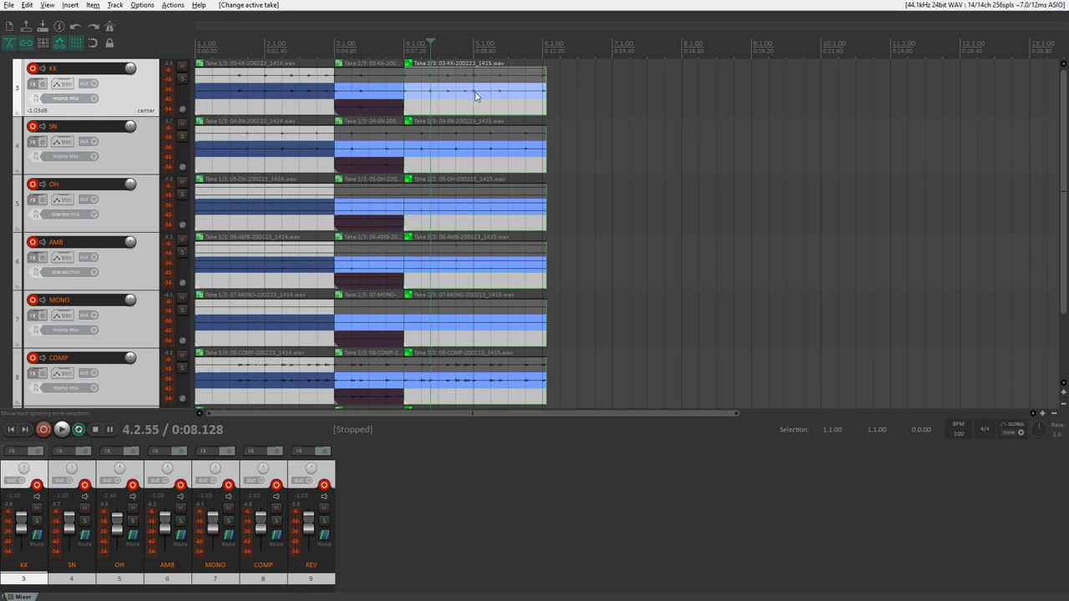
- Select the items of all three sections and save their active takes as a new comp named Comp 1
{"action": "left_click", "coordinate": [267, 94]}
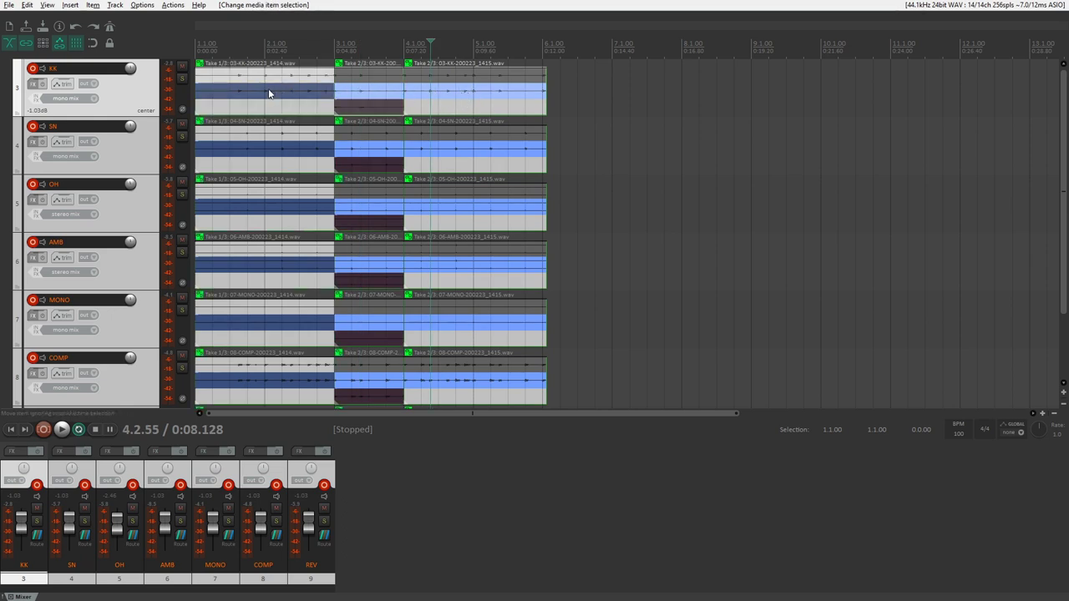
{"action": "right_click", "coordinate": [286, 94]}
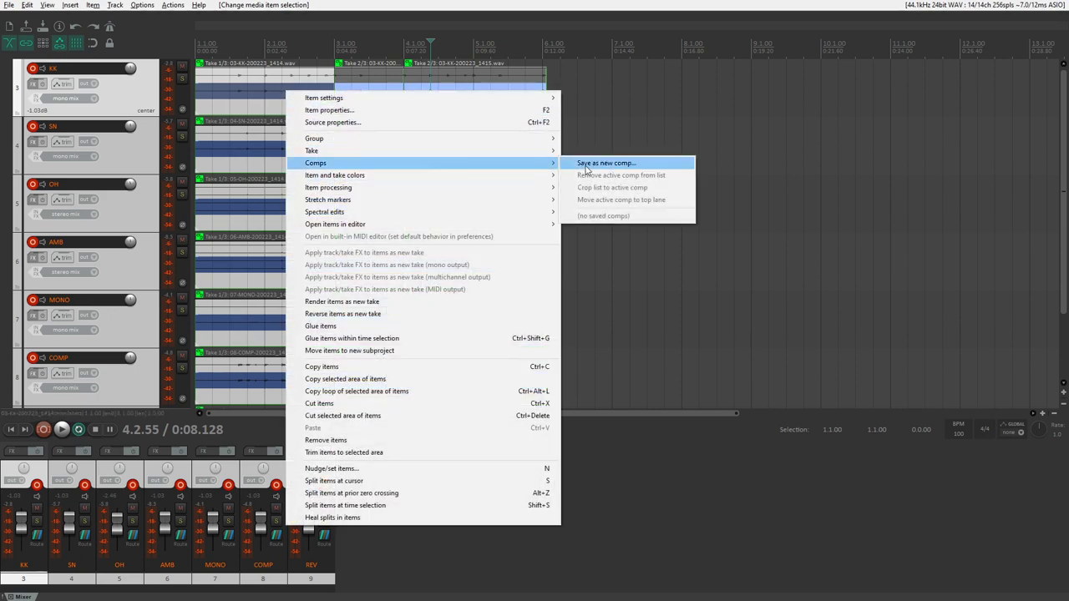
{"action": "left_click", "coordinate": [639, 165]}
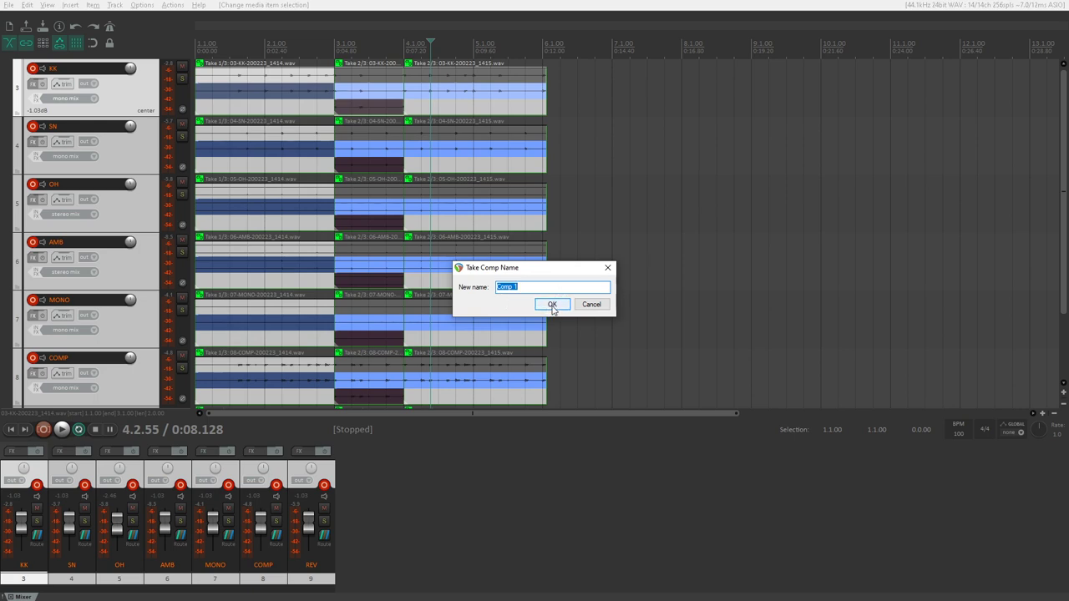
{"action": "left_click", "coordinate": [552, 305]}
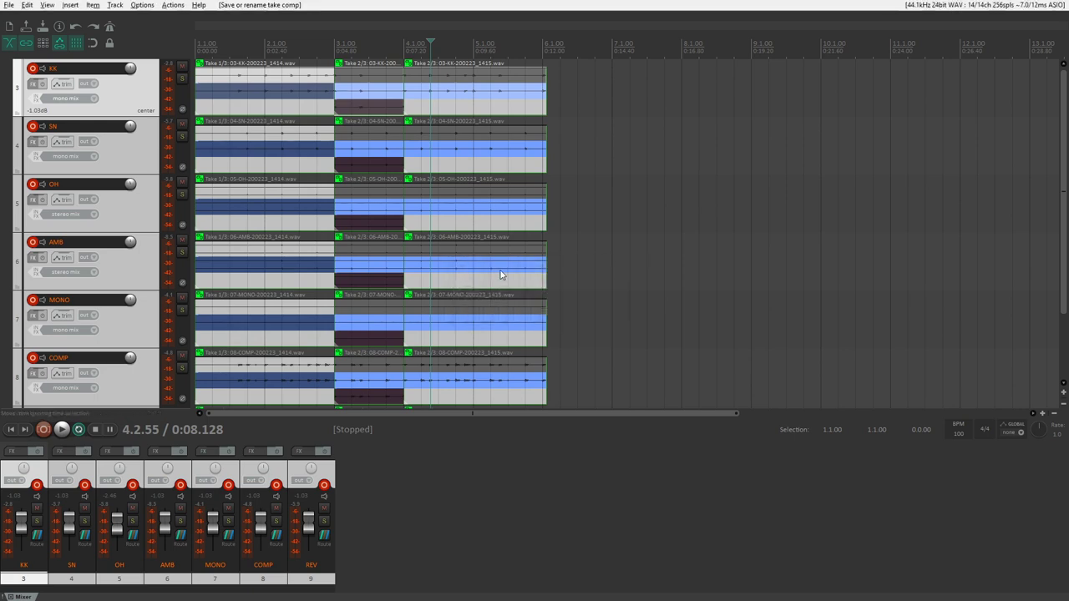
- Make take 2 active for the first section's group and take 1 for the last section's group
{"action": "left_click", "coordinate": [271, 97]}
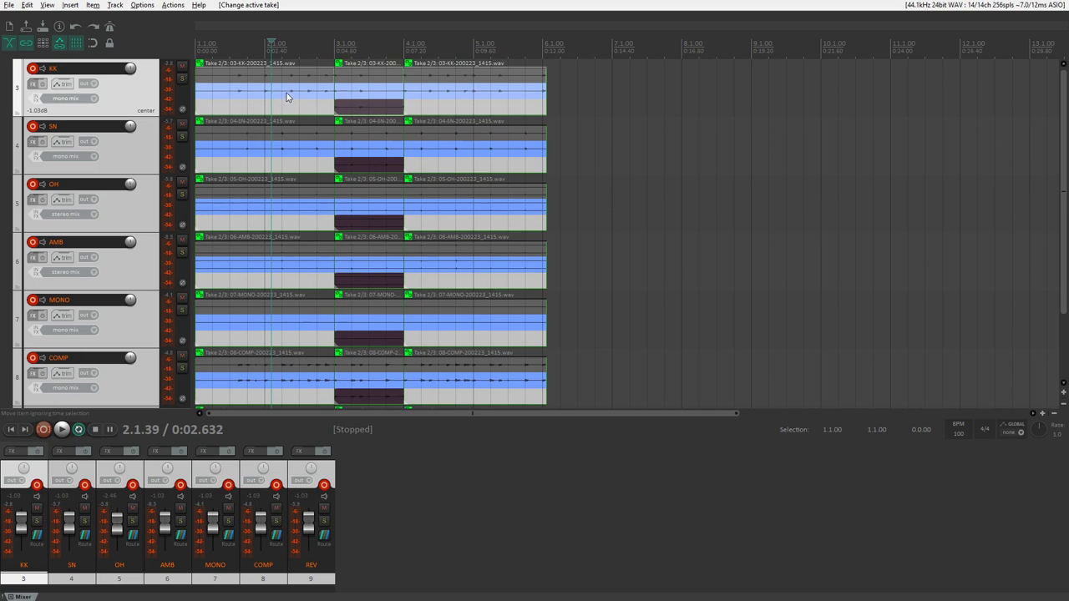
{"action": "left_click", "coordinate": [453, 82]}
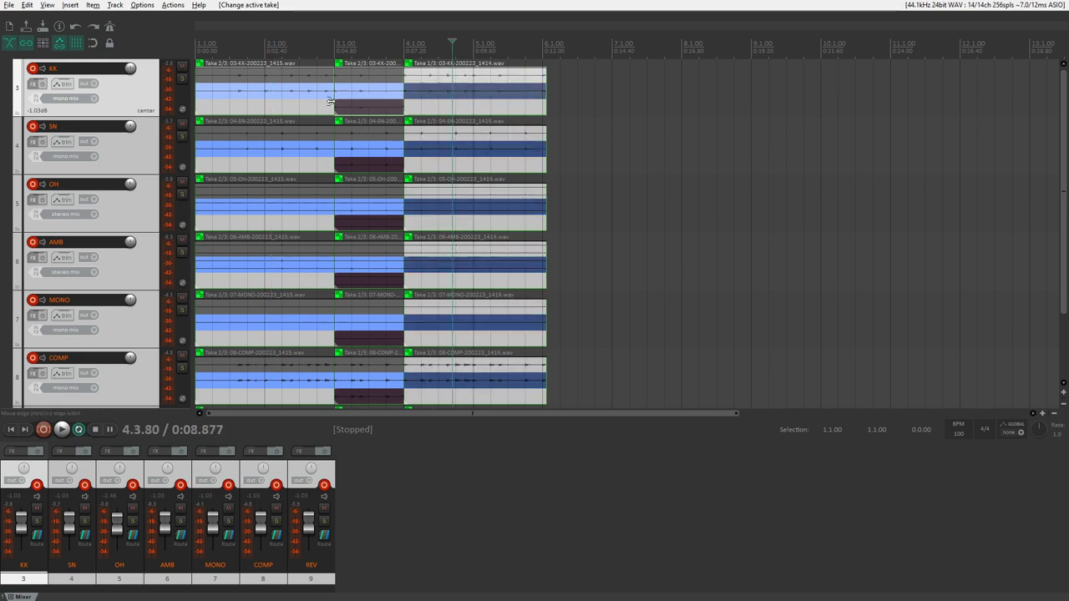
{"action": "left_click", "coordinate": [277, 92], "text": "shift"}
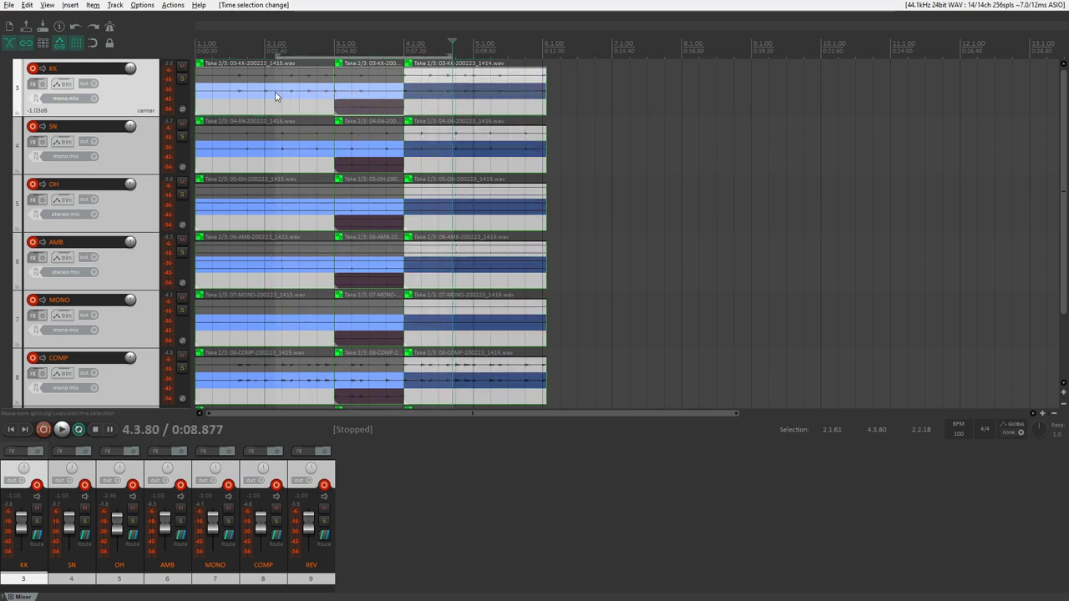
- Remove the time selection and save the current active takes as a new comp named Comp 2
{"action": "left_click", "coordinate": [269, 94]}
{"action": "right_click", "coordinate": [269, 92]}
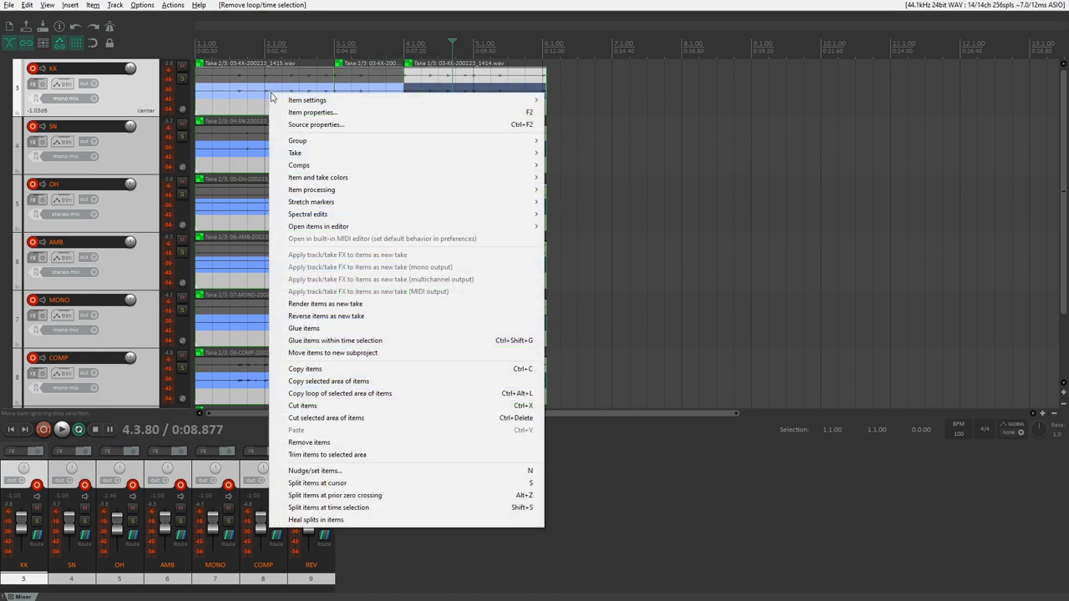
{"action": "mouse_move", "coordinate": [374, 167]}
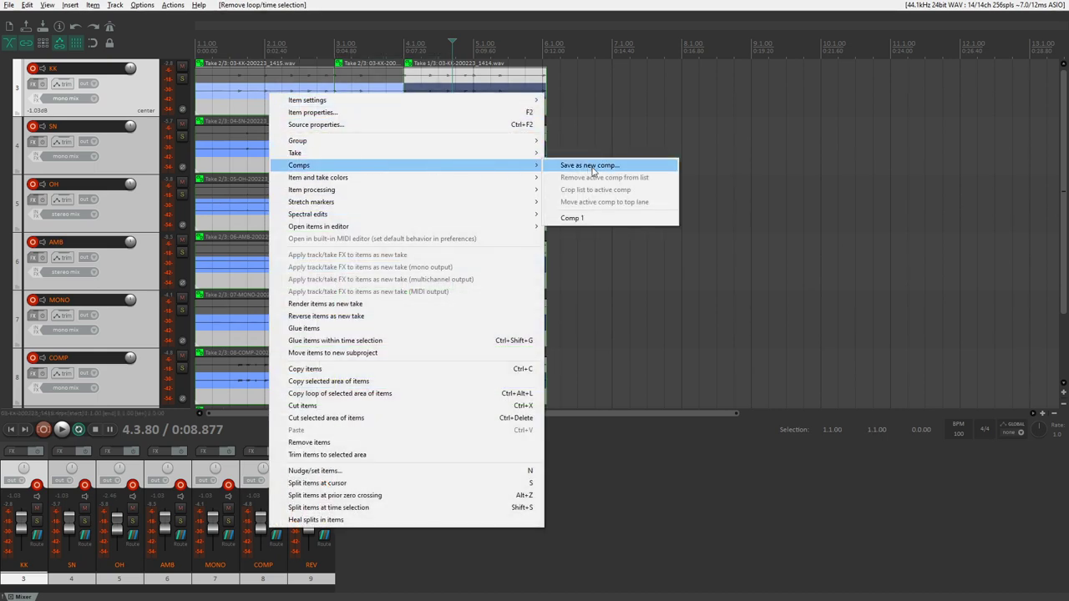
{"action": "left_click", "coordinate": [629, 168]}
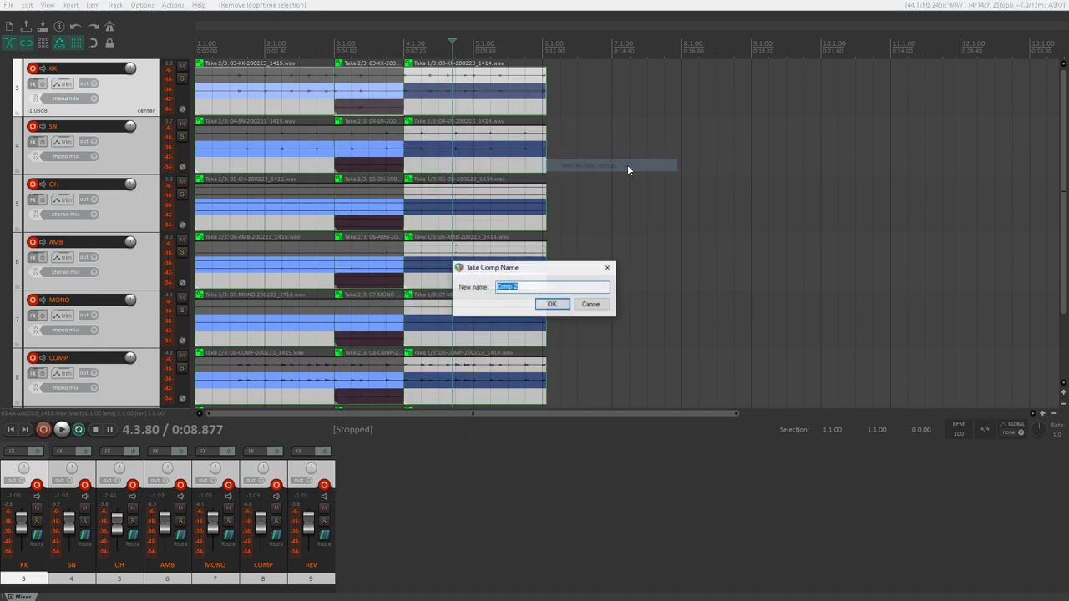
{"action": "left_click", "coordinate": [552, 303]}
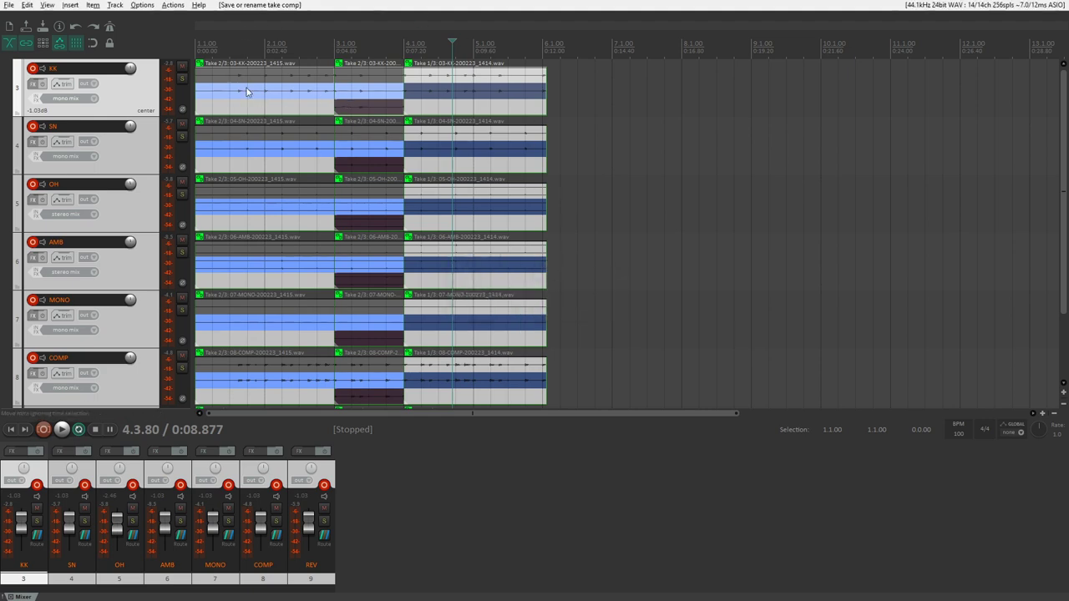
- Activate Comp 1 for the selected items, and switch them back to Comp 2
{"action": "right_click", "coordinate": [289, 93]}
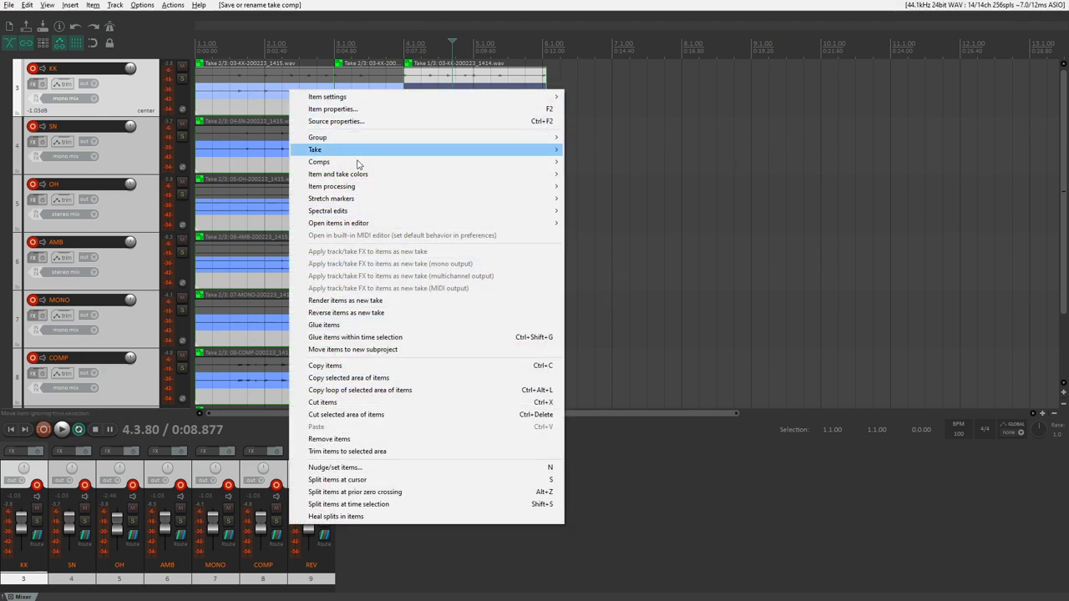
{"action": "mouse_move", "coordinate": [468, 165]}
{"action": "left_click", "coordinate": [616, 215]}
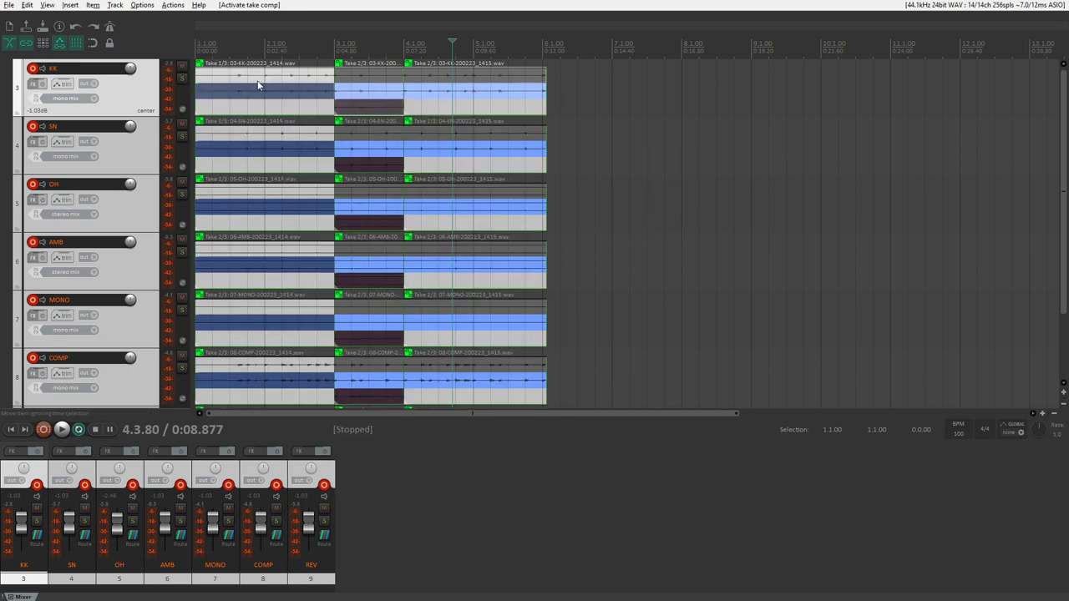
{"action": "right_click", "coordinate": [305, 80]}
{"action": "mouse_move", "coordinate": [468, 152]}
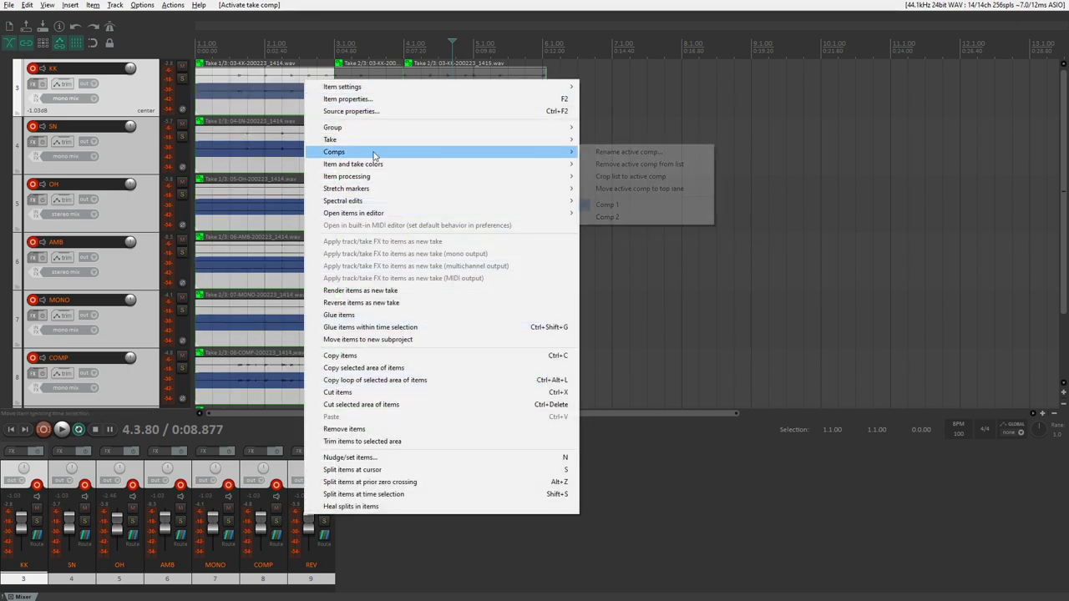
{"action": "left_click", "coordinate": [607, 216]}
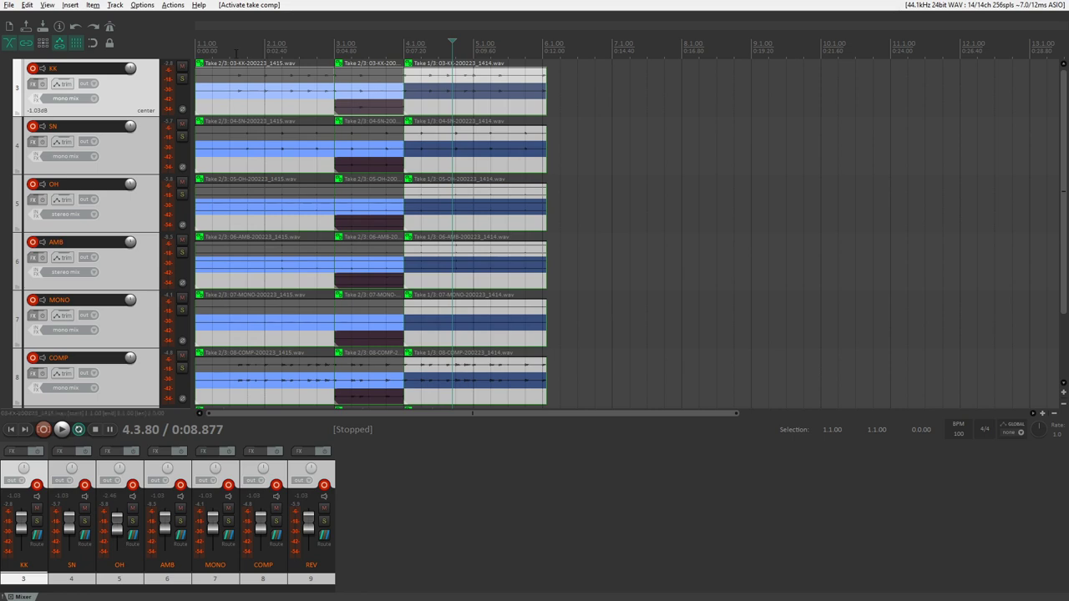
- Undo the recent comp and take changes, and turn off the display of empty take lanes
{"action": "key", "text": "ctrl+z"}
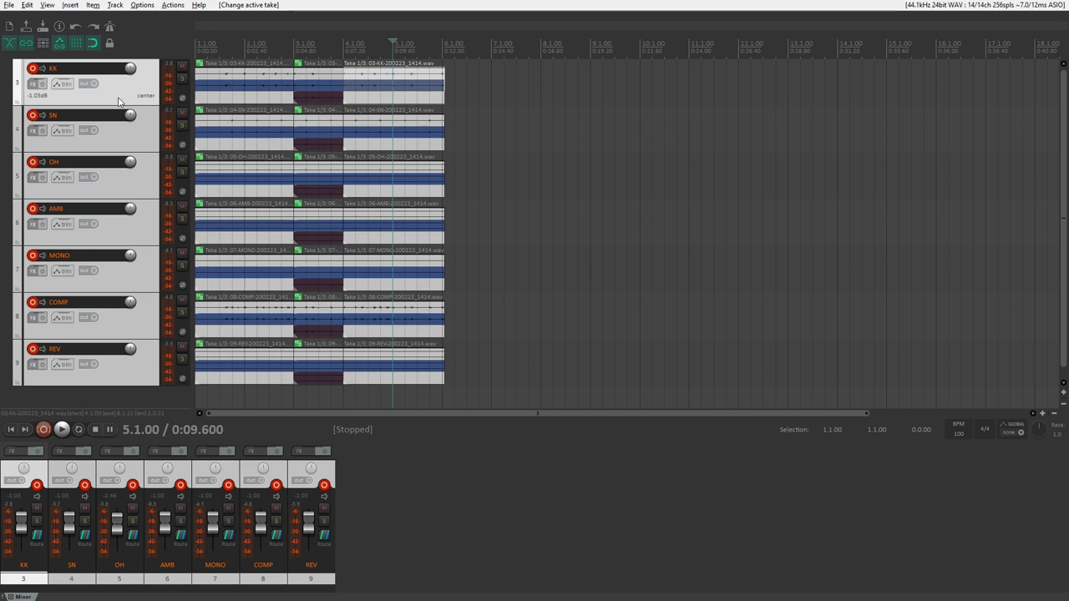
{"action": "left_click", "coordinate": [244, 87]}
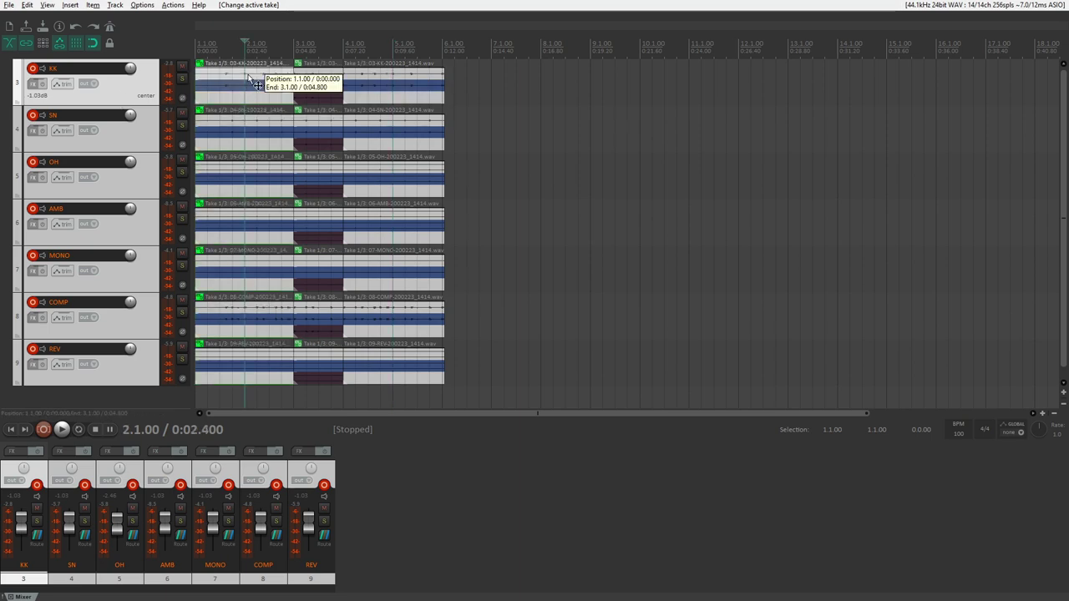
{"action": "left_click", "coordinate": [143, 5]}
{"action": "mouse_move", "coordinate": [243, 111]}
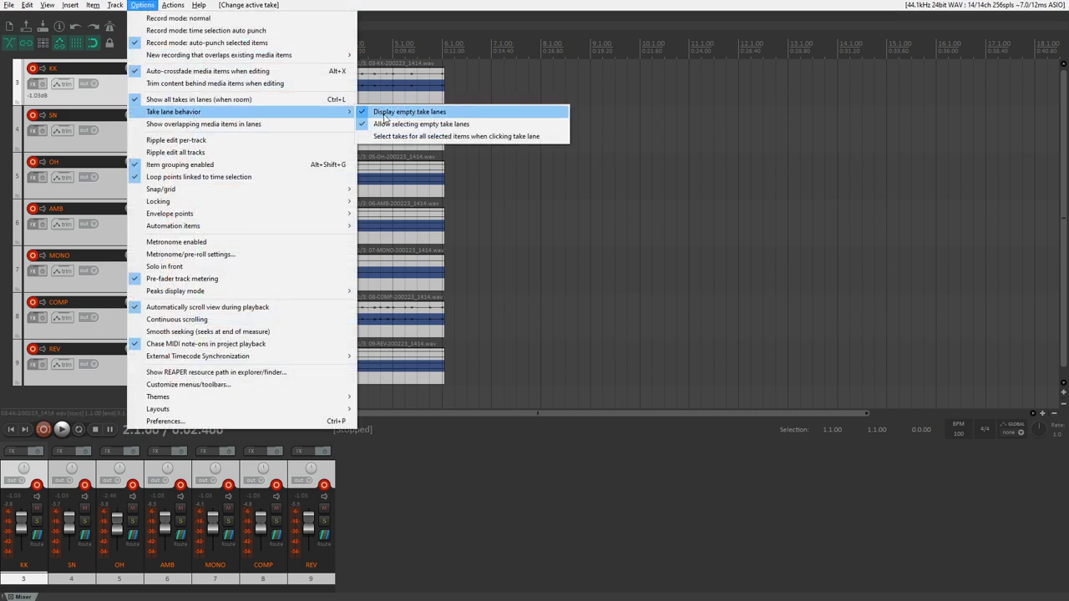
{"action": "left_click", "coordinate": [434, 113]}
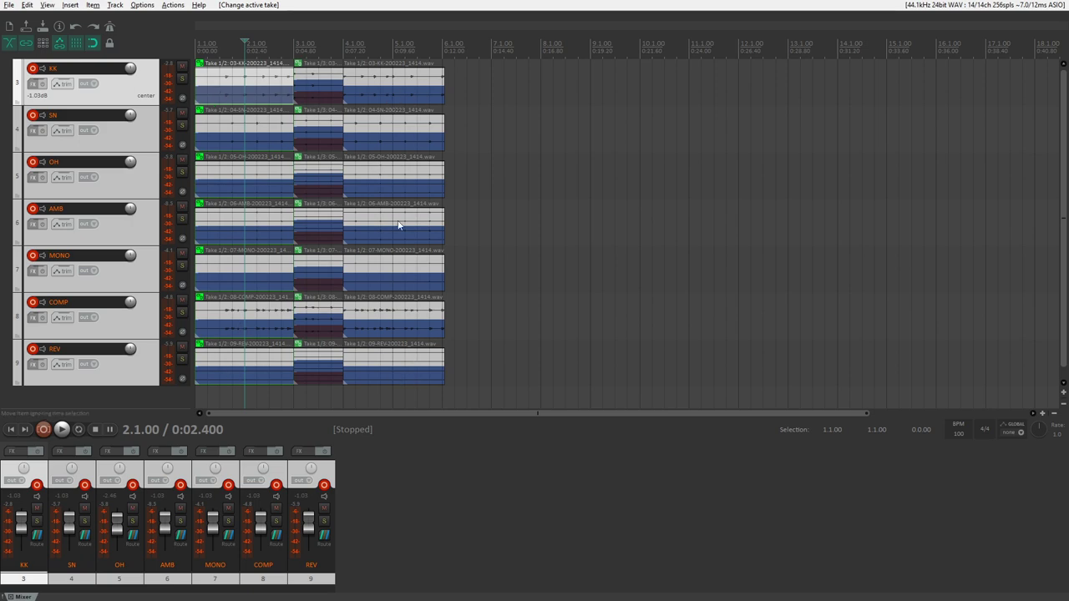
- Switch the first section's group to take 2 and back to take 1, and make take 3 active for the middle section's group
{"action": "left_click", "coordinate": [265, 81]}
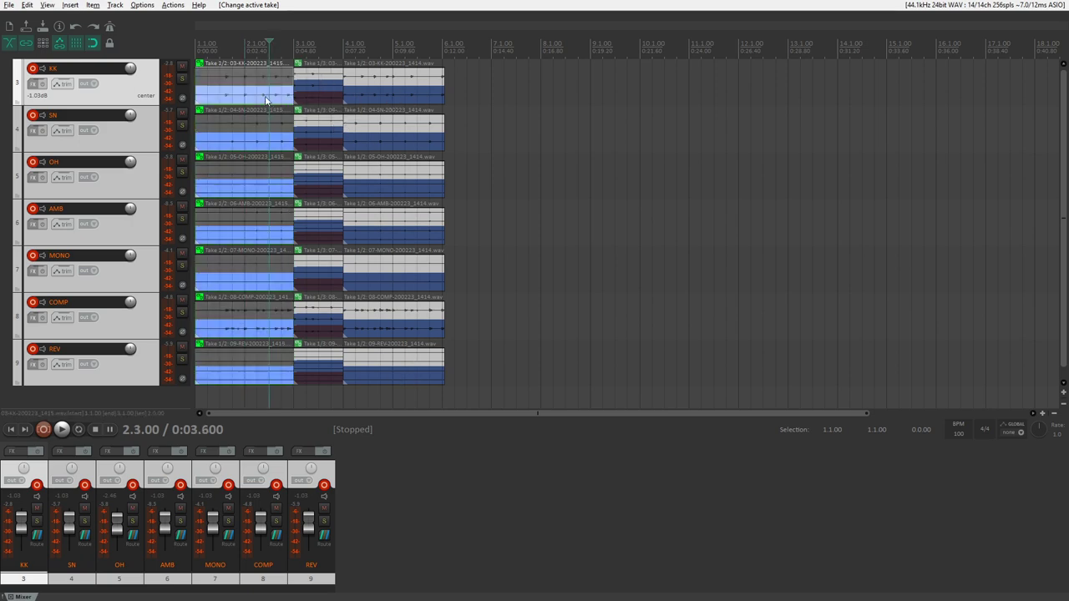
{"action": "left_click", "coordinate": [314, 97]}
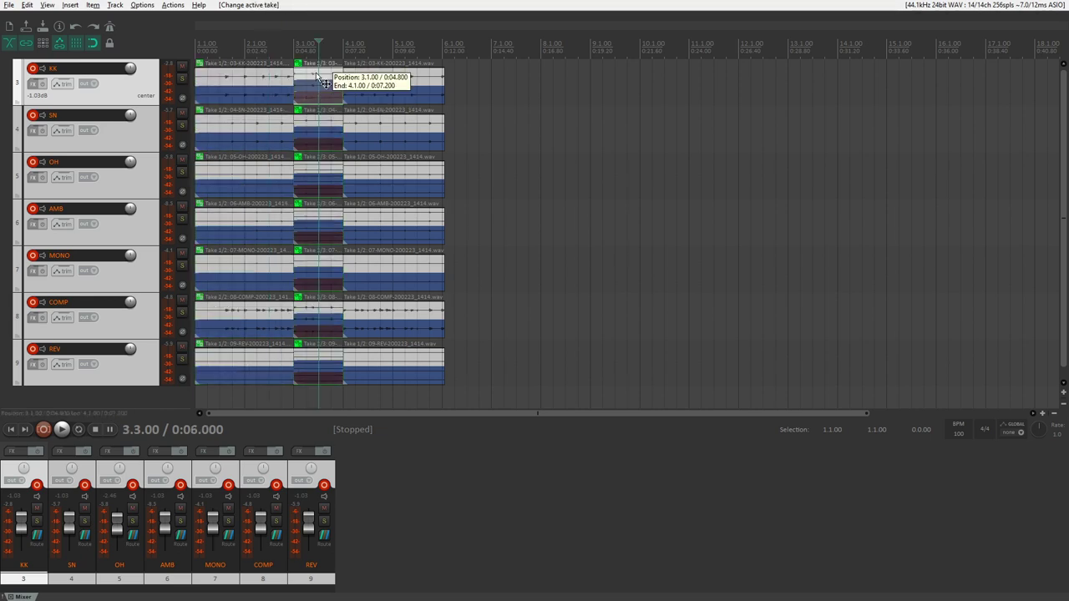
{"action": "left_click", "coordinate": [309, 99]}
{"action": "key", "text": "t"}
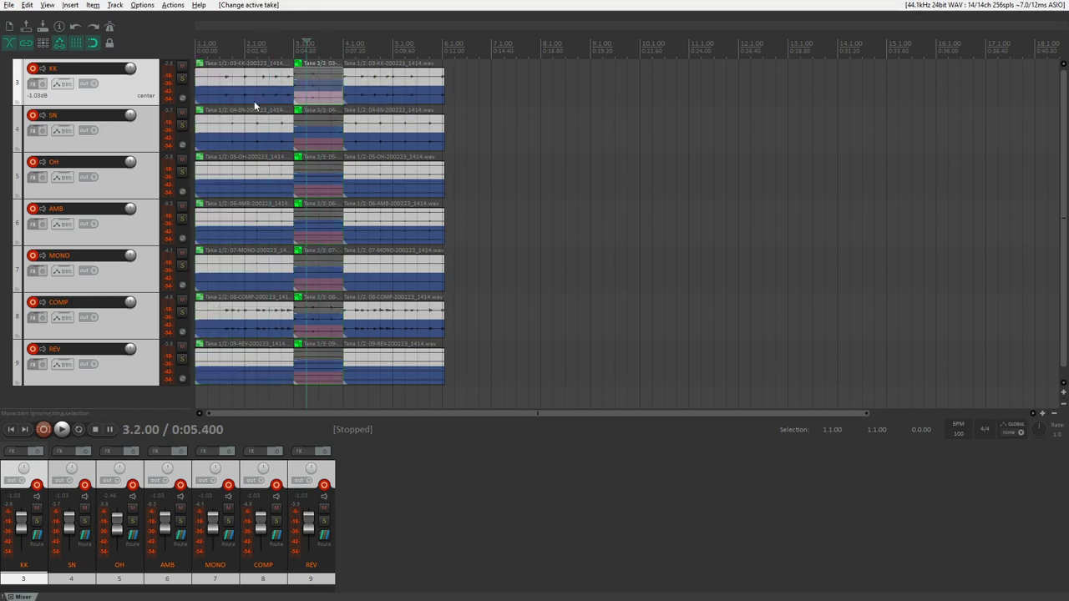
- Turn the display of empty take lanes on and off again to compare the lane layouts
{"action": "left_click", "coordinate": [144, 7]}
{"action": "mouse_move", "coordinate": [177, 108]}
{"action": "left_click", "coordinate": [404, 111]}
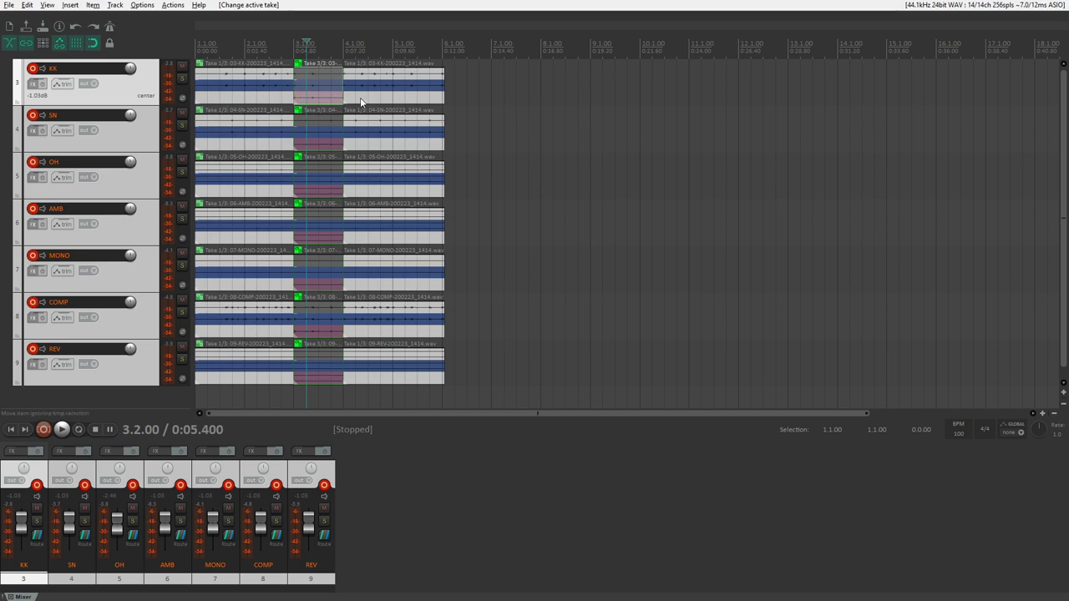
{"action": "left_click", "coordinate": [142, 5]}
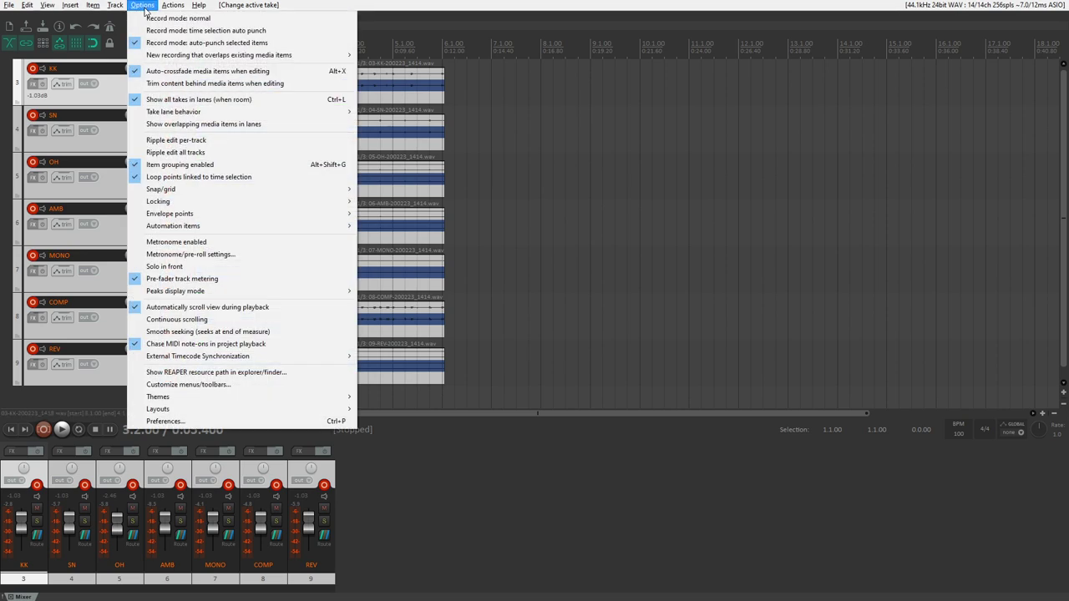
{"action": "mouse_move", "coordinate": [188, 115]}
{"action": "left_click", "coordinate": [436, 115]}
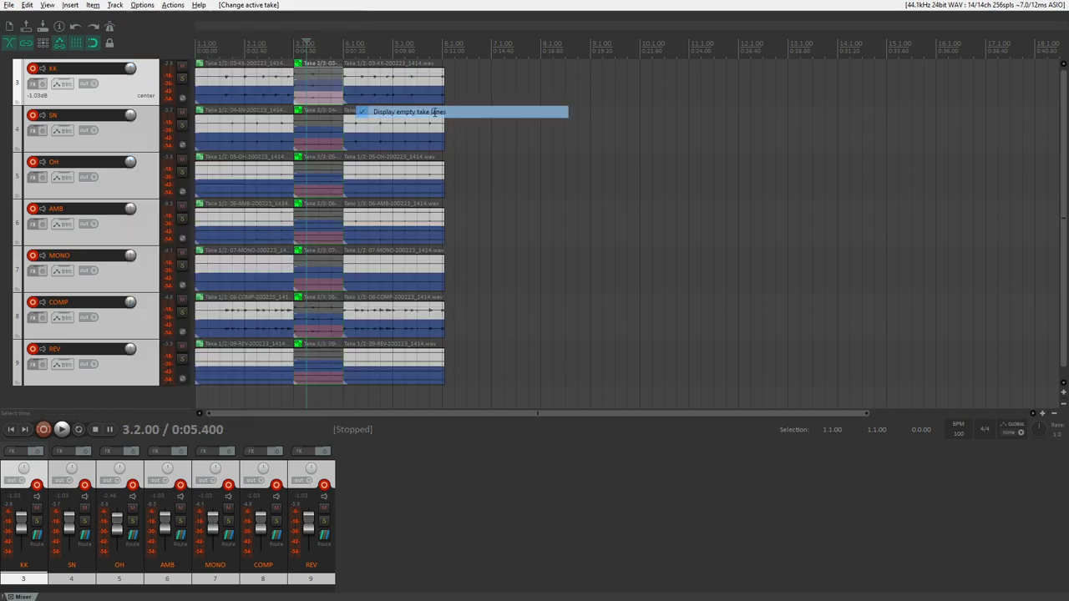
- Try take 2 in the middle and first sections' groups, returning them to take 3 and take 1 respectively
{"action": "left_click", "coordinate": [326, 81]}
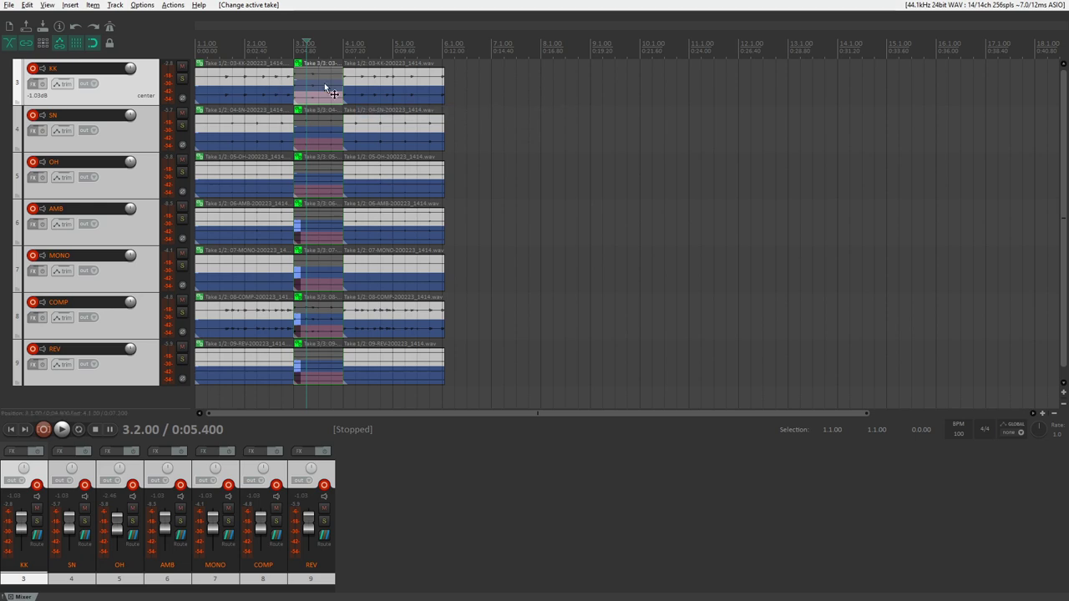
{"action": "left_click", "coordinate": [302, 99]}
{"action": "left_click", "coordinate": [258, 91]}
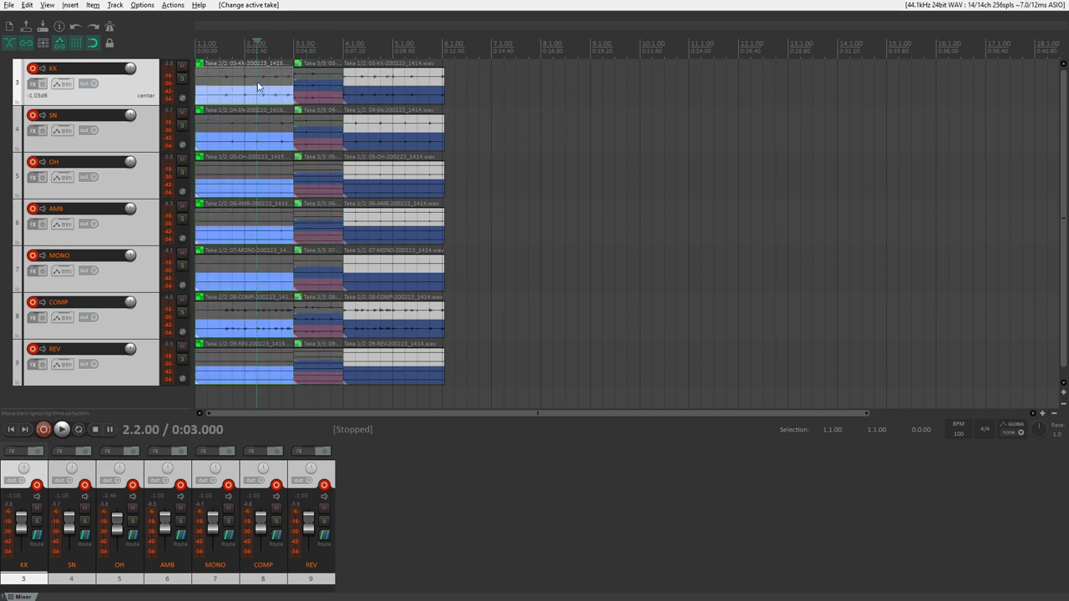
{"action": "left_click", "coordinate": [254, 76]}
- Group the last section's items across the tracks from KK to REV, leaving take 1 active for the group
{"action": "left_click", "coordinate": [369, 76]}
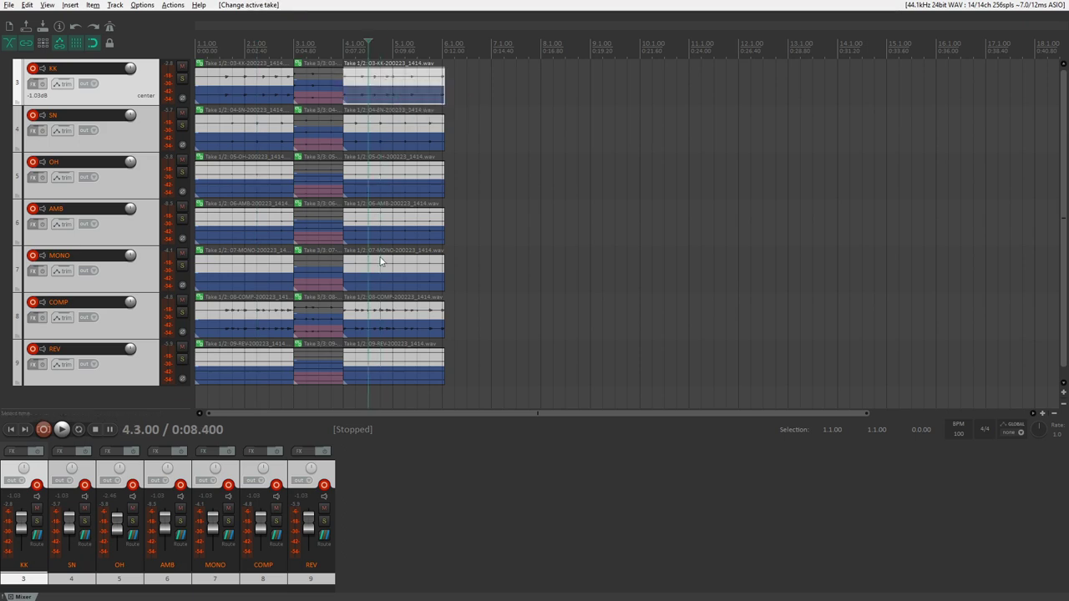
{"action": "left_click", "coordinate": [376, 359], "text": "shift"}
{"action": "key", "text": "ctrl+g"}
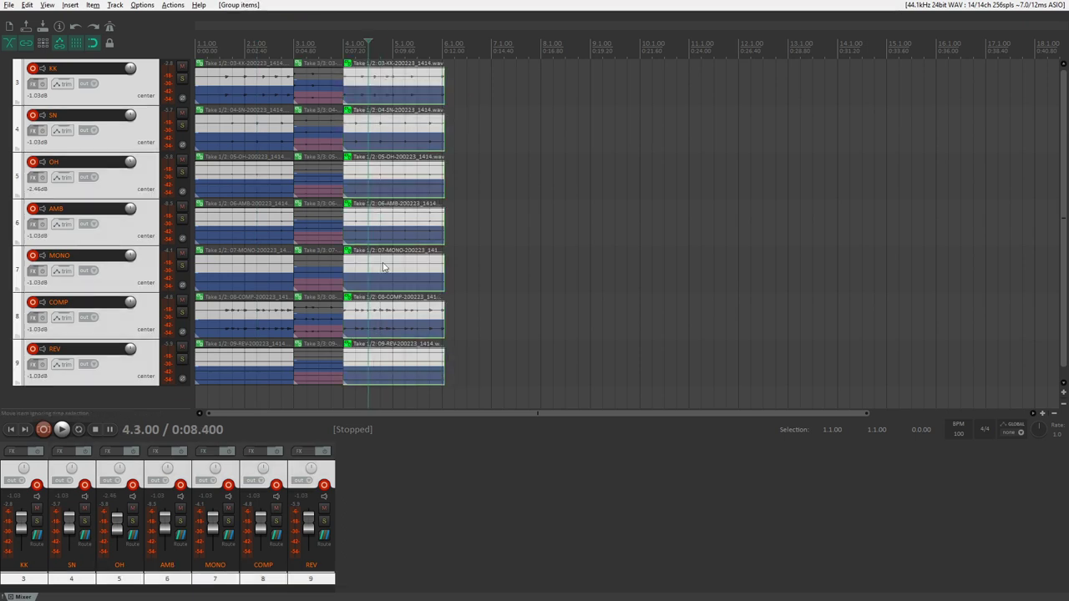
{"action": "left_click", "coordinate": [373, 134]}
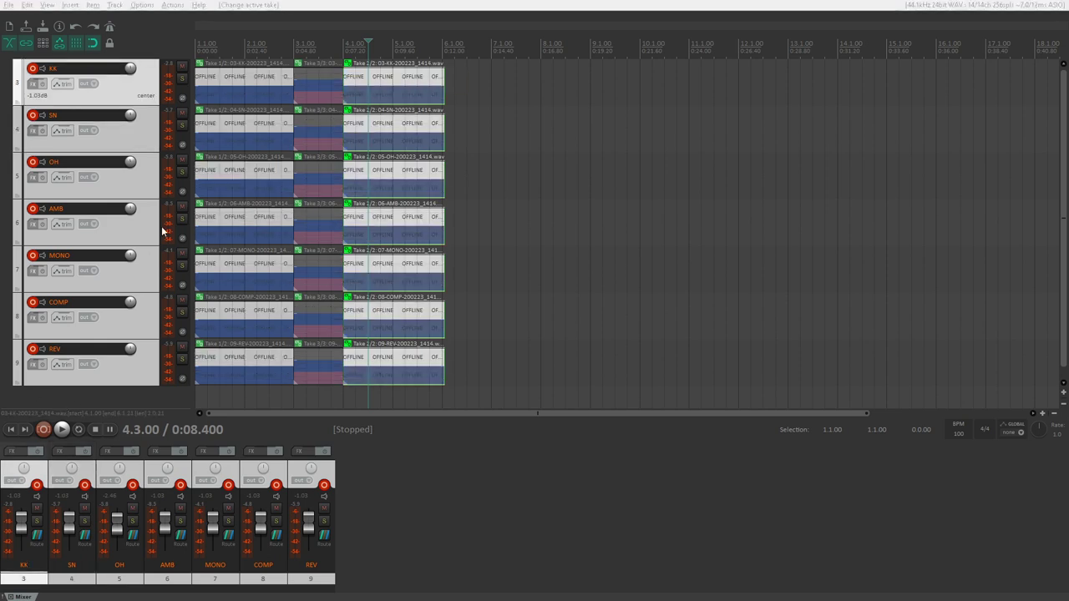
{"action": "left_click", "coordinate": [152, 184]}
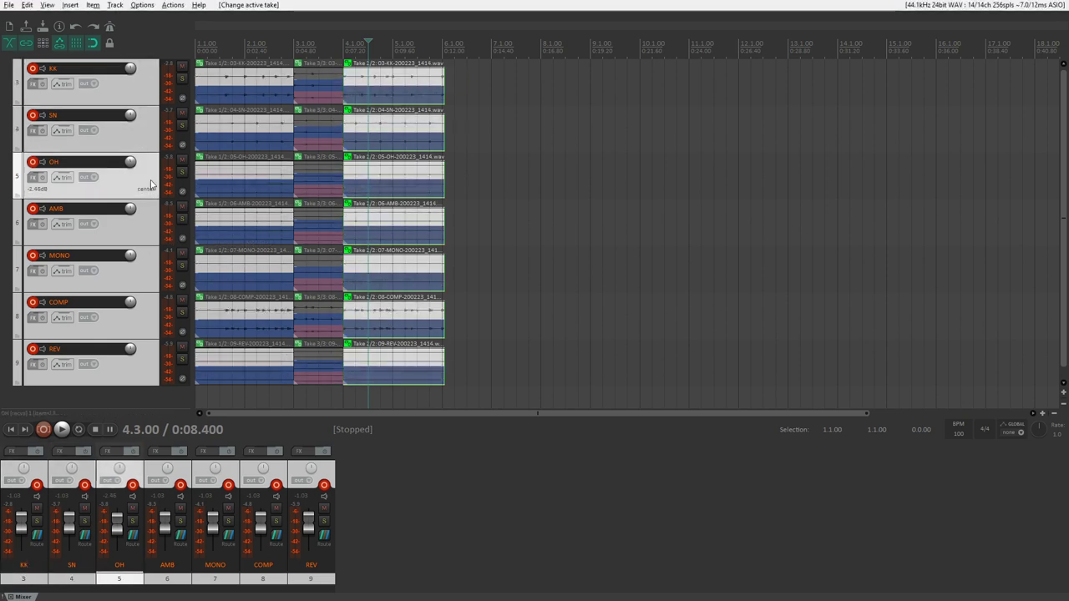
{"action": "left_click", "coordinate": [148, 225]}
{"action": "left_click", "coordinate": [147, 274]}
{"action": "left_click", "coordinate": [146, 94]}
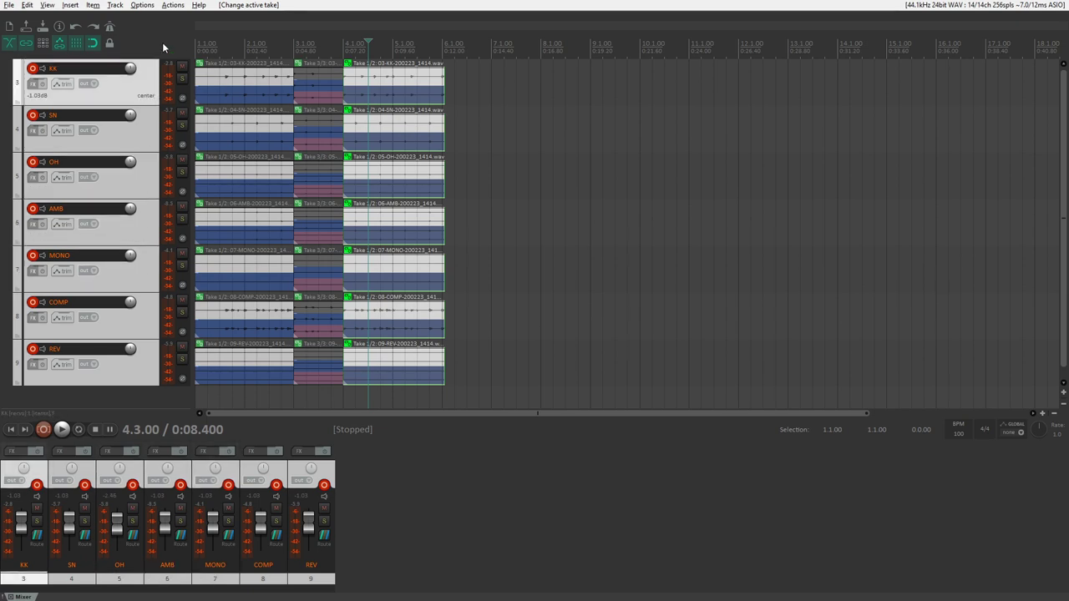
- Set the record mode to normal and review the options for new recordings that overlap existing media items
{"action": "left_click", "coordinate": [115, 5]}
{"action": "mouse_move", "coordinate": [142, 5]}
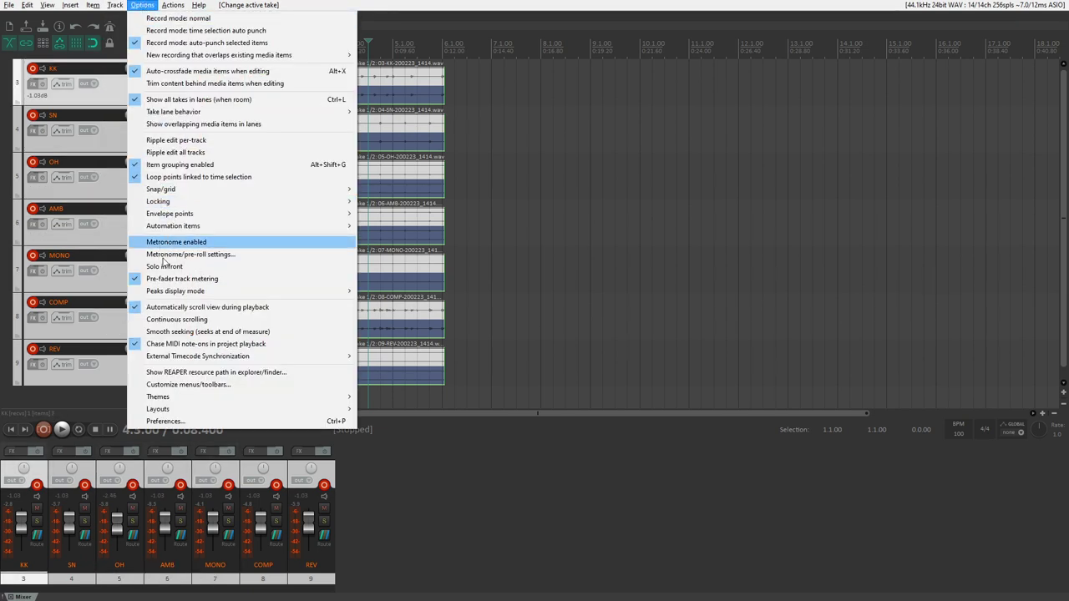
{"action": "left_click", "coordinate": [162, 18]}
{"action": "left_click", "coordinate": [140, 5]}
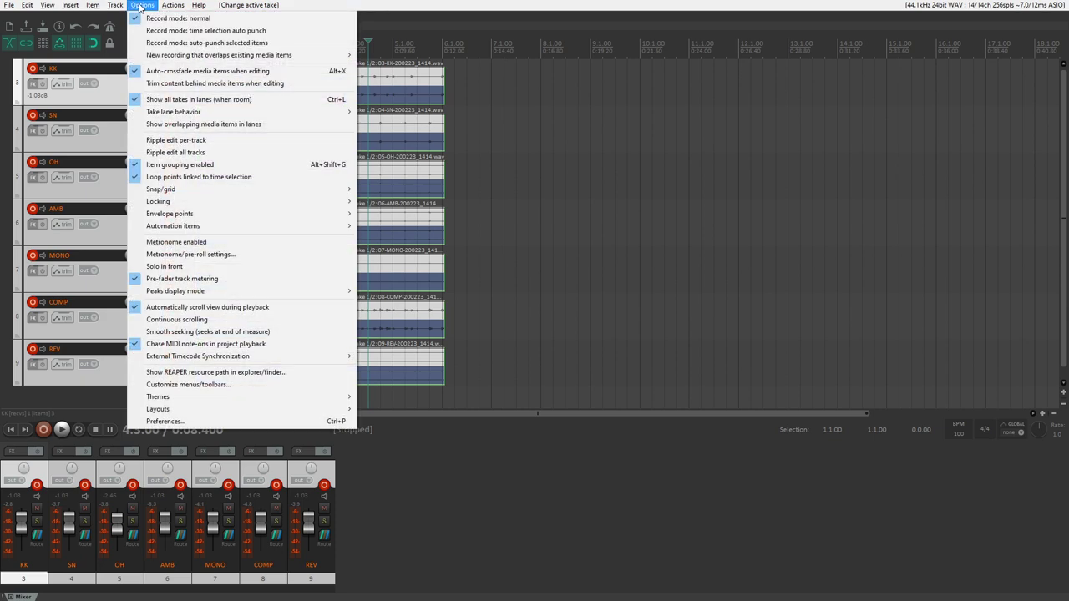
{"action": "mouse_move", "coordinate": [200, 55]}
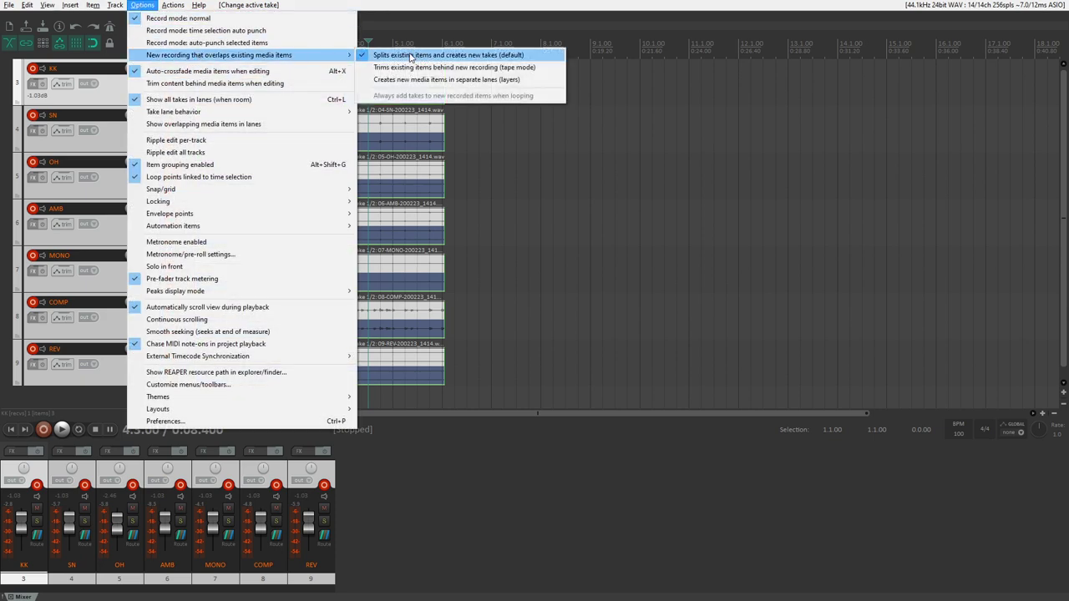
{"action": "left_click", "coordinate": [124, 30]}
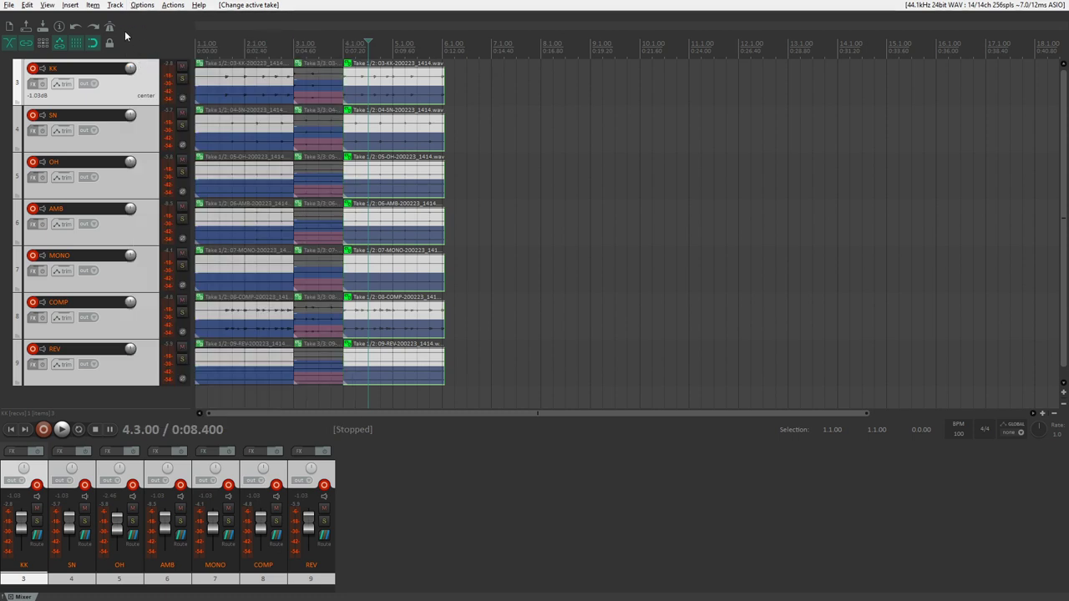
- Open Toolbar 1 as a floating toolbar and move it over the empty area beside the recorded items
{"action": "right_click", "coordinate": [154, 48]}
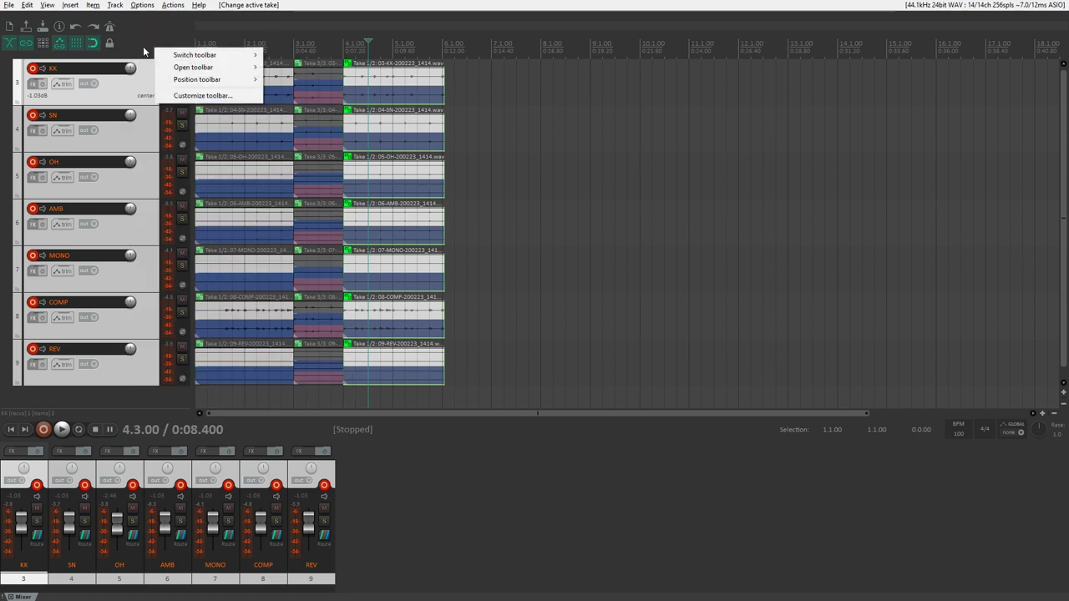
{"action": "mouse_move", "coordinate": [217, 66]}
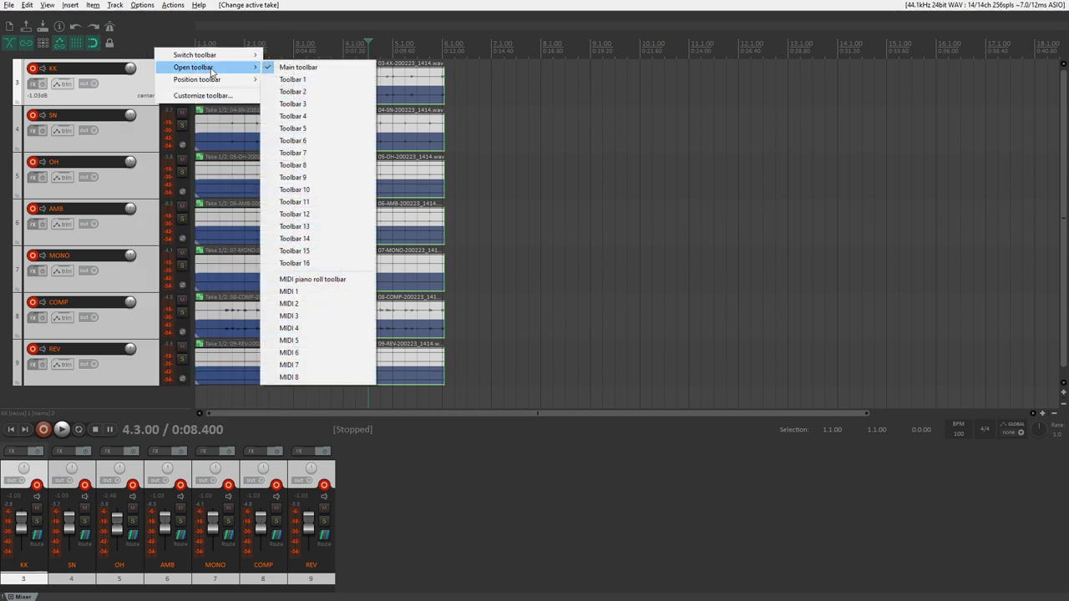
{"action": "left_click", "coordinate": [297, 79]}
{"action": "left_click_drag", "start_coordinate": [119, 19], "coordinate": [641, 63]}
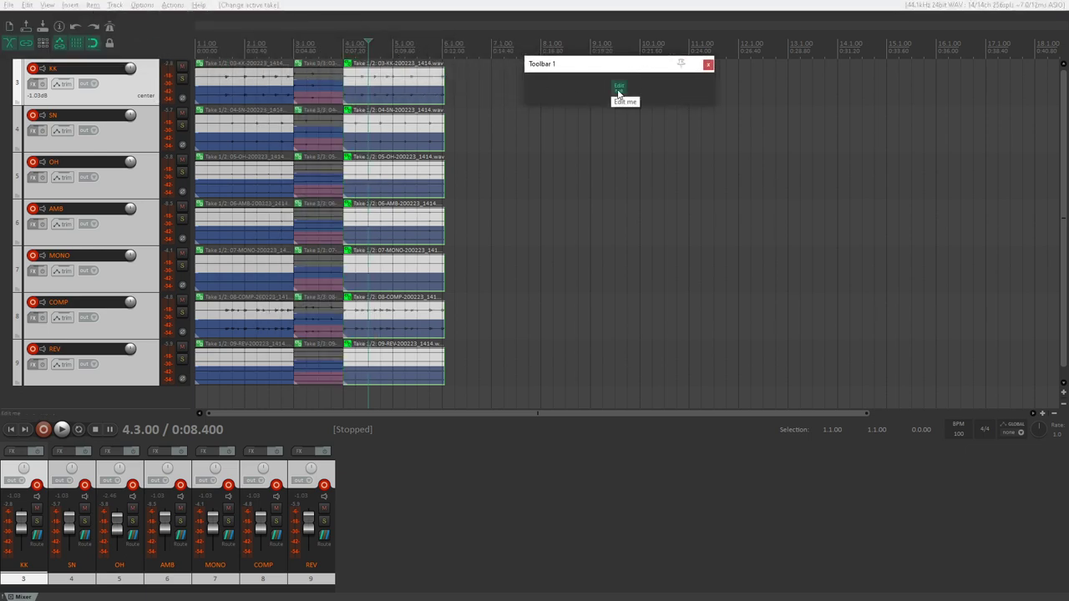
- Open the customization window for Toolbar 1, place it below the toolbar, and check the available take and recording options
{"action": "left_click", "coordinate": [618, 93]}
{"action": "left_click_drag", "start_coordinate": [254, 17], "coordinate": [733, 114]}
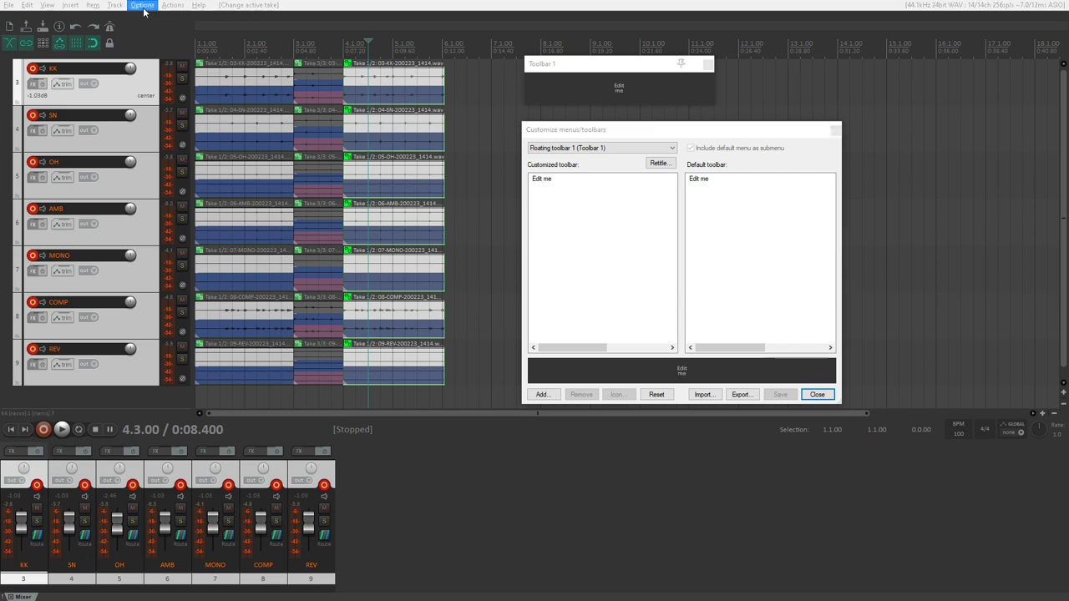
{"action": "left_click", "coordinate": [142, 5]}
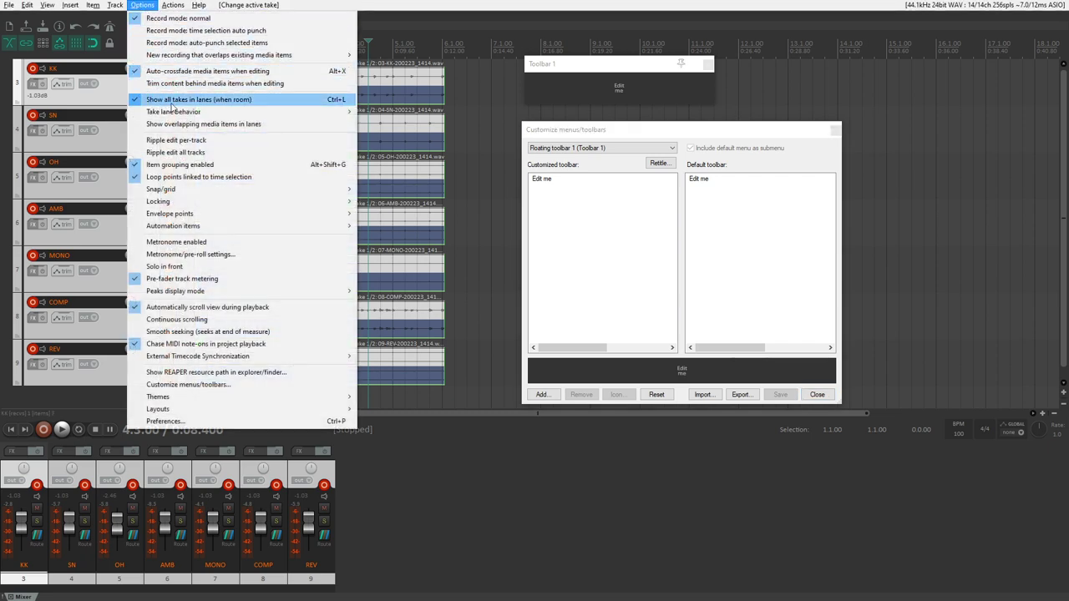
{"action": "left_click", "coordinate": [597, 131]}
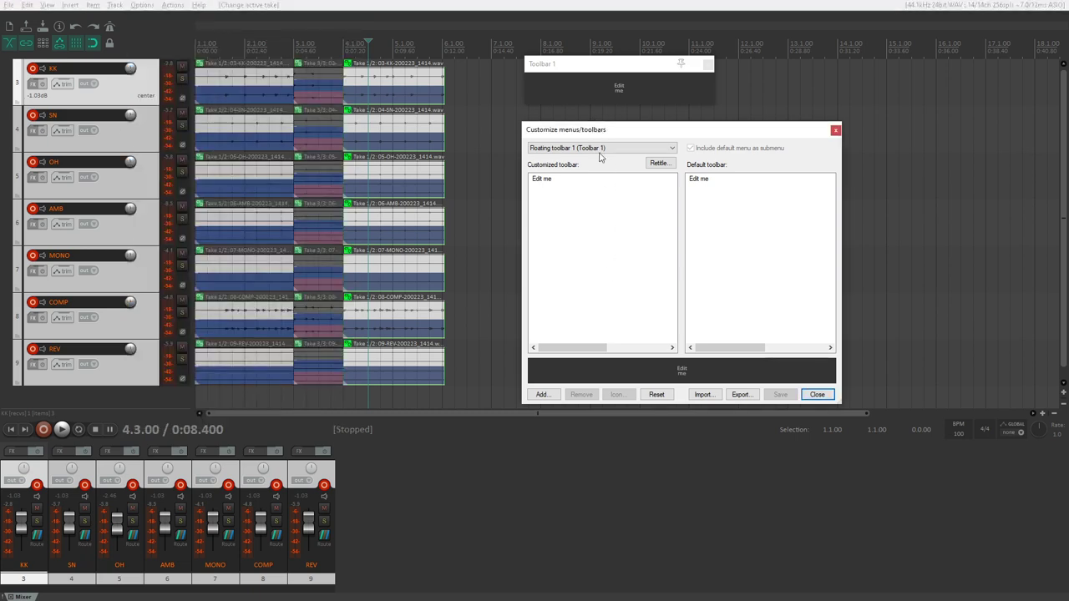
- Find the action "Options: Show all takes in lanes (when room)", add it to Toolbar 1, and save the toolbar
{"action": "left_click_drag", "start_coordinate": [571, 128], "coordinate": [585, 123]}
{"action": "left_click", "coordinate": [555, 390]}
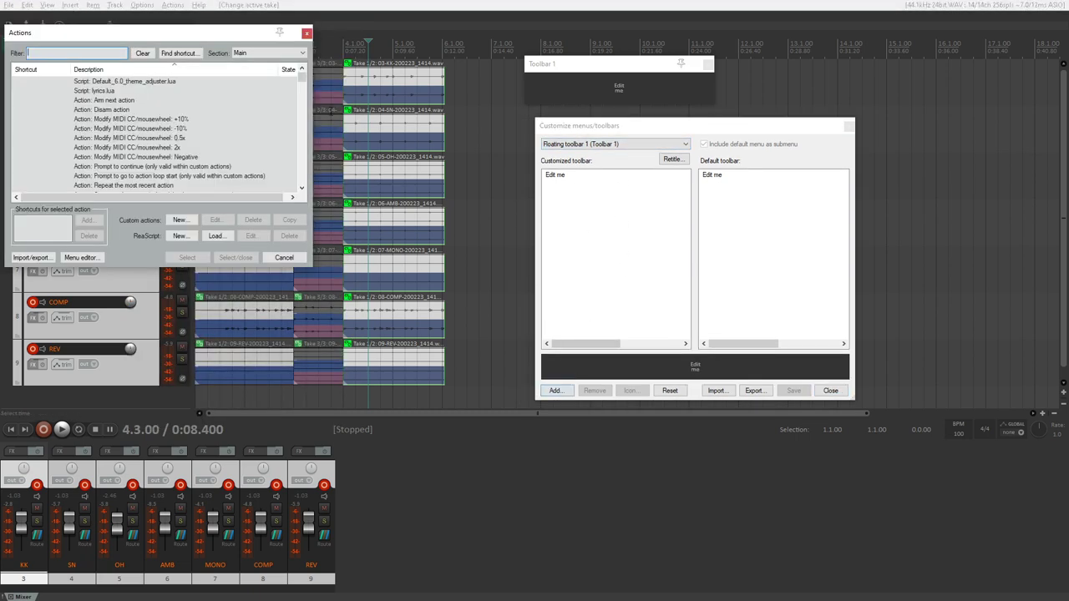
{"action": "left_click_drag", "start_coordinate": [221, 37], "coordinate": [412, 126]}
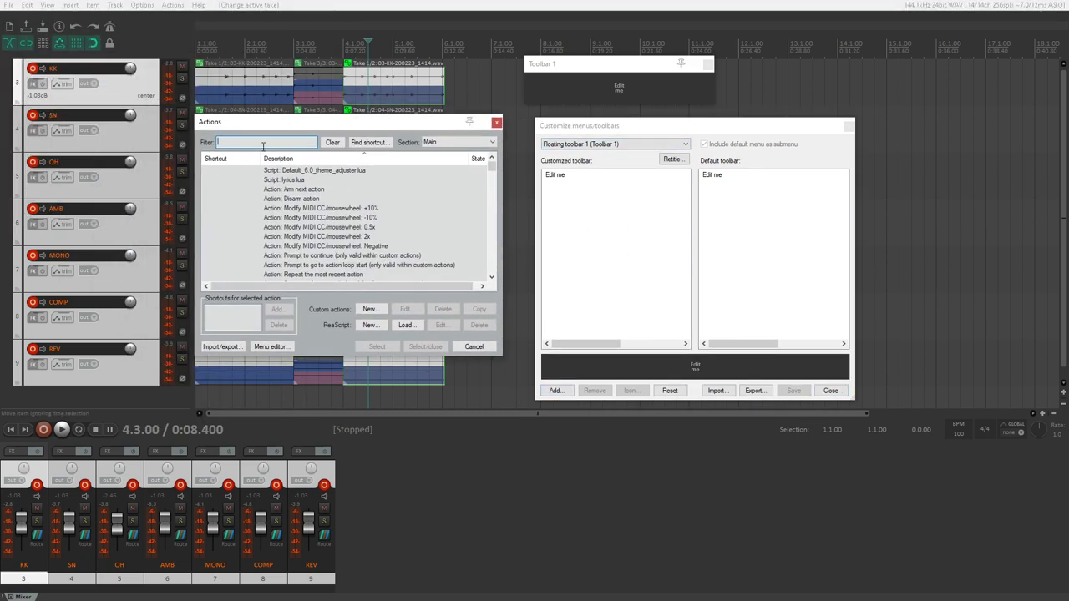
{"action": "type", "text": "show all "}
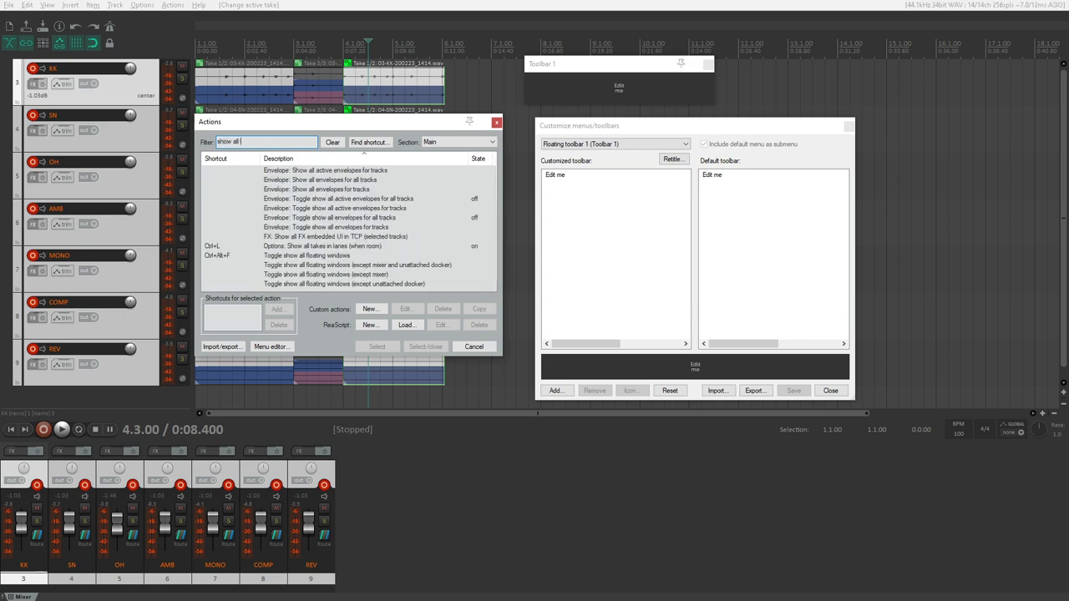
{"action": "type", "text": "takes"}
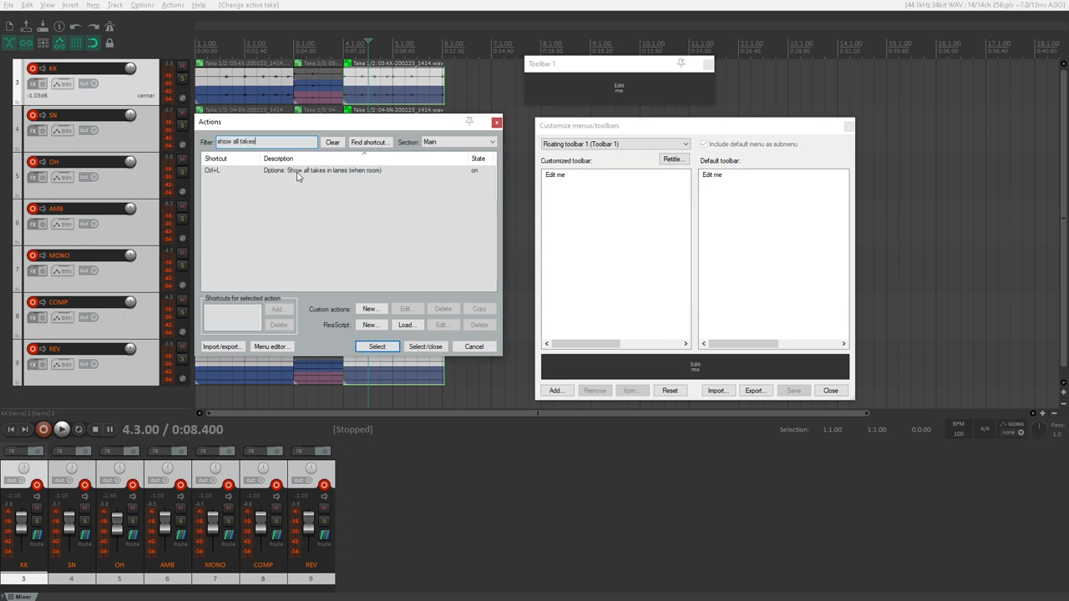
{"action": "left_click", "coordinate": [297, 172]}
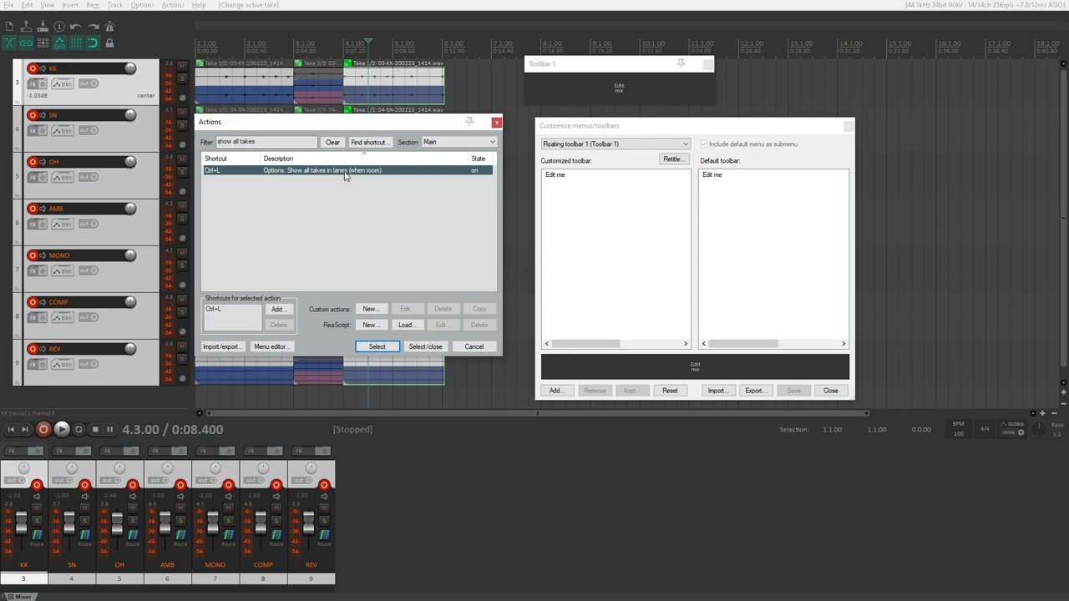
{"action": "left_click", "coordinate": [386, 347]}
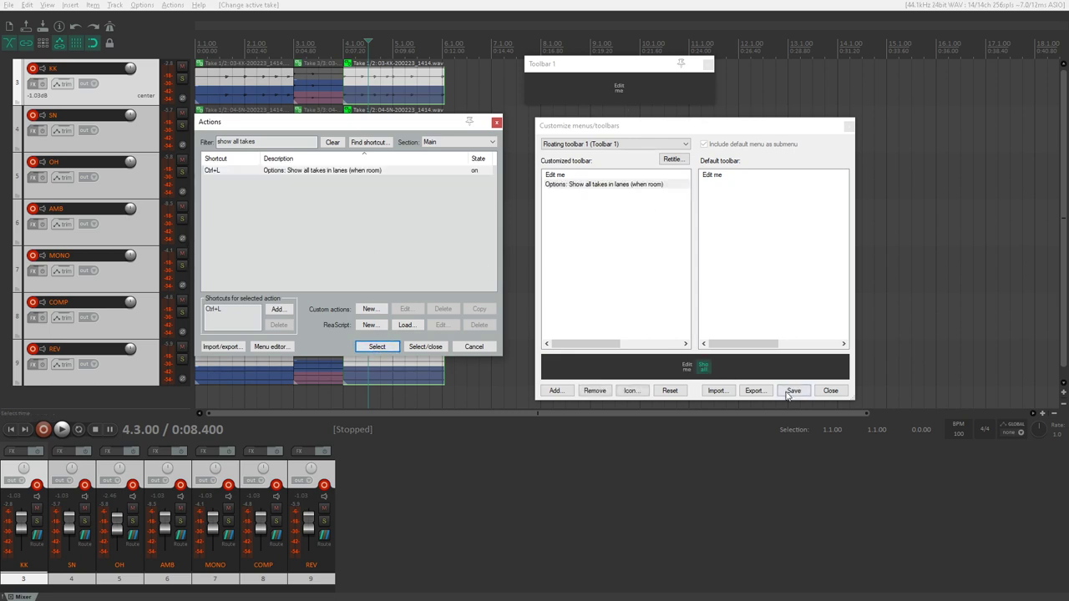
{"action": "left_click", "coordinate": [793, 391]}
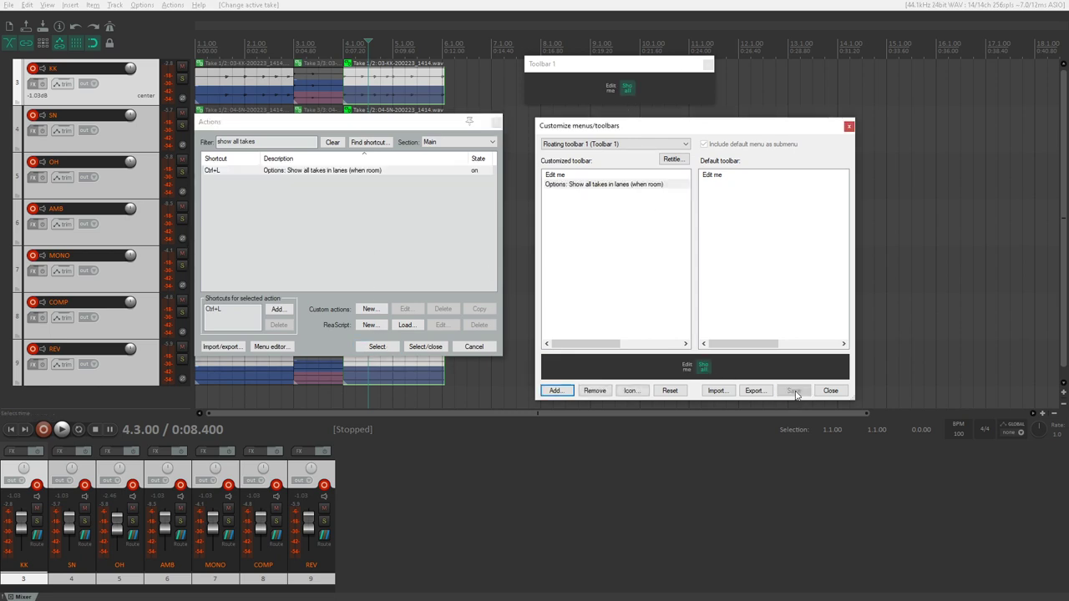
- Toggle the take lanes repeatedly with the new Toolbar 1 button, leaving them hidden, and move the Actions window over the lower tracks
{"action": "left_click", "coordinate": [628, 88]}
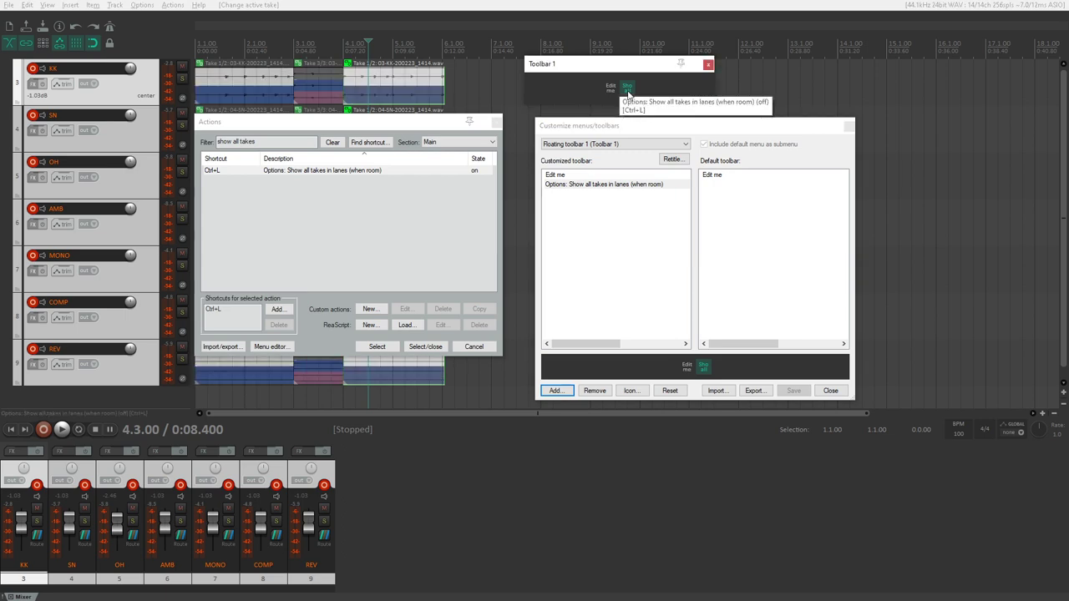
{"action": "left_click", "coordinate": [628, 90]}
{"action": "left_click_drag", "start_coordinate": [460, 125], "coordinate": [507, 317]}
{"action": "left_click", "coordinate": [632, 94]}
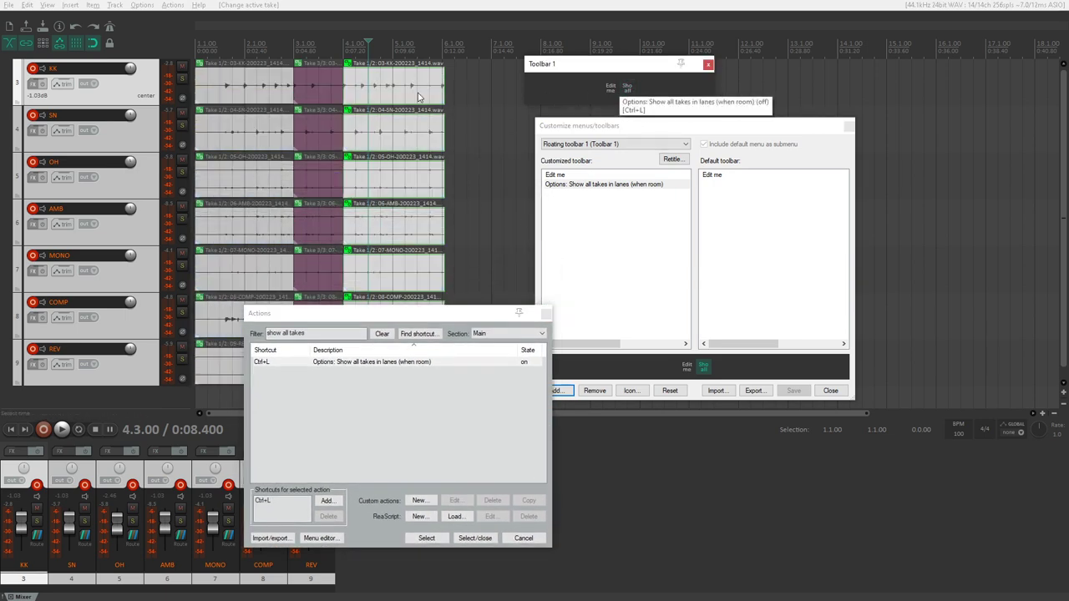
{"action": "left_click", "coordinate": [630, 91]}
{"action": "left_click", "coordinate": [630, 92]}
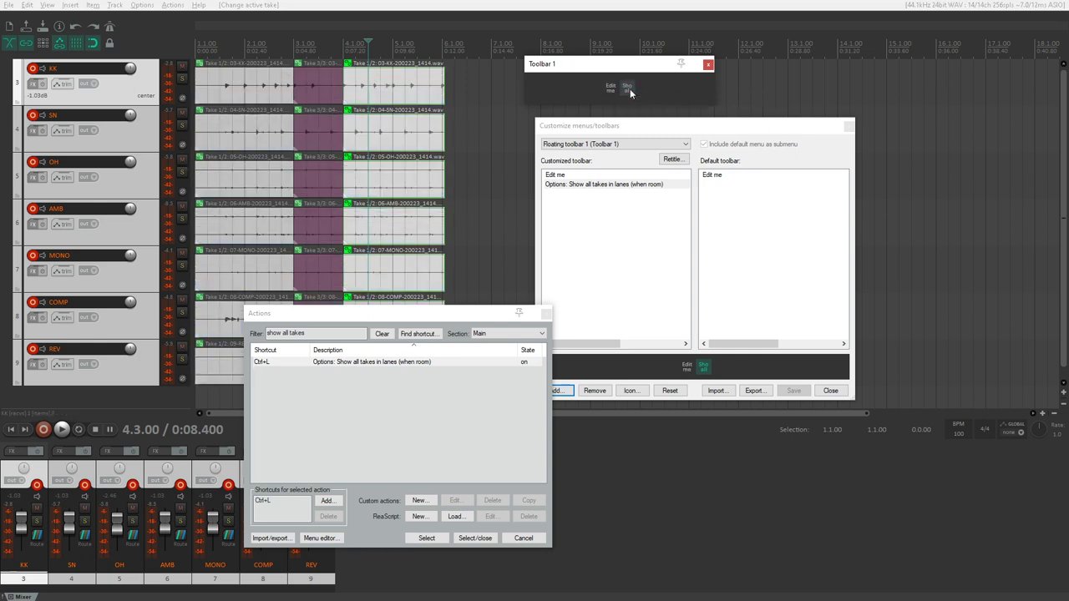
{"action": "left_click", "coordinate": [630, 90]}
{"action": "left_click", "coordinate": [630, 90]}
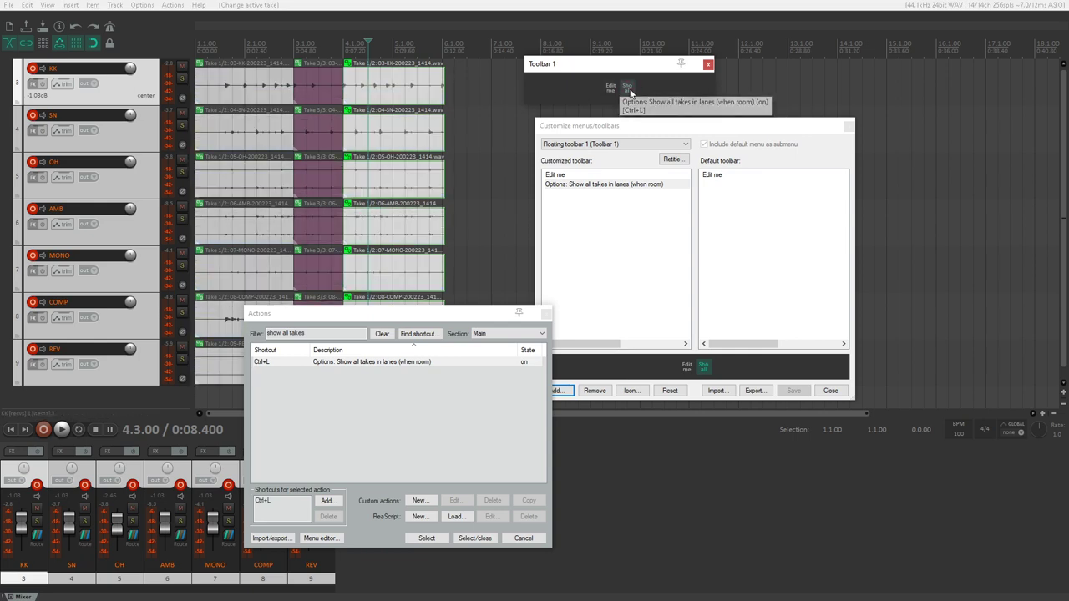
{"action": "left_click_drag", "start_coordinate": [440, 318], "coordinate": [380, 278]}
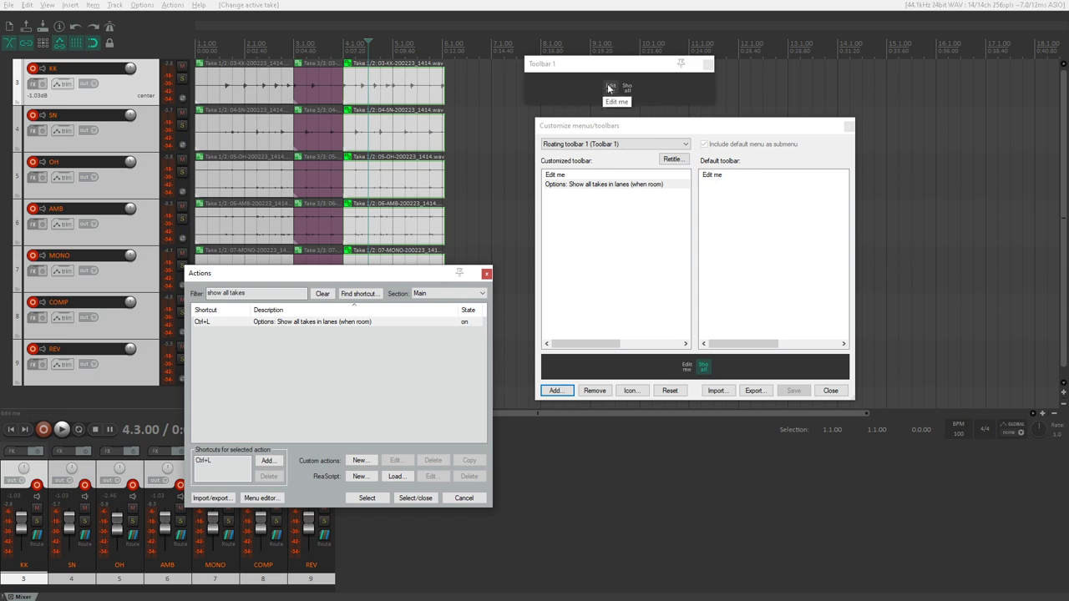